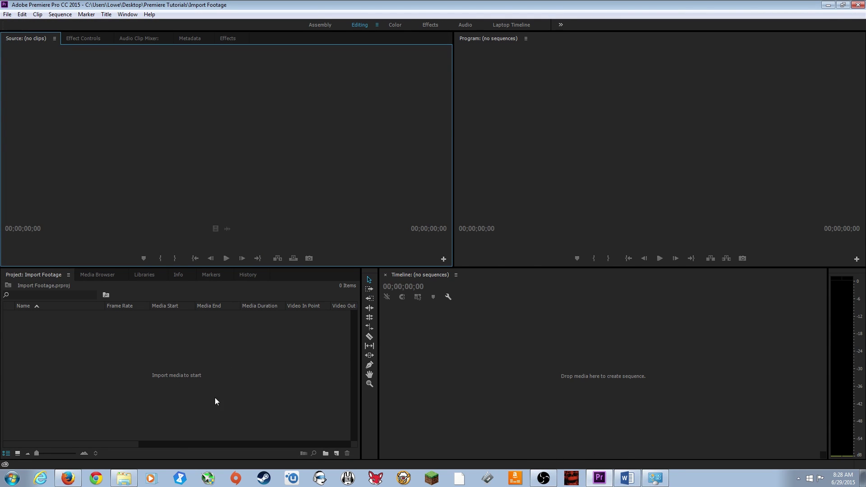
Step: Switch to Windows Explorer and open the Raw Dumps folder inside Belay Specs on the STUFF (E:) drive
left_click(151, 481)
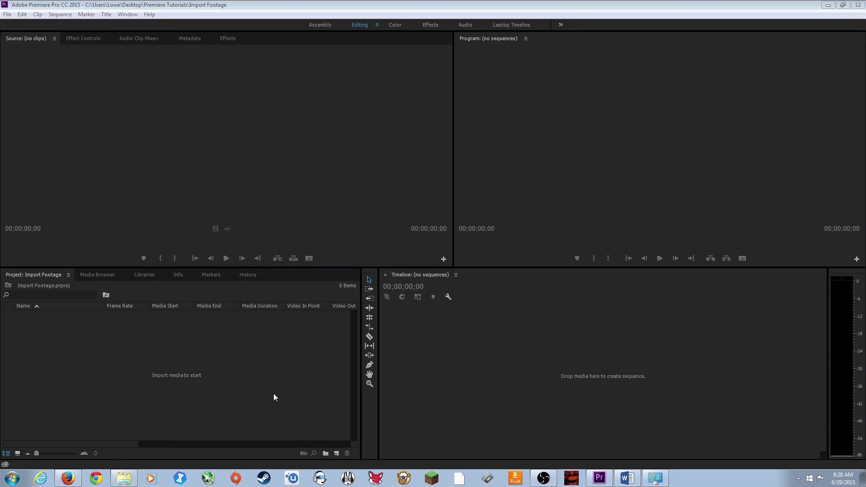
left_click(125, 479)
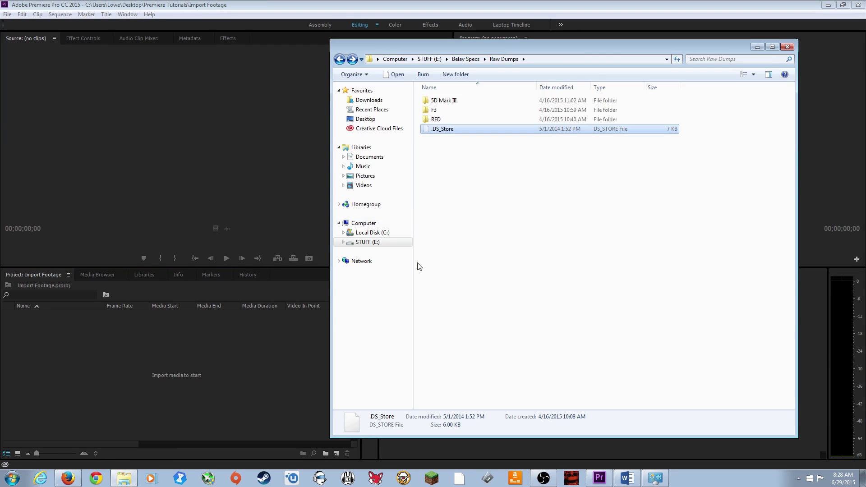
left_click(364, 242)
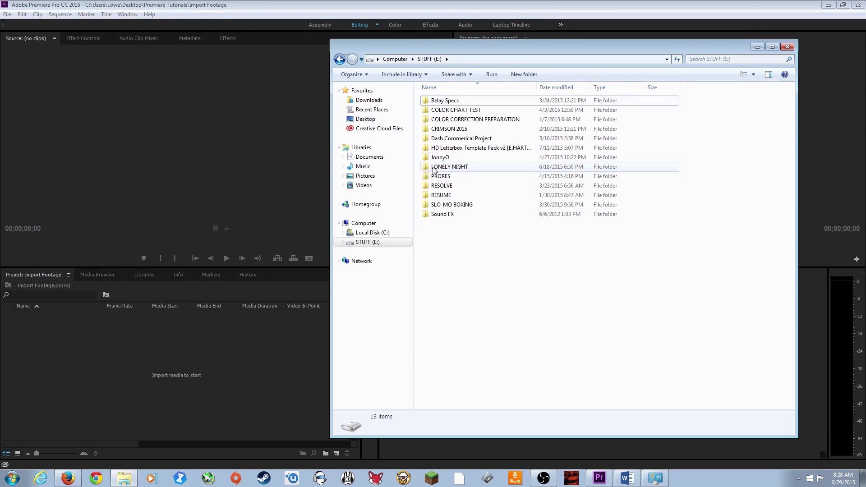
double_click(448, 103)
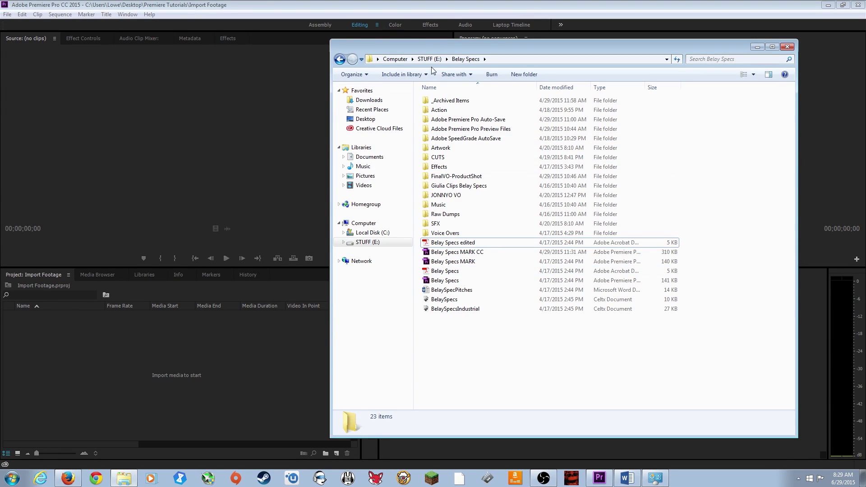
left_click_drag(431, 47, 318, 44)
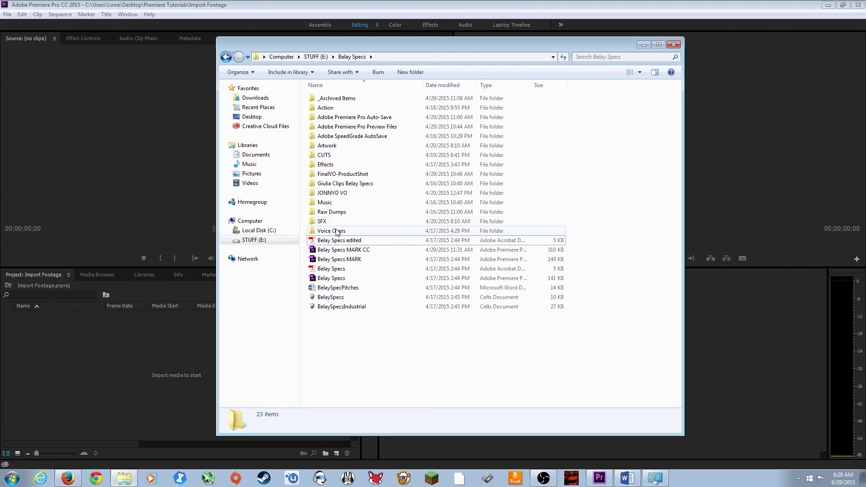
double_click(342, 213)
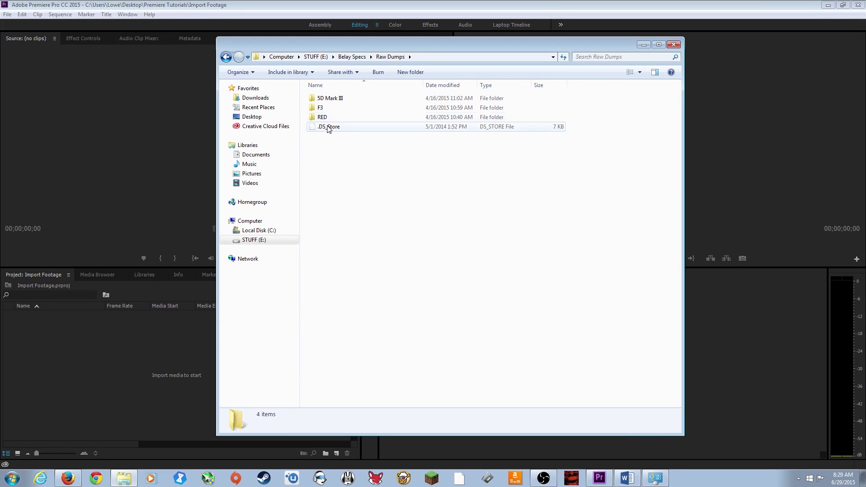
Step: Go through the 5D Mark III, F3 and RED camera folders, then open RED and select all its contents
left_click(329, 99)
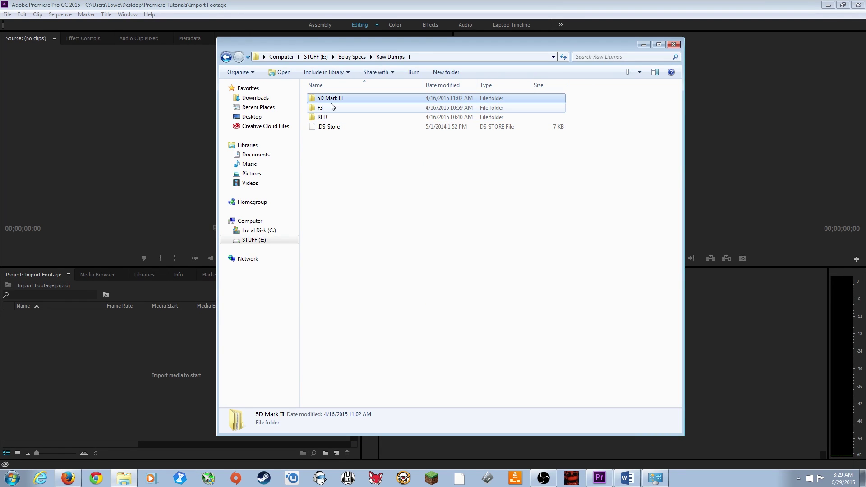
left_click(328, 108)
left_click(323, 119)
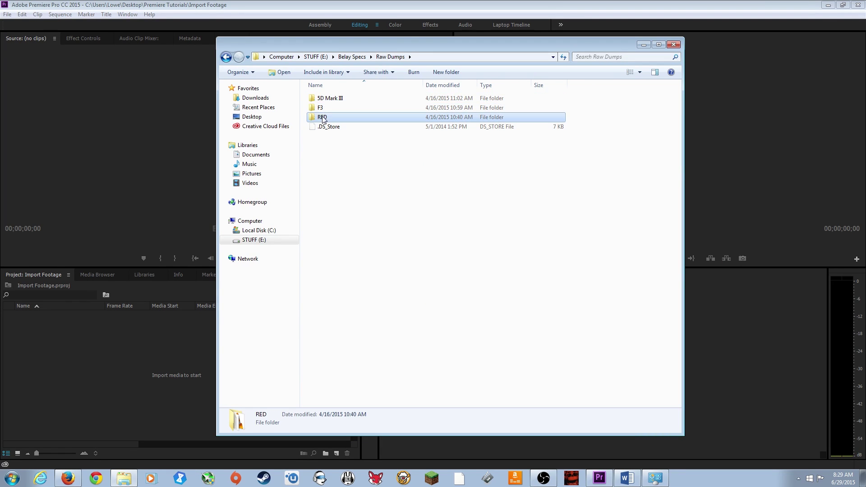
left_click(324, 109)
left_click(327, 99)
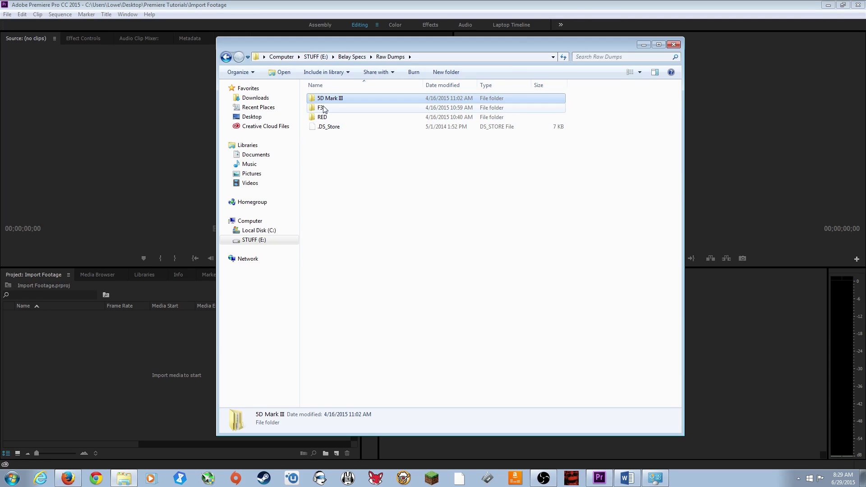
left_click(334, 159)
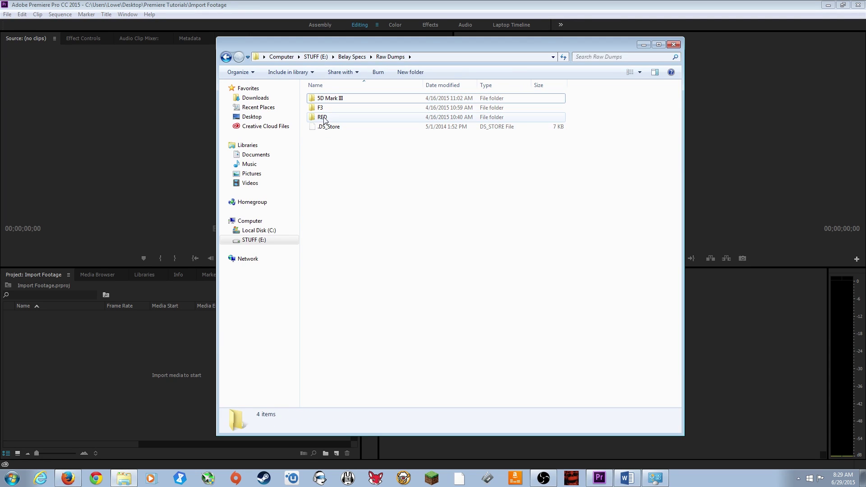
double_click(323, 118)
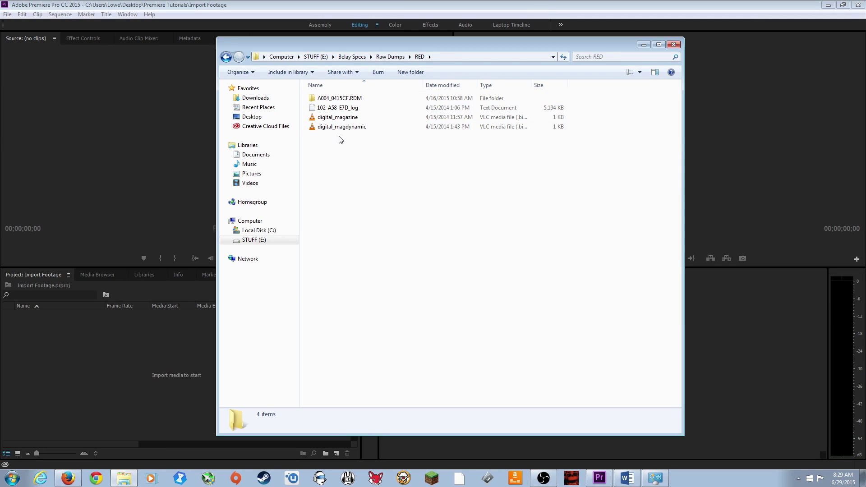
key("ctrl+a")
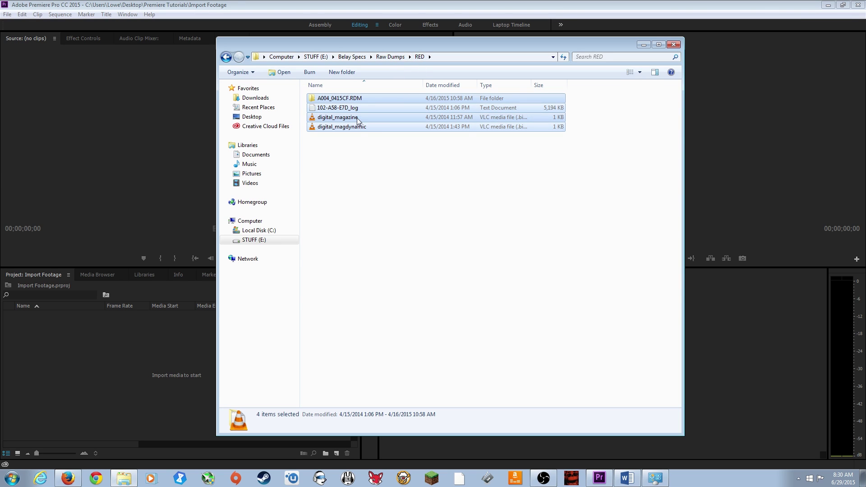
Step: Create a new folder named DAY 01 in the RED folder
right_click(346, 175)
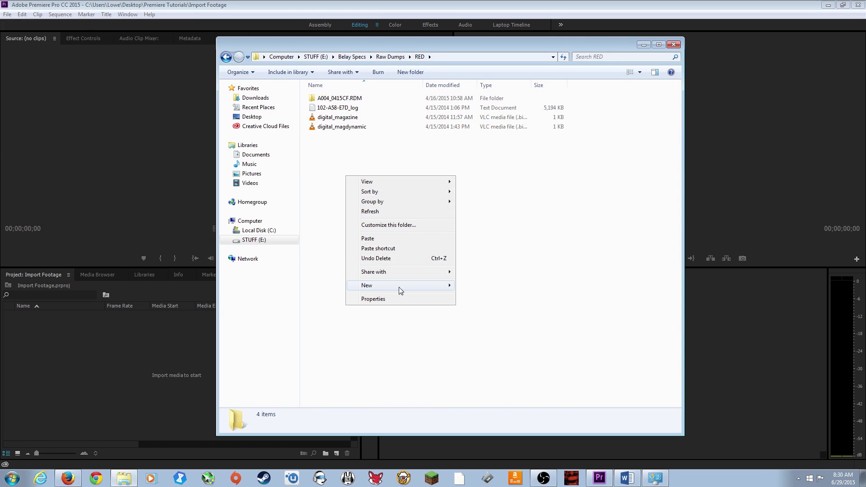
left_click(483, 292)
type("D")
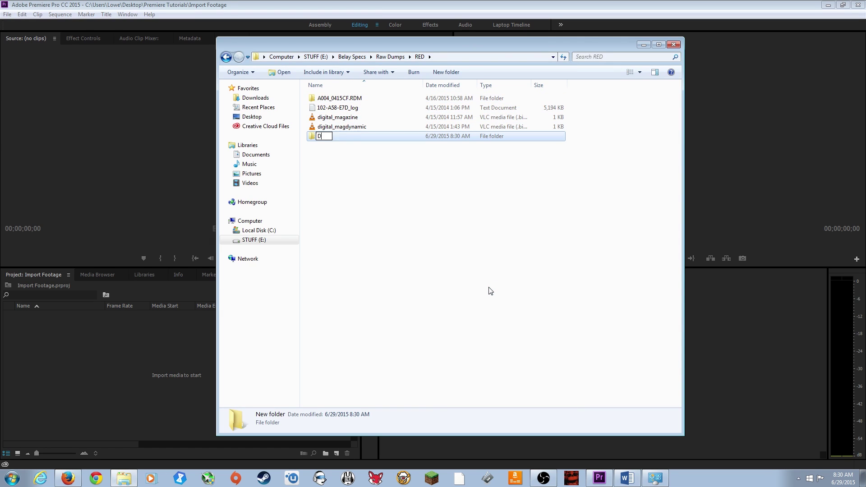
type("AY 01")
key("Return")
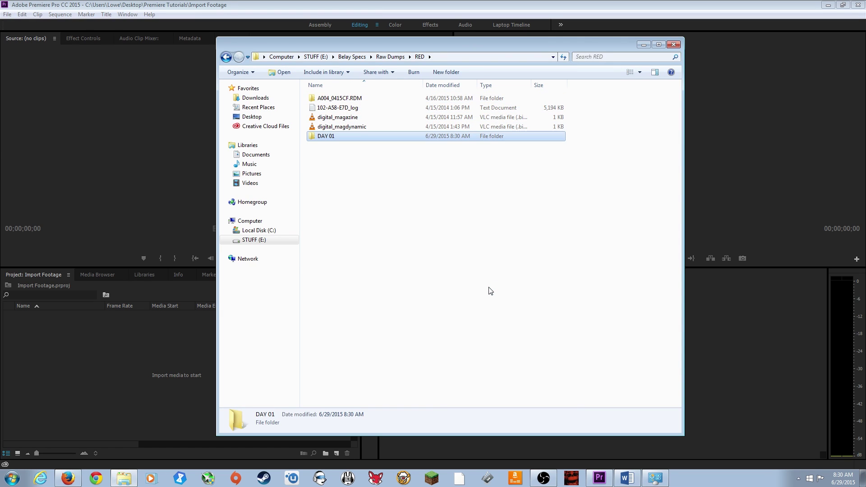
Step: Create a subfolder named CARD 01 inside DAY 01 and open it
double_click(315, 138)
right_click(320, 123)
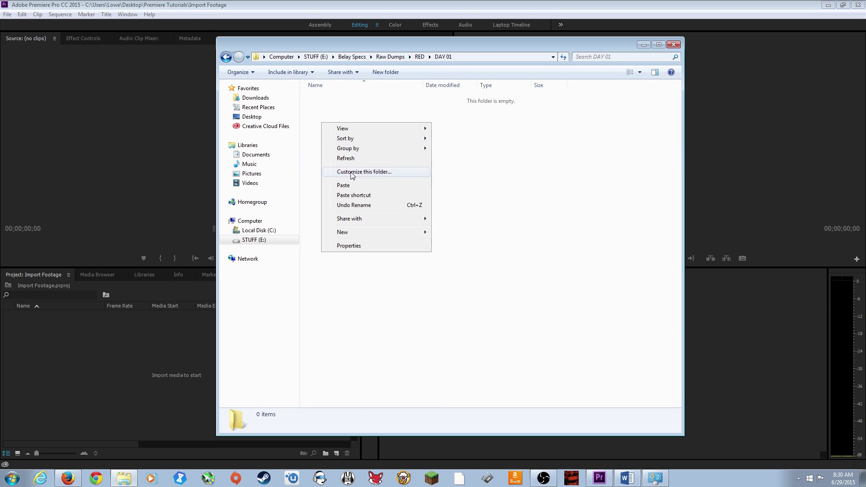
mouse_move(361, 233)
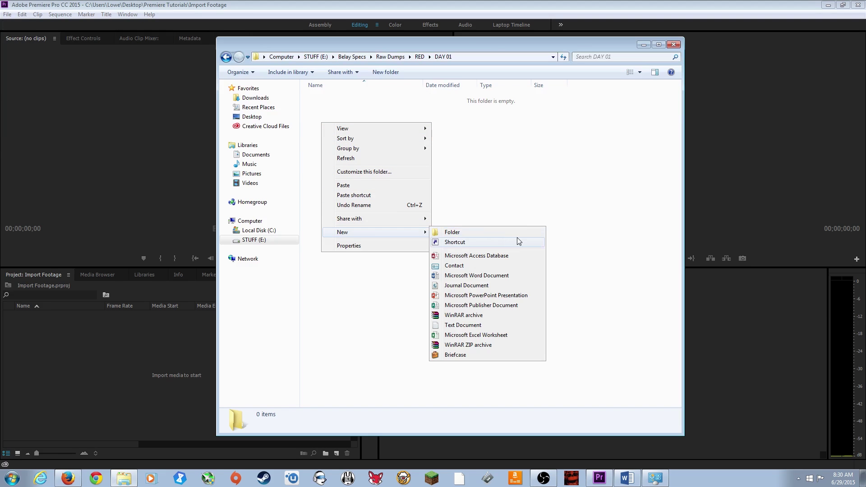
left_click(492, 195)
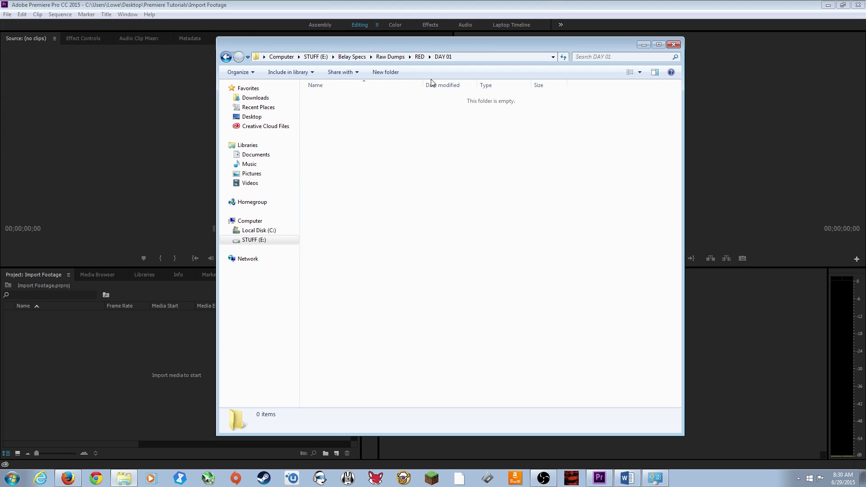
right_click(360, 118)
mouse_move(399, 231)
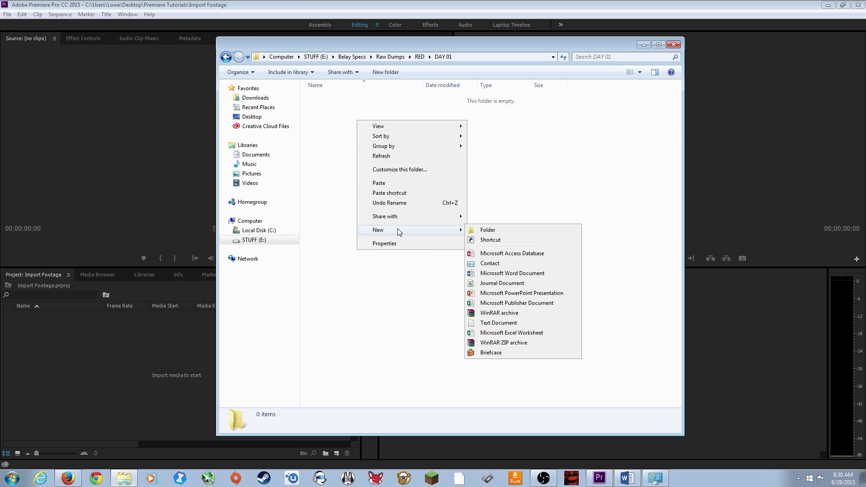
left_click(491, 232)
type("CARD")
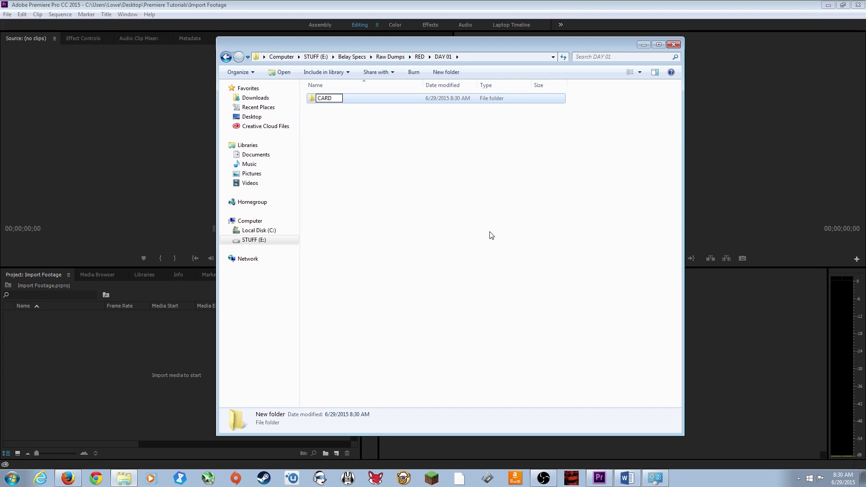
type(" 01")
key("Return")
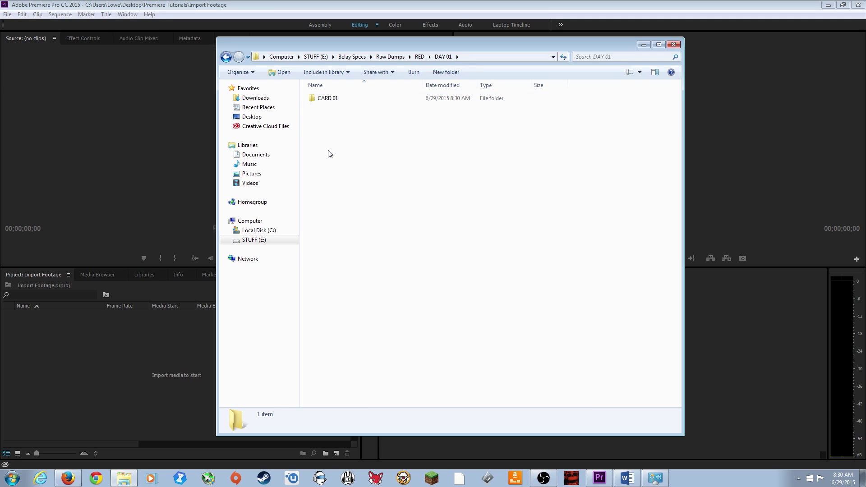
right_click(329, 151)
left_click(455, 151)
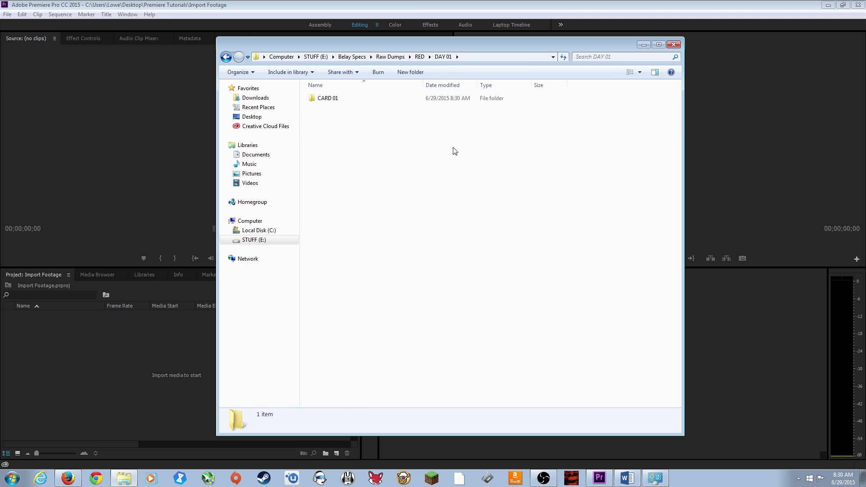
double_click(331, 100)
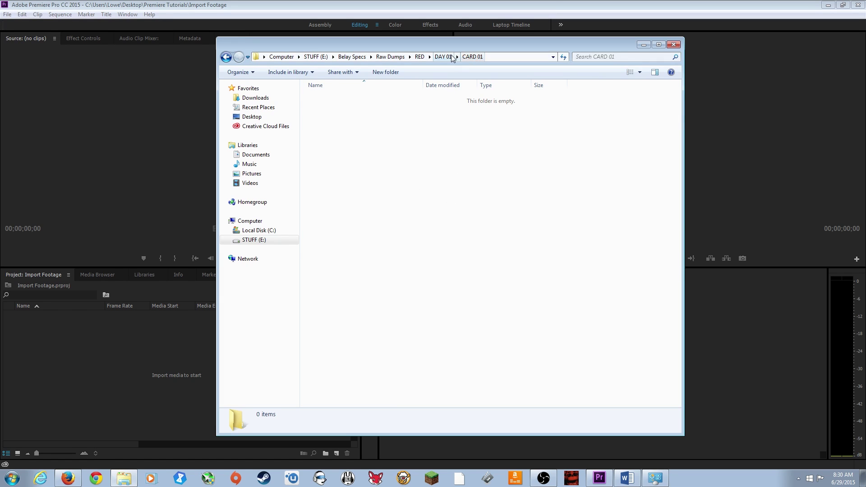
Step: Return to the RED folder and delete the DAY 01 folder
left_click(429, 57)
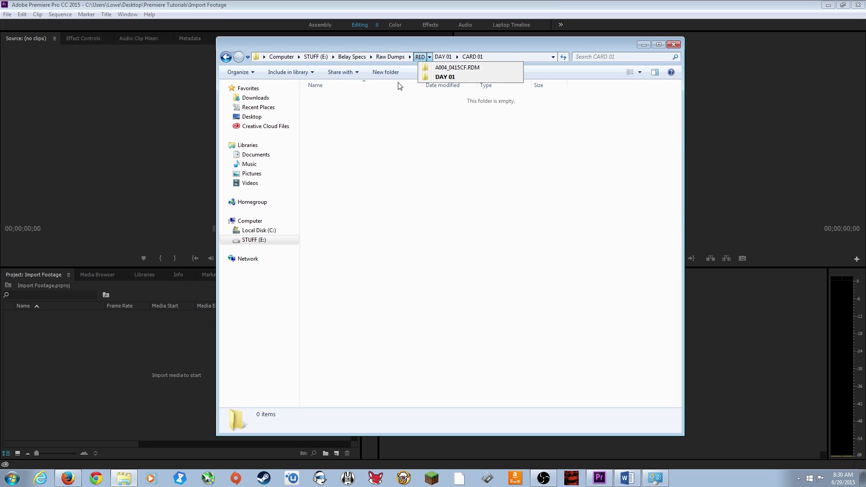
left_click(419, 57)
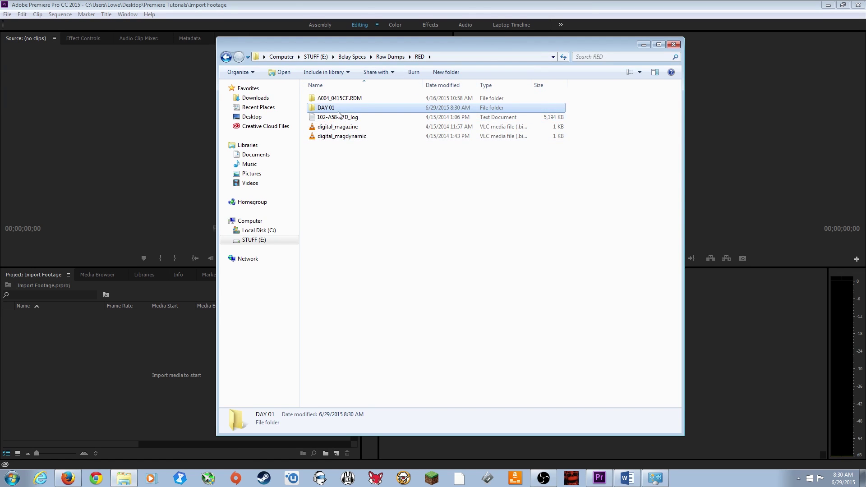
key("Delete")
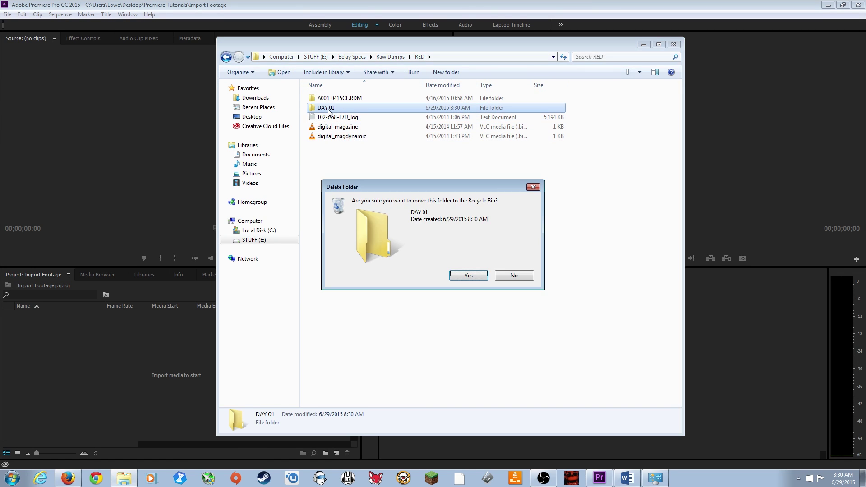
left_click(468, 275)
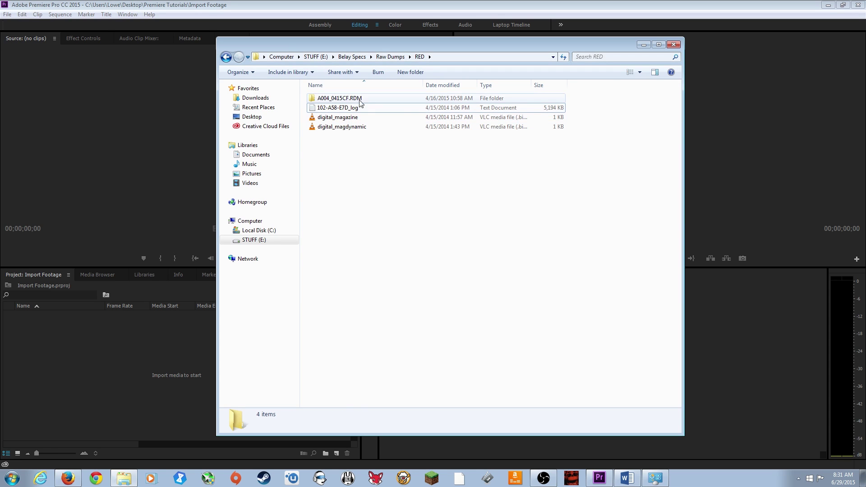
Step: Examine the F3 card structure in Raw Dumps by opening BPAV, CLPR and the 641_0151_01 clip folder
left_click(391, 57)
double_click(325, 109)
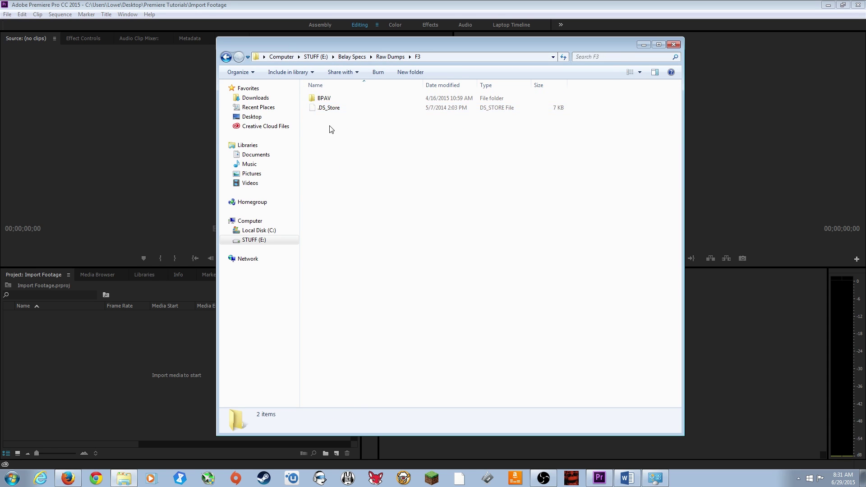
double_click(324, 98)
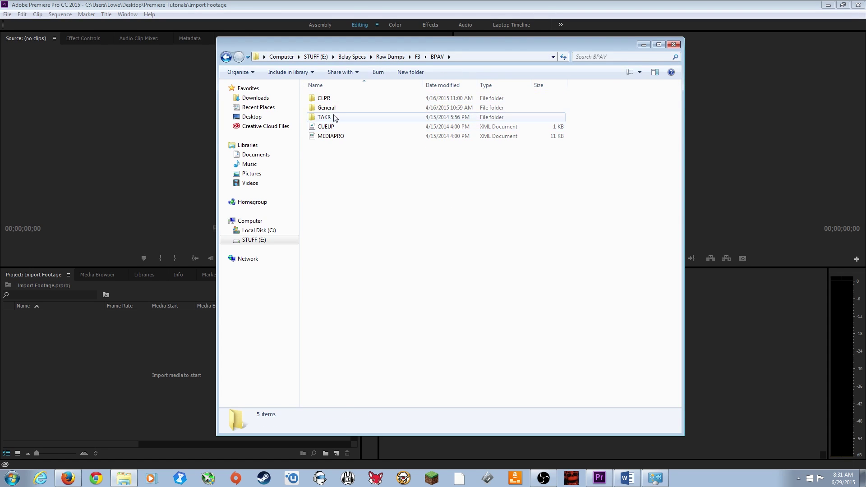
left_click(324, 98)
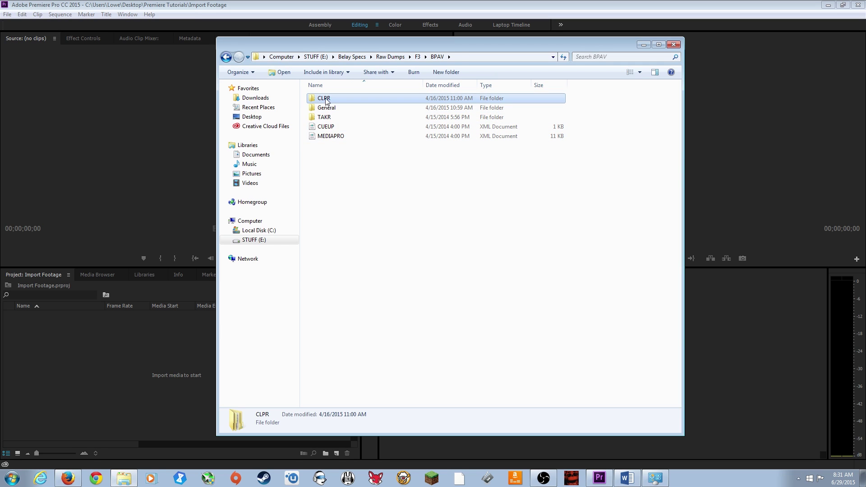
double_click(326, 99)
double_click(341, 109)
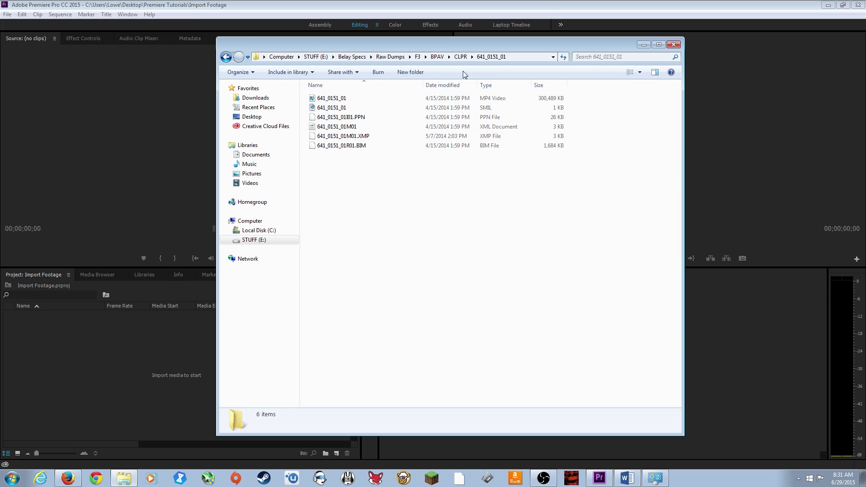
Step: Go back to Raw Dumps and open the 5D Mark III footage folder DCIM > 100EOS5D
left_click(418, 59)
left_click(400, 60)
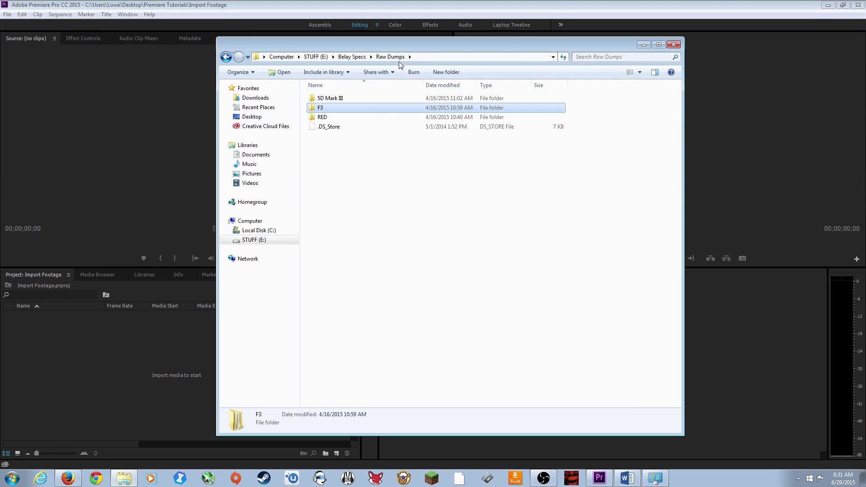
double_click(337, 110)
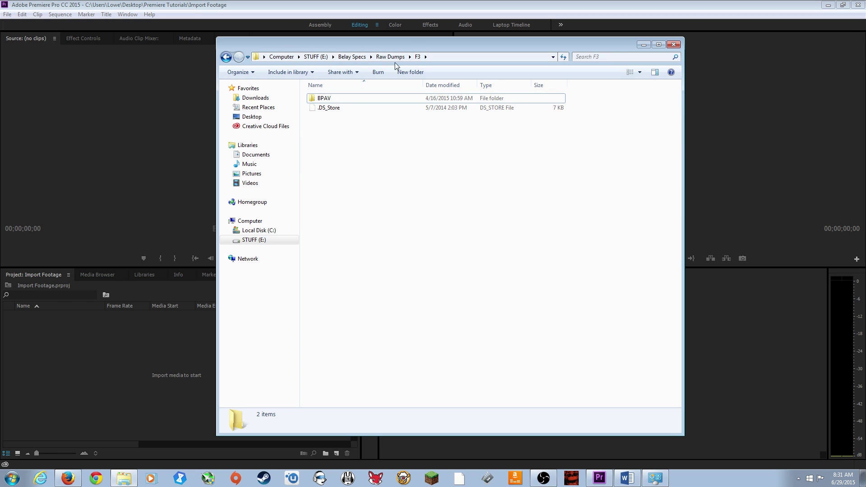
left_click(391, 59)
double_click(345, 98)
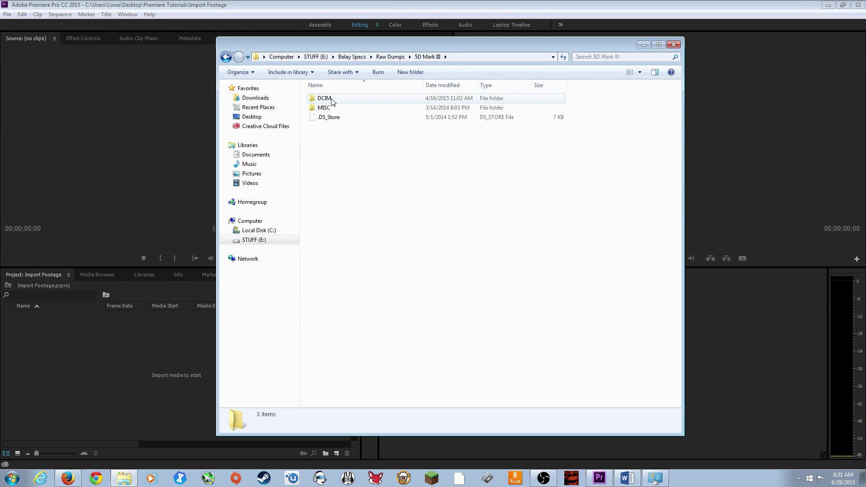
double_click(332, 100)
double_click(335, 100)
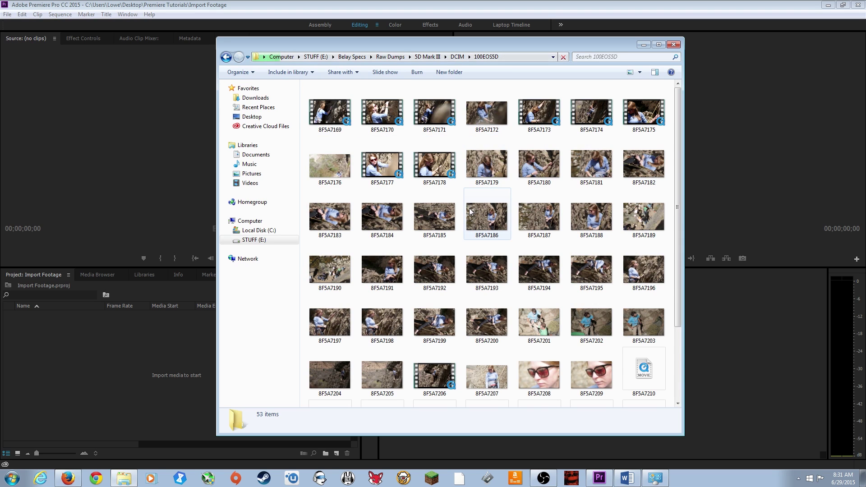
Step: Look over the 100EOS5D footage, return to the 5D Mark III folder and select its DCIM and MISC folders together
scroll(463, 291, "down", 3)
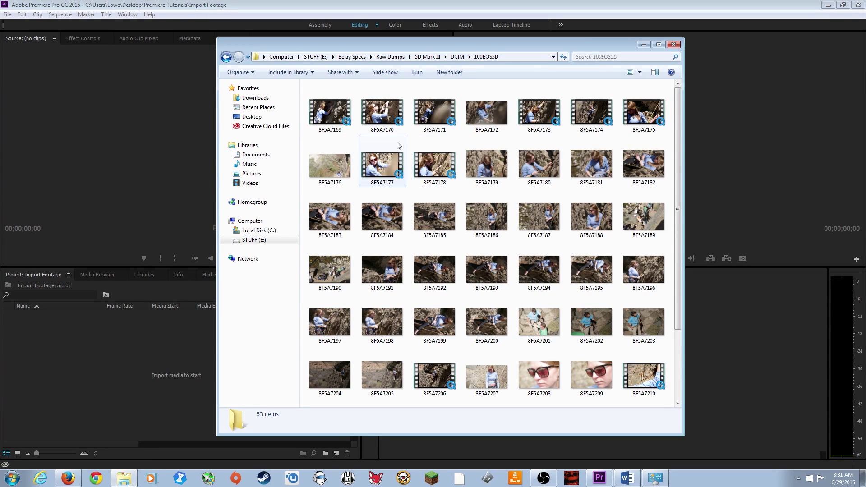
left_click(458, 57)
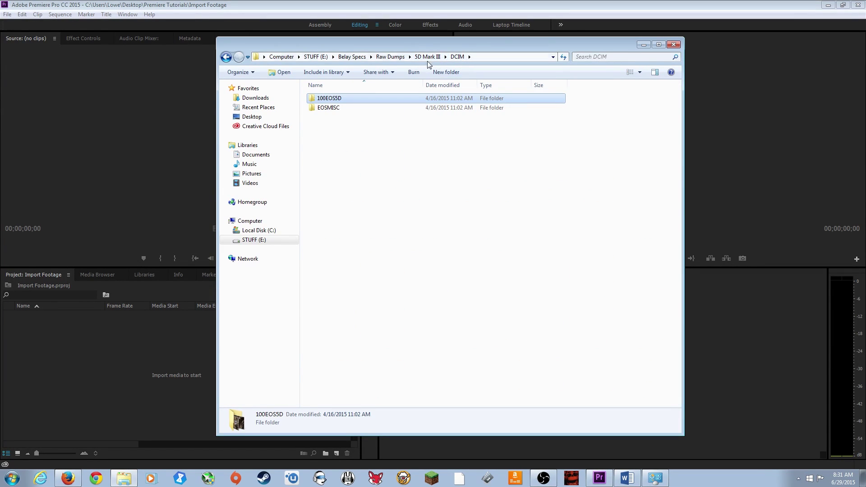
left_click(427, 57)
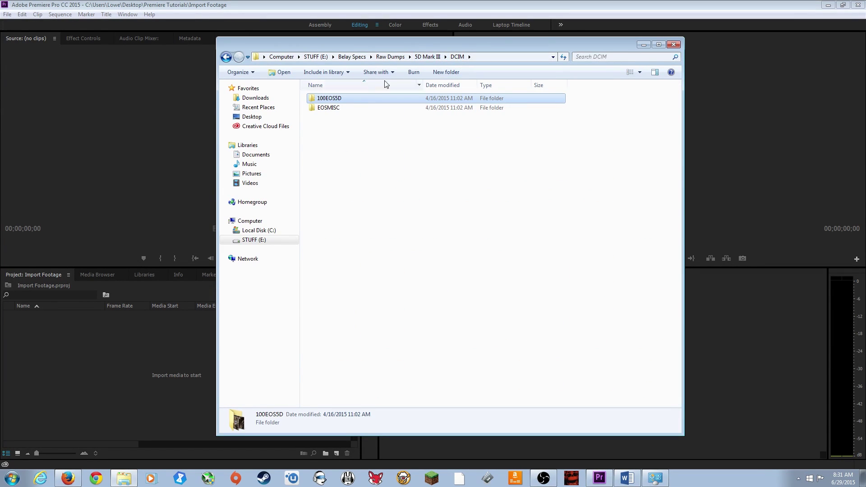
left_click(340, 145)
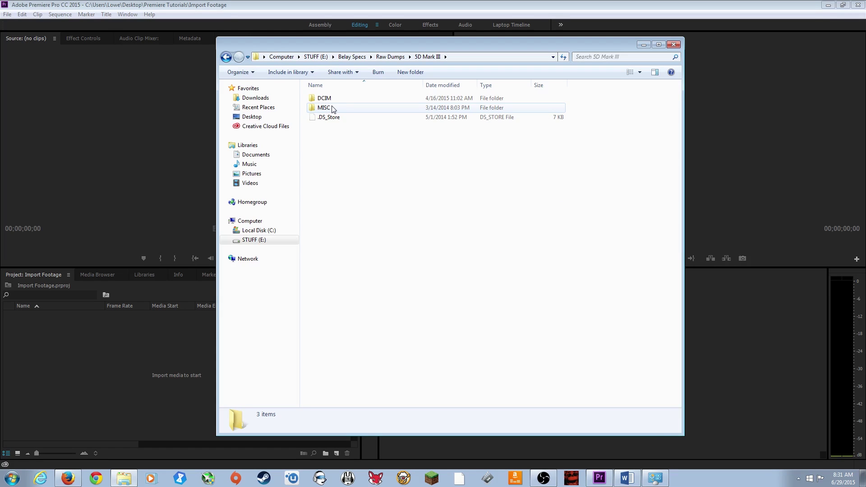
left_click_drag(343, 96, 350, 110)
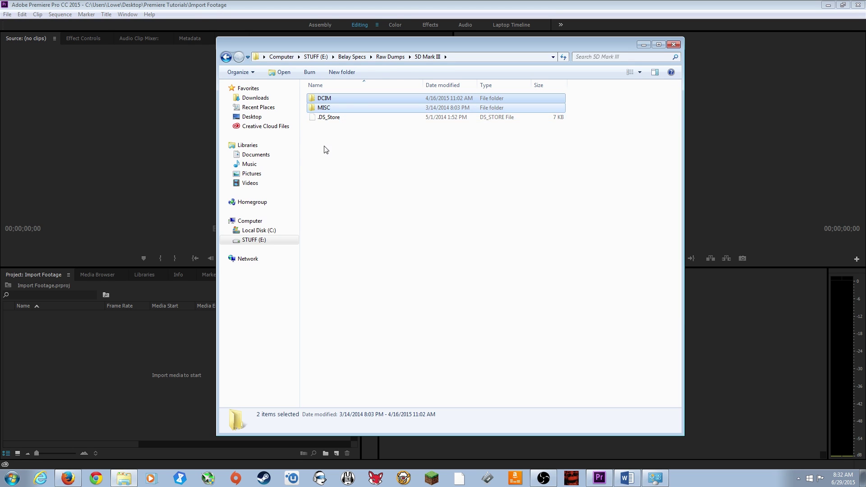
Step: Open the DCIM folder and its 100EOS5D subfolder again
left_click(325, 98)
double_click(326, 98)
left_click(329, 98)
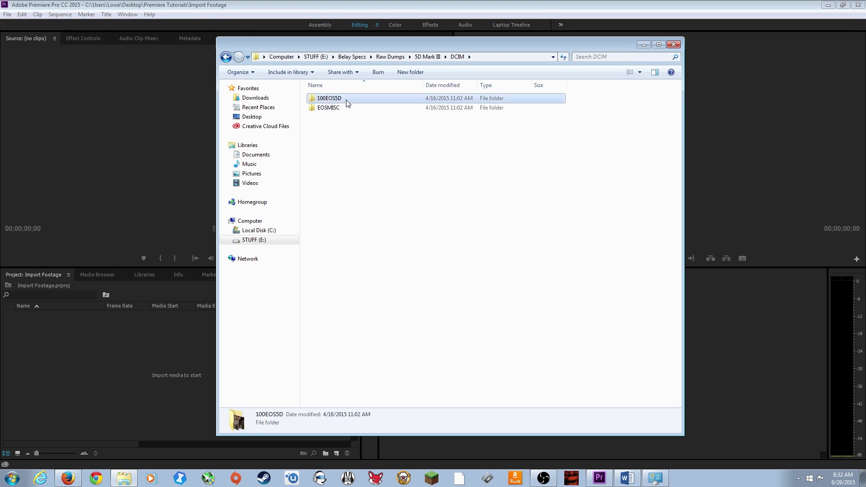
double_click(328, 98)
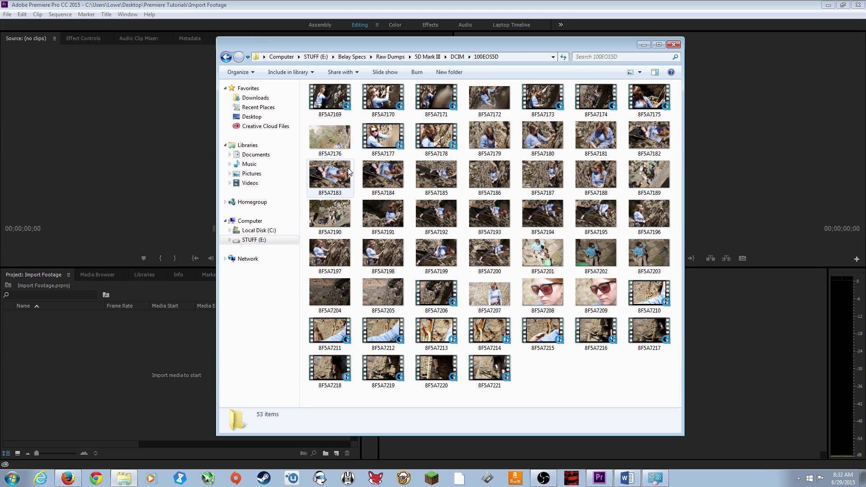
Step: Inspect individual files in 100EOS5D, from 8F5A7169 through 8F5A7175 to the final clip 8F5A7221
left_click(334, 116)
left_click(386, 115)
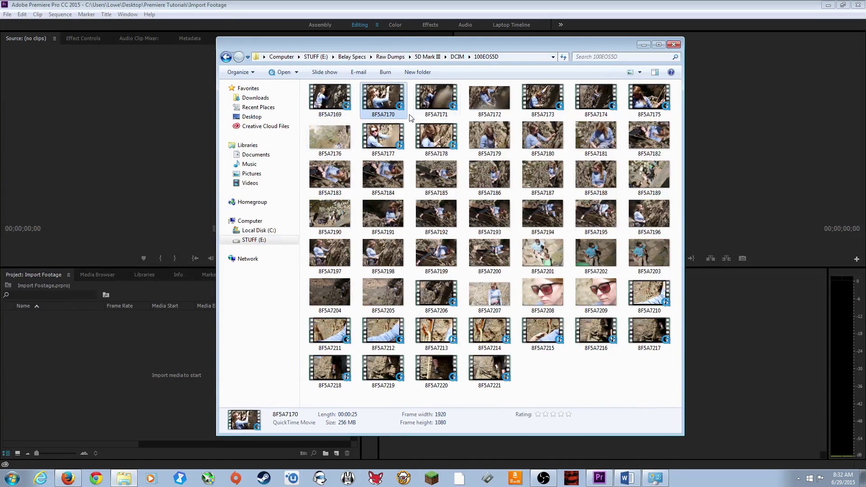
left_click(438, 115)
left_click(485, 116)
left_click(650, 101)
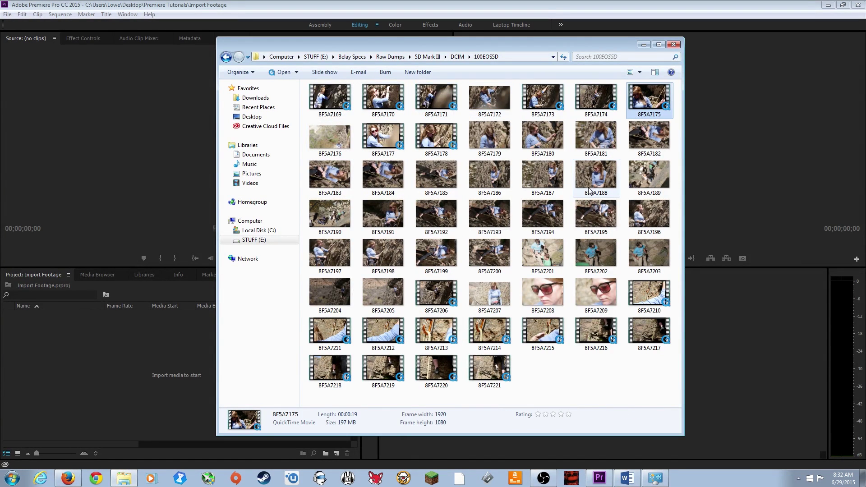
left_click(491, 383)
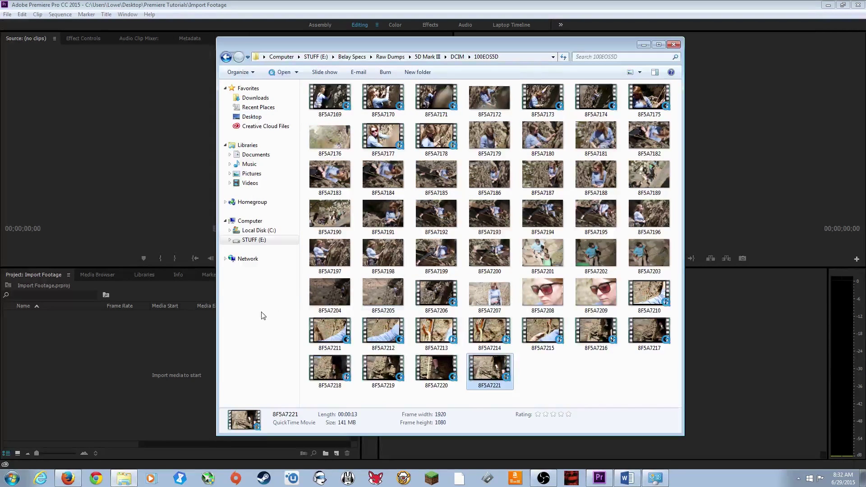
Step: Switch to Premiere Pro and maximize the empty Import Footage project panel
left_click(172, 302)
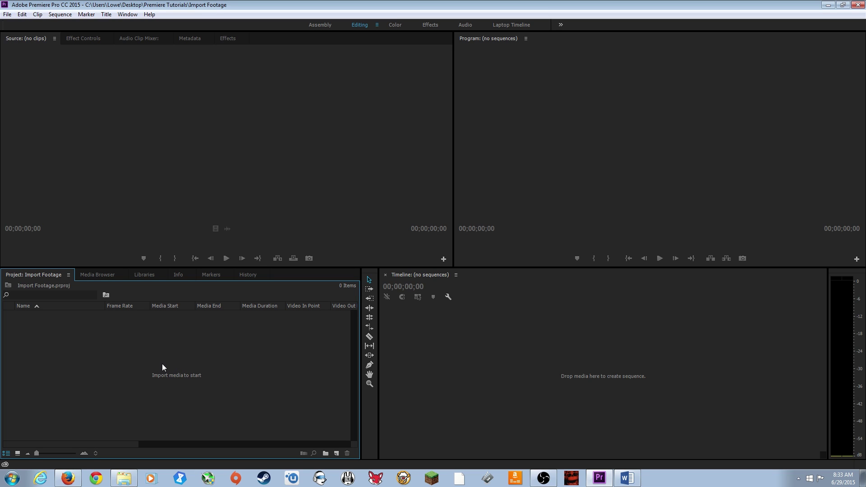
key("grave")
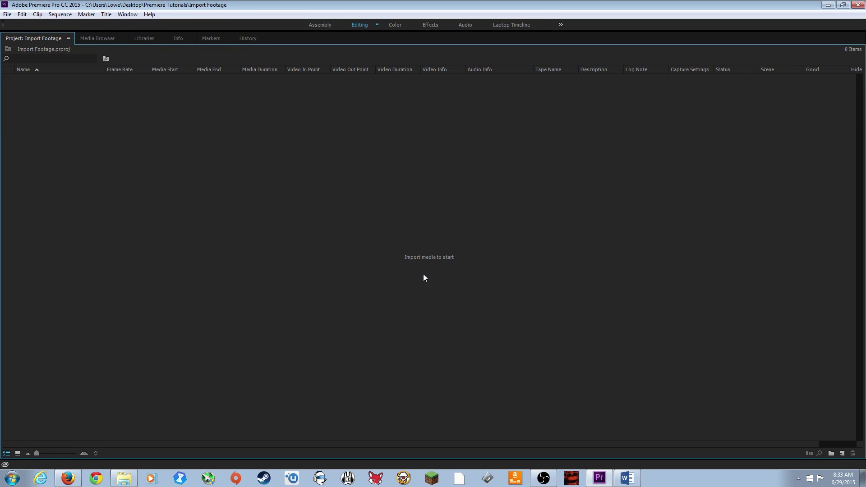
double_click(380, 233)
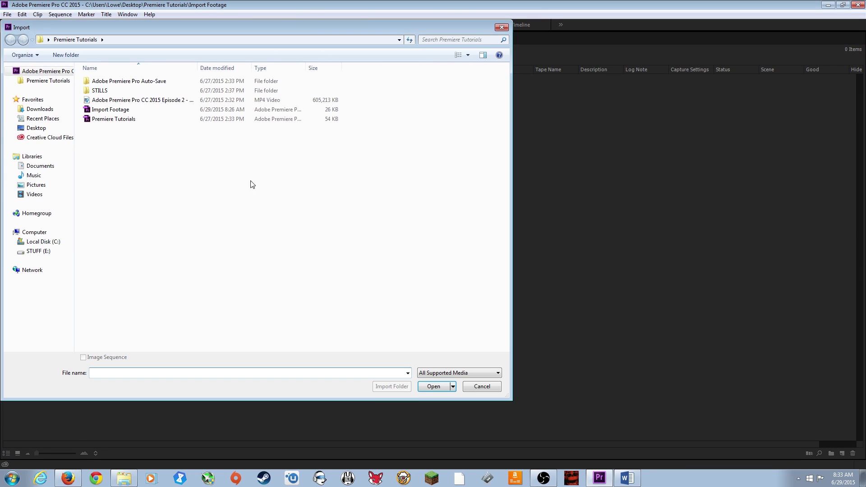
left_click_drag(178, 30, 355, 49)
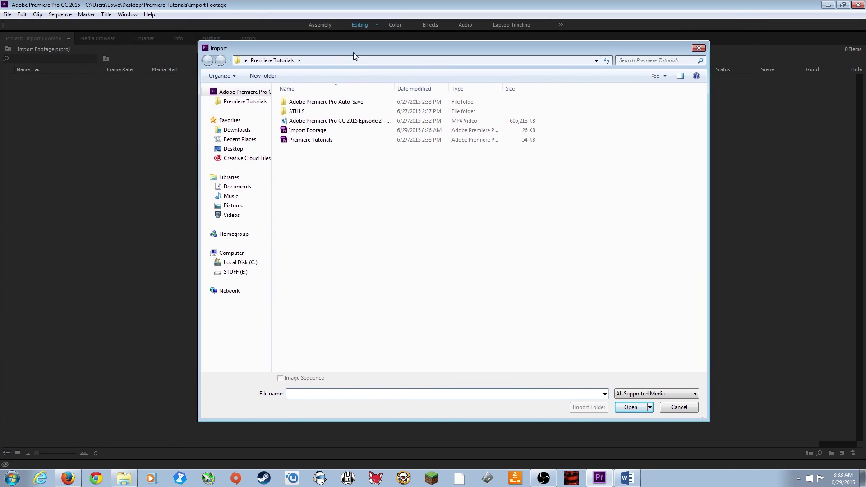
key("Escape")
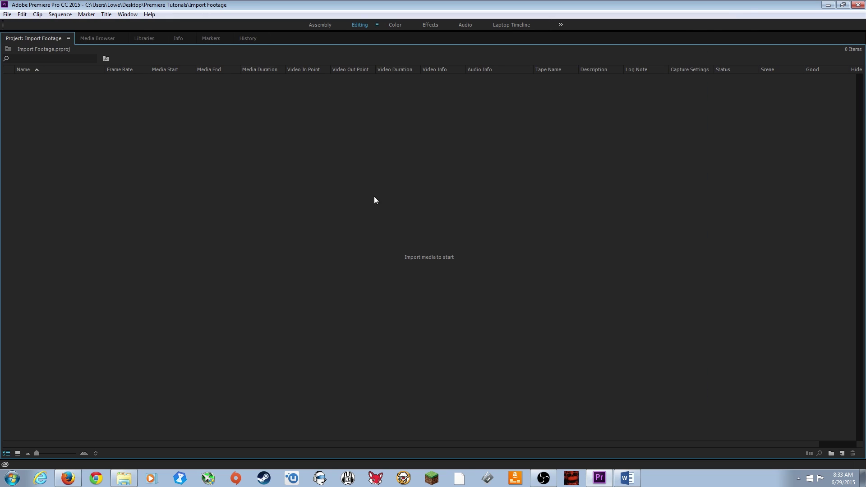
double_click(395, 239)
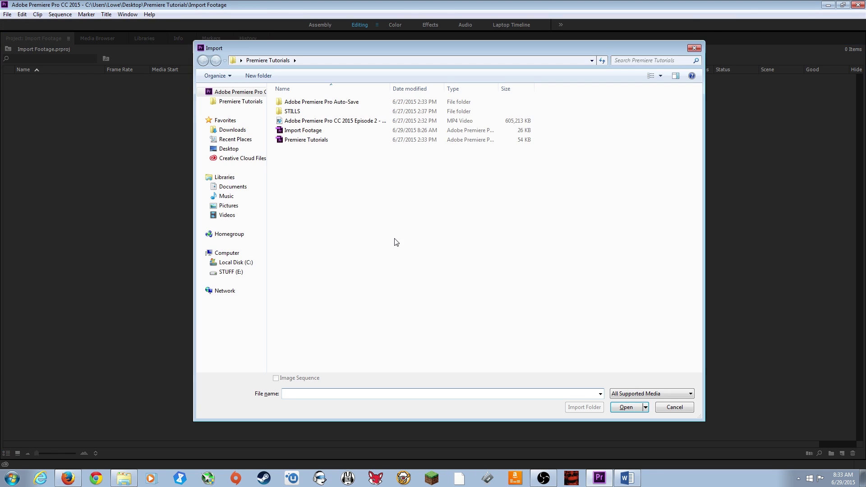
left_click(671, 408)
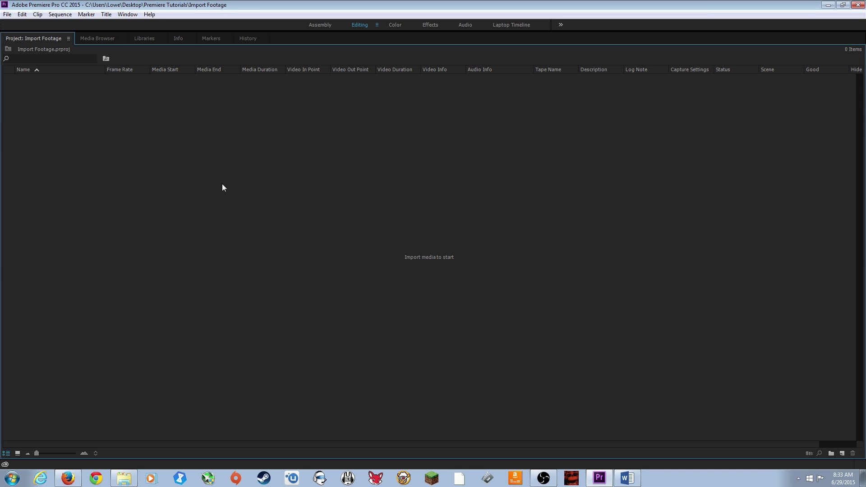
left_click(7, 14)
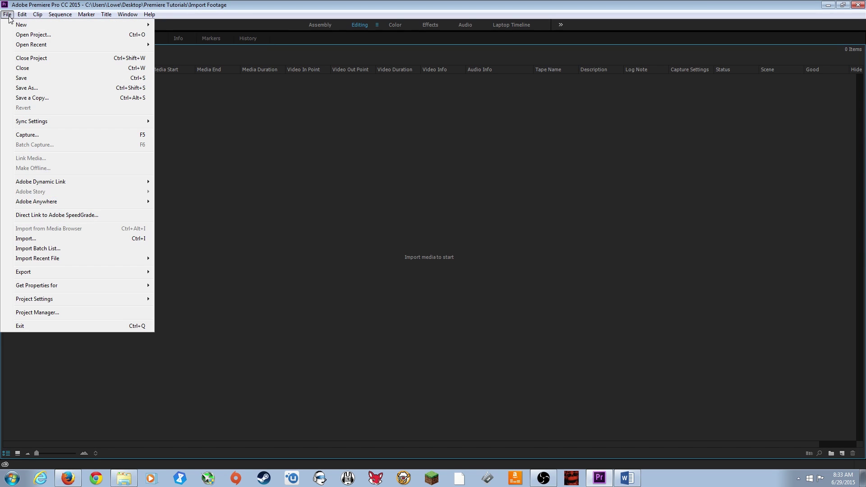
left_click(56, 239)
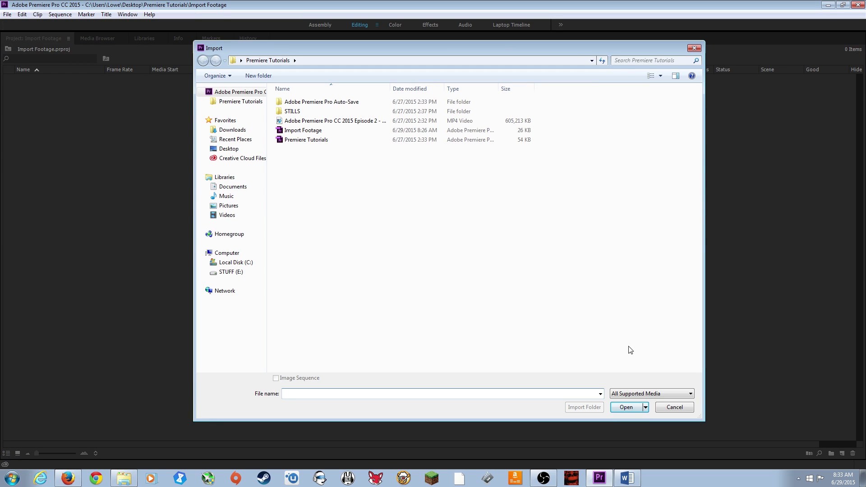
key("Escape")
Step: Start a media import and browse to STUFF (E:) > Belay Specs > Raw Dumps
double_click(386, 205)
left_click(231, 272)
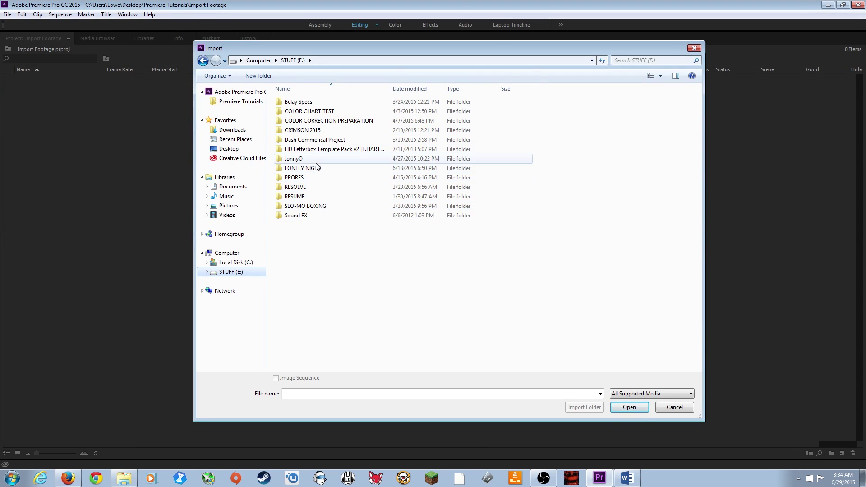
double_click(311, 103)
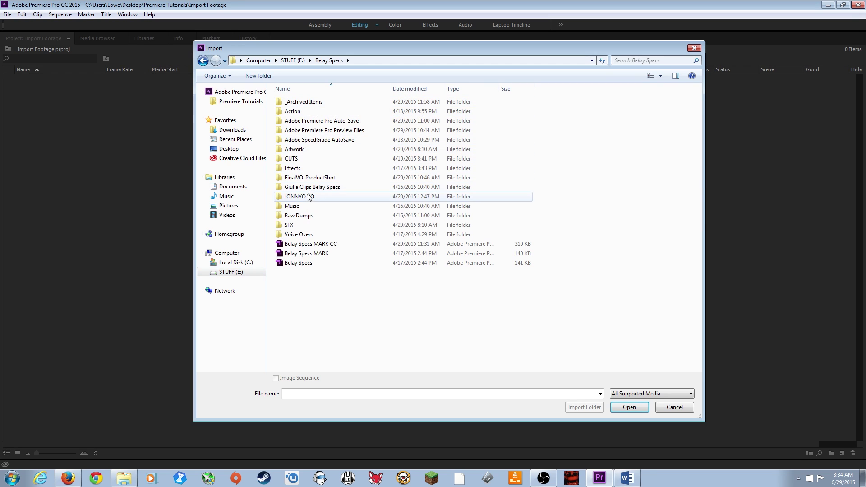
double_click(299, 216)
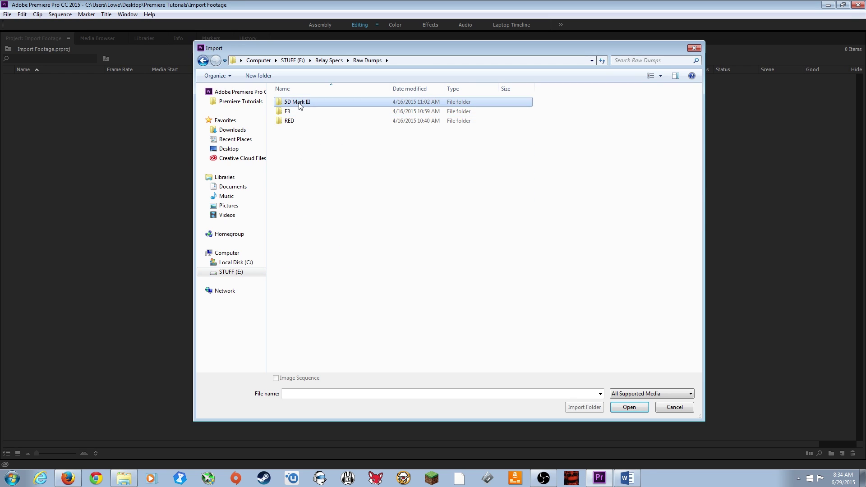
Step: Check inside the 5D Mark III folder, then import that entire folder from Raw Dumps into the project
double_click(299, 103)
left_click(295, 103)
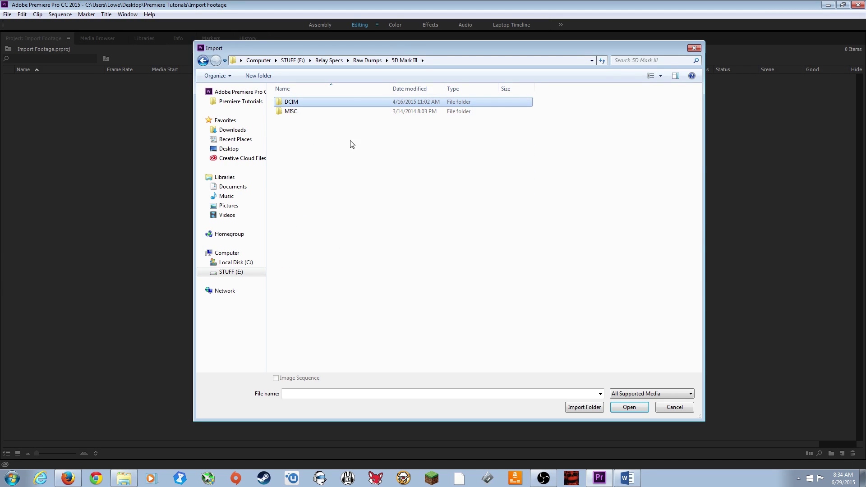
left_click(367, 60)
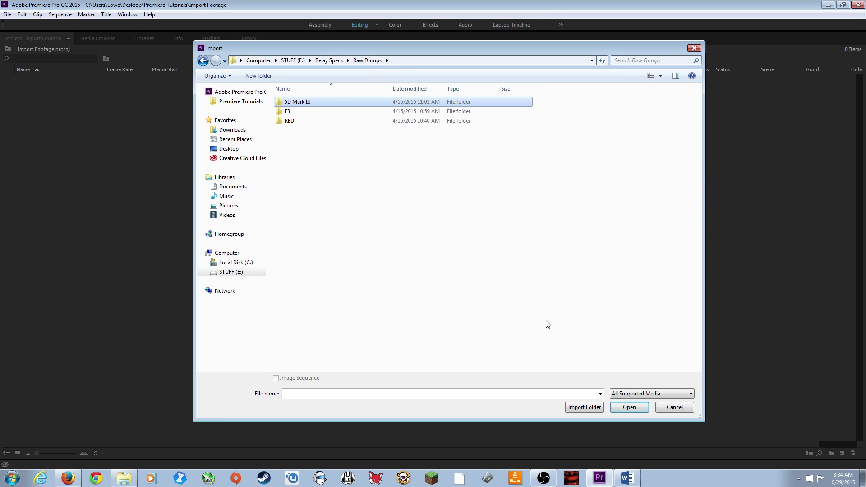
left_click(585, 407)
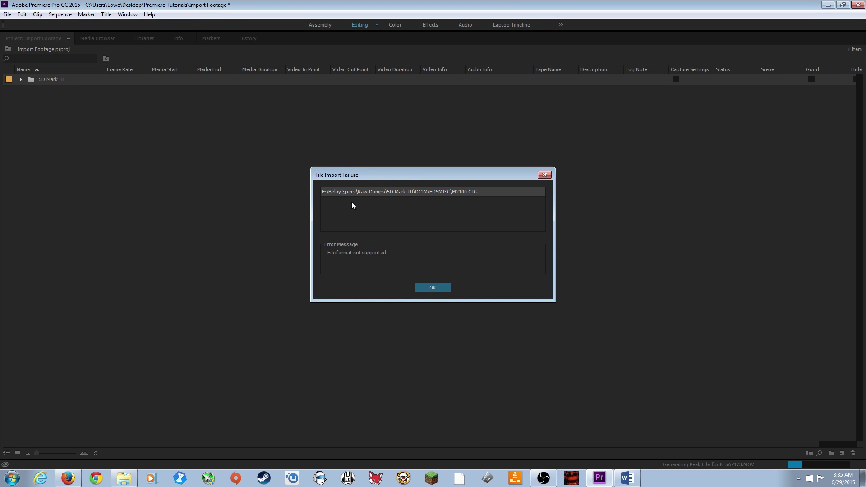
left_click(442, 288)
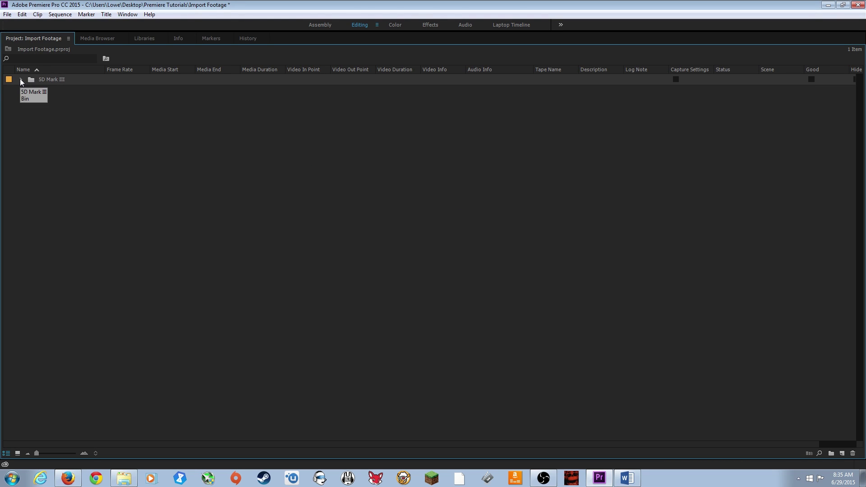
Step: Expand the 5D Mark III bin and its 100EOS5D bin and review the imported clips and stills
left_click(20, 79)
left_click(55, 90)
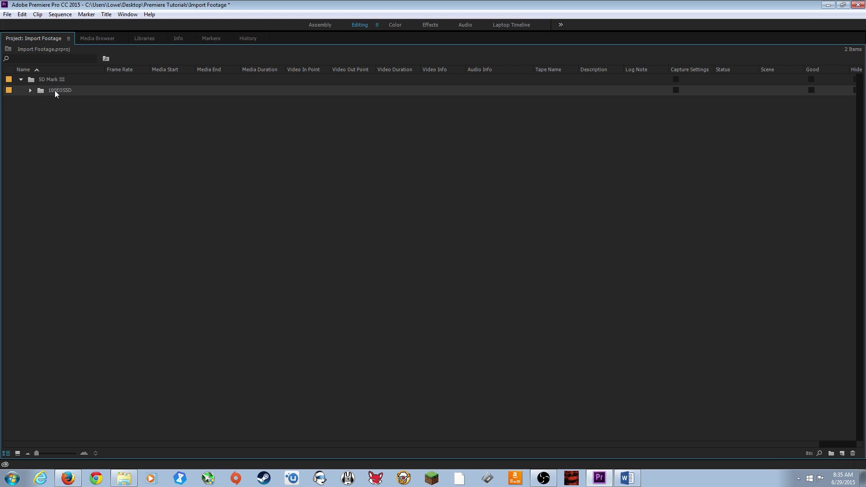
left_click(31, 91)
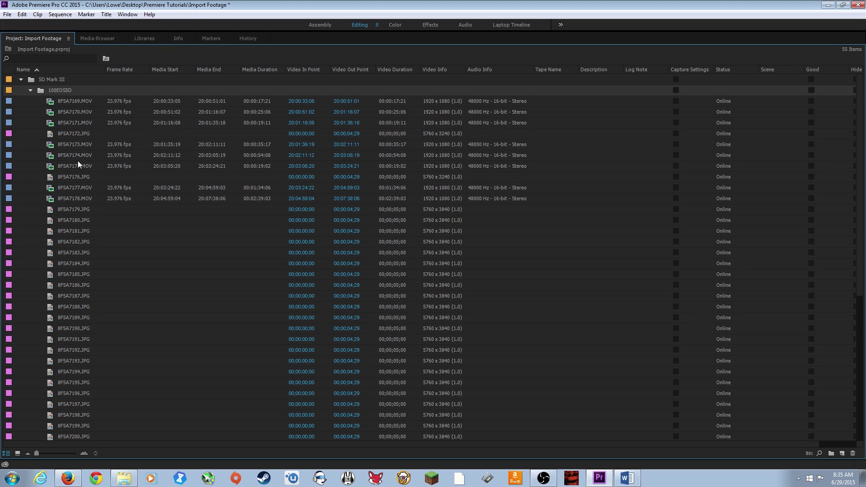
scroll(94, 391, "down", 3)
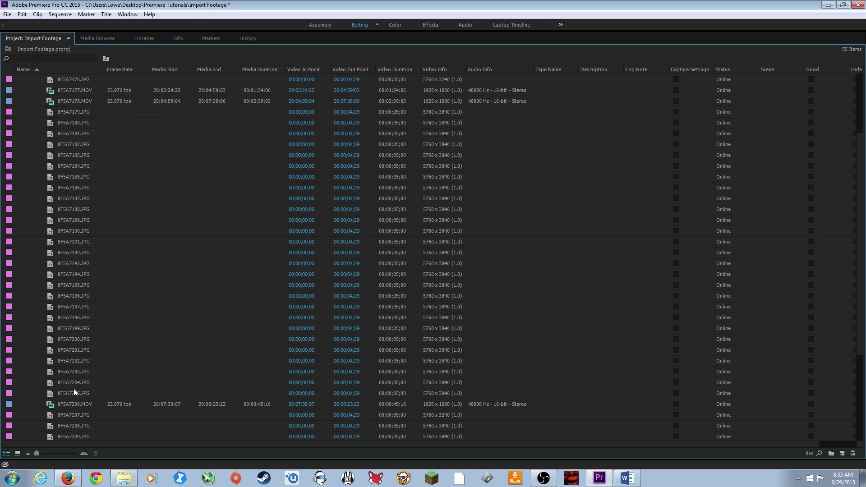
scroll(86, 379, "up", 3)
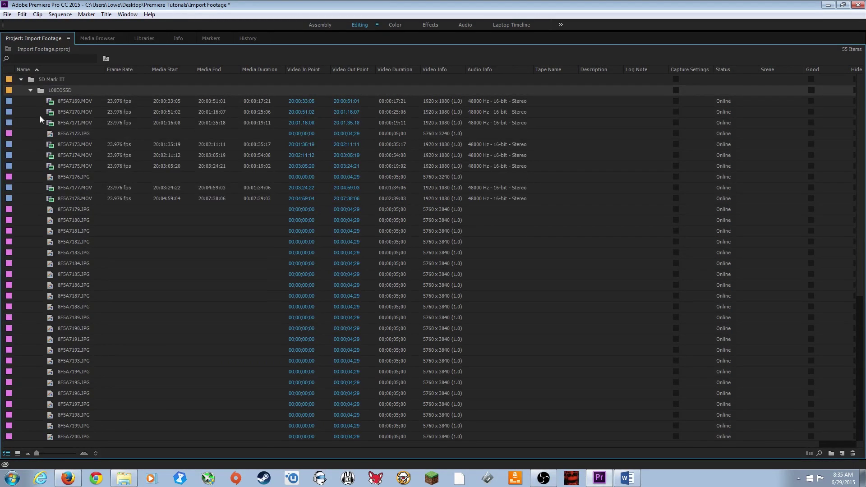
Step: Open the 100EOS5D bin in its own enlarged window and delete the stills 8F5A7207.JPG to 8F5A7209.JPG
double_click(42, 90)
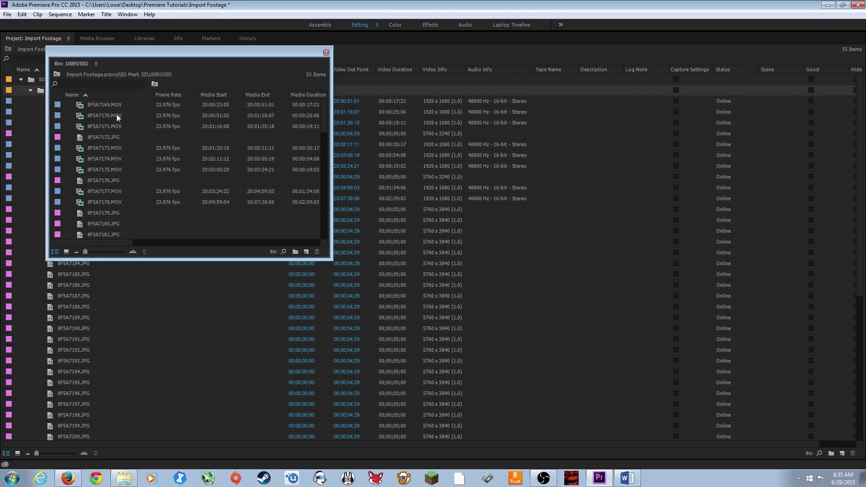
left_click_drag(331, 263, 677, 448)
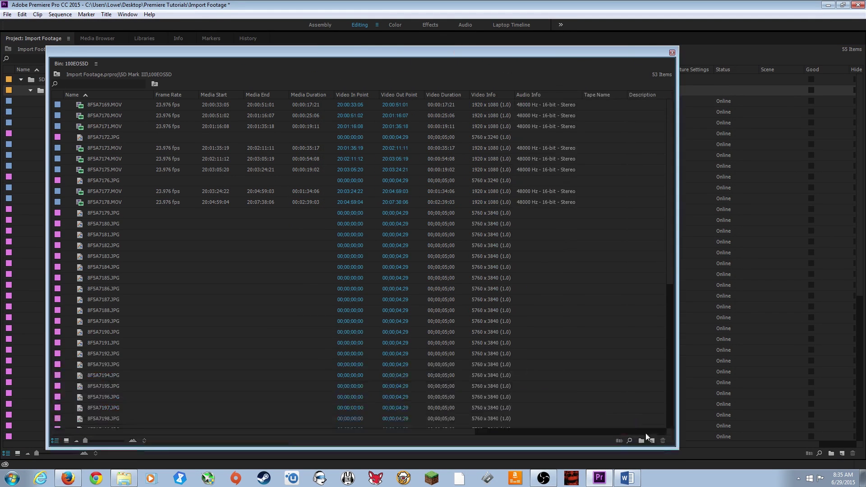
scroll(135, 269, "down", 8)
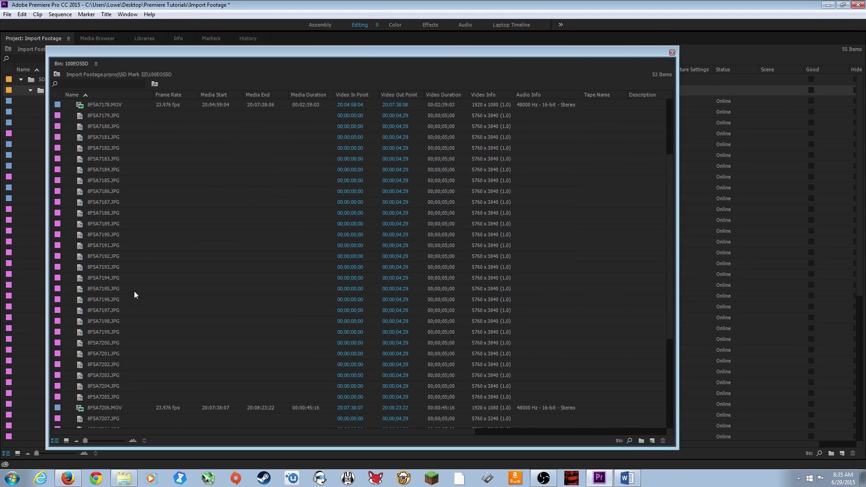
left_click(110, 289)
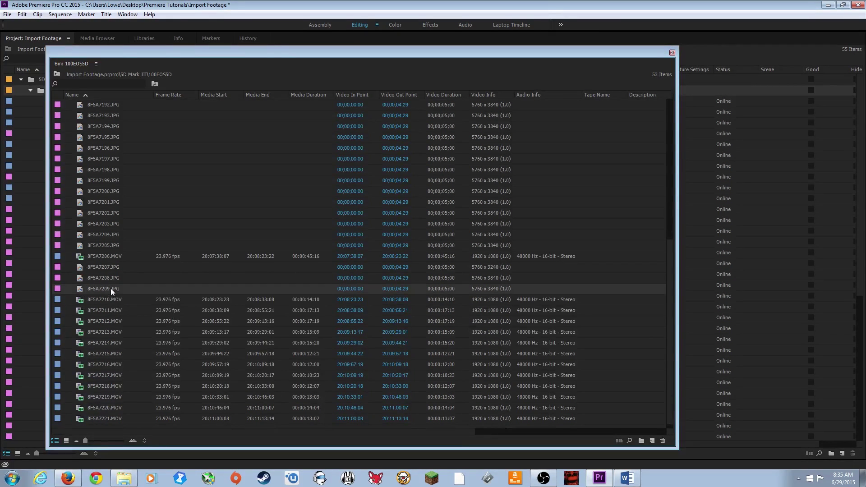
left_click(119, 266, "shift")
key("Delete")
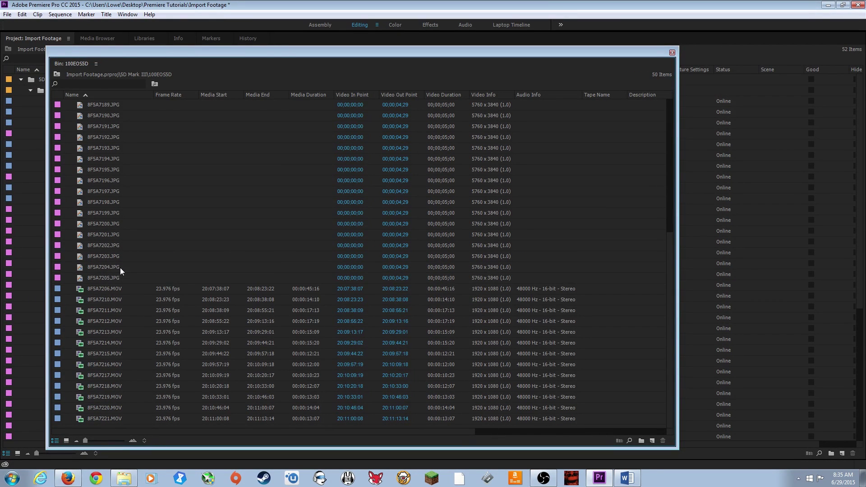
Step: Delete the remaining stills 8F5A7179.JPG to 8F5A7205.JPG, 8F5A7176.JPG and 8F5A7172.JPG from the 100EOS5D bin, then close its window
scroll(119, 201, "up", 6)
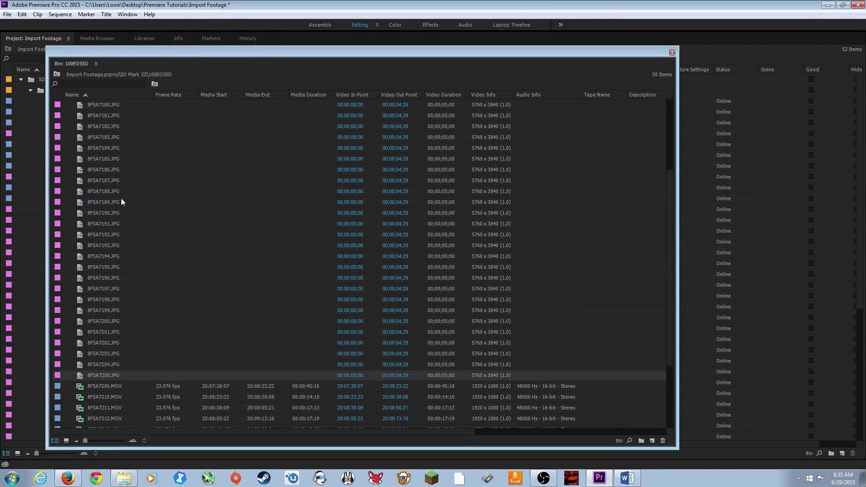
left_click(114, 180, "shift")
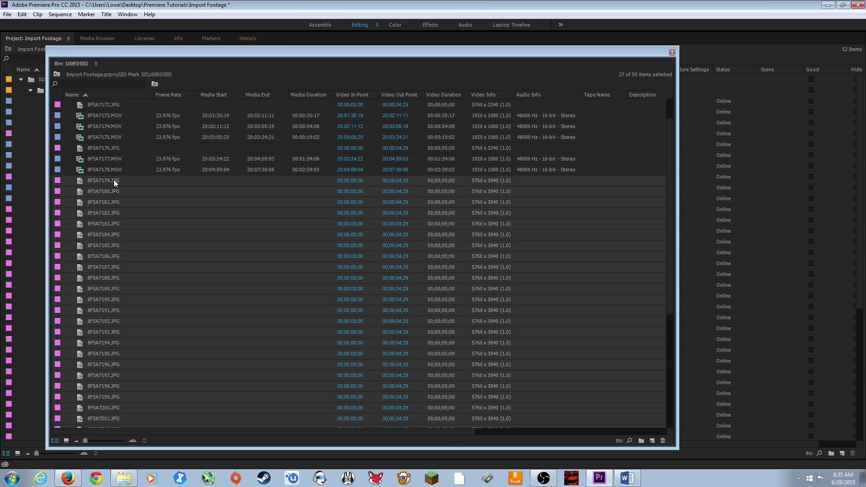
key("Delete")
left_click(114, 181)
key("Delete")
left_click(114, 137)
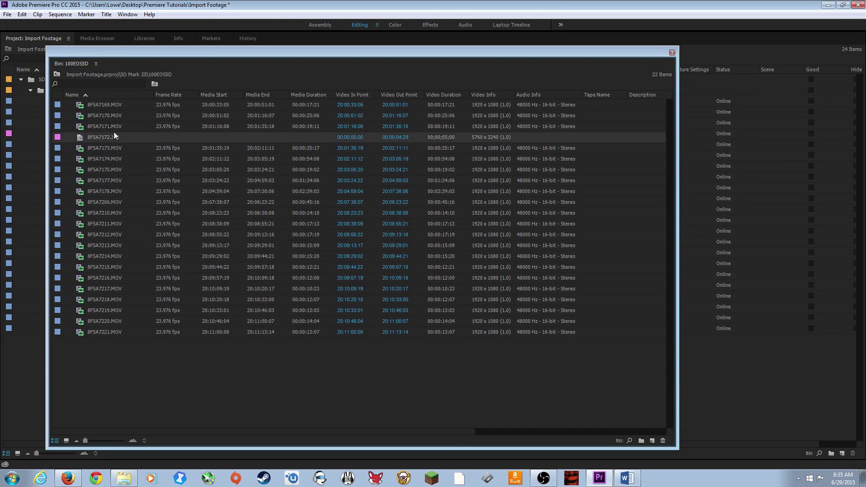
key("Delete")
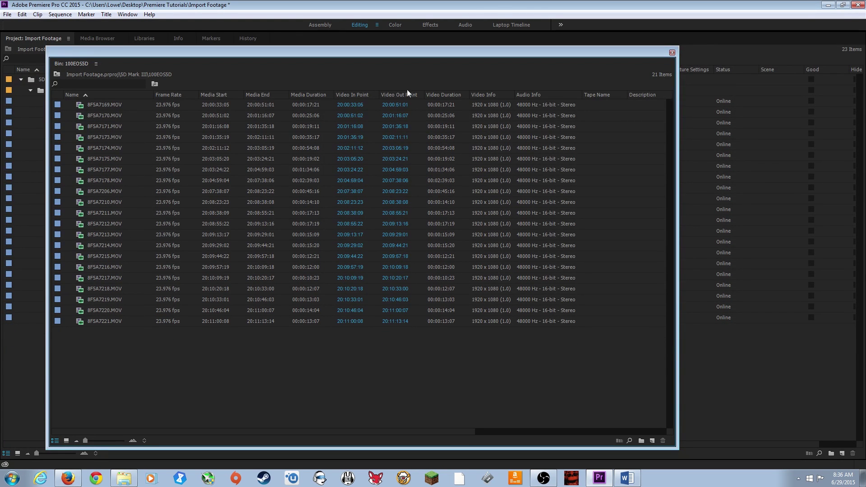
left_click(672, 52)
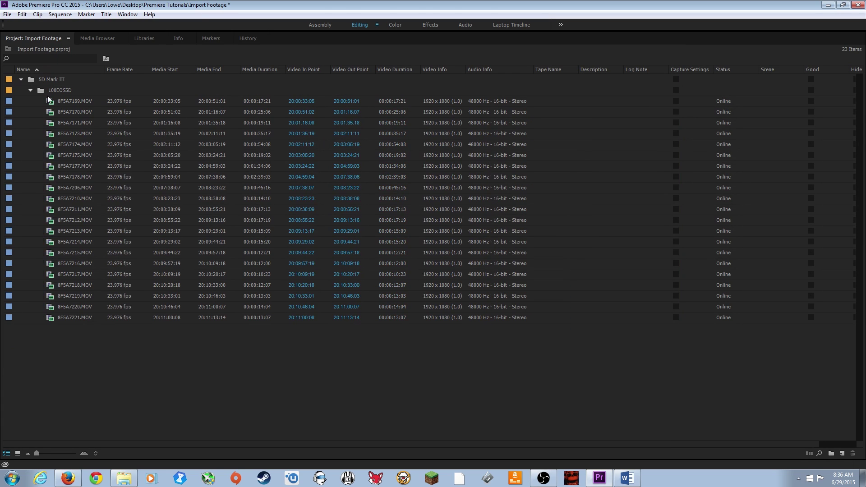
Step: Move all the clips from the 100EOS5D bin up into the 5D Mark III bin and delete the emptied 100EOS5D bin
left_click(41, 91)
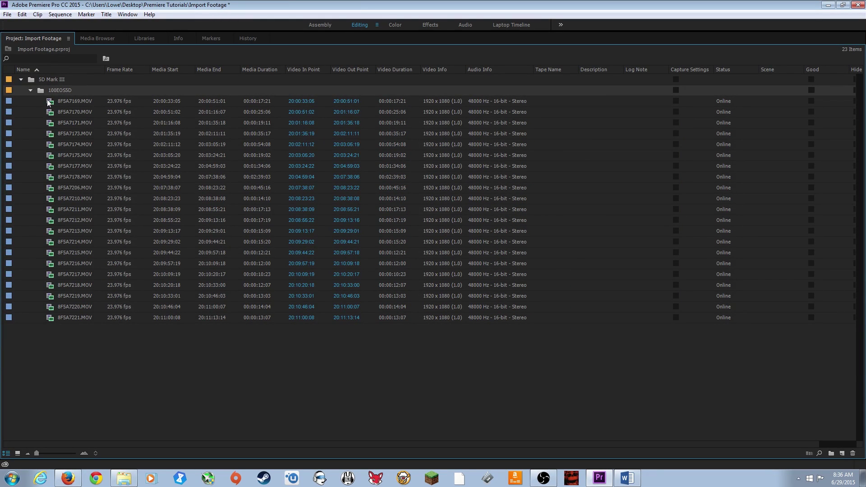
left_click(30, 90)
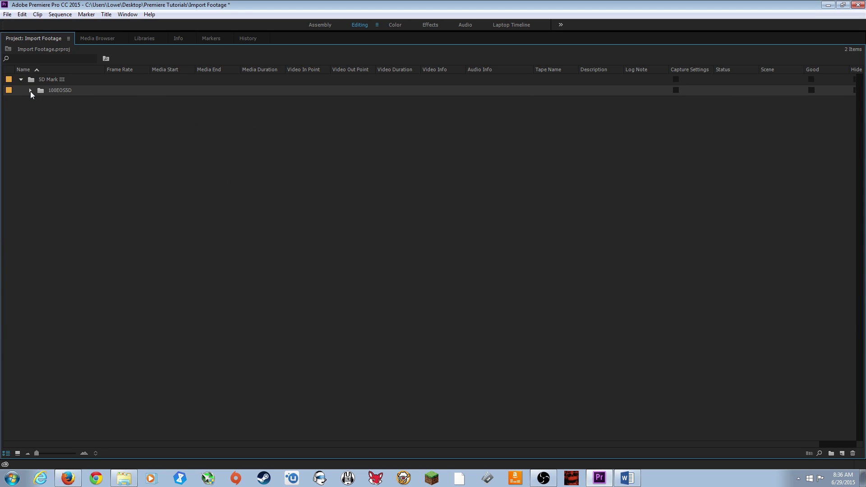
left_click(30, 90)
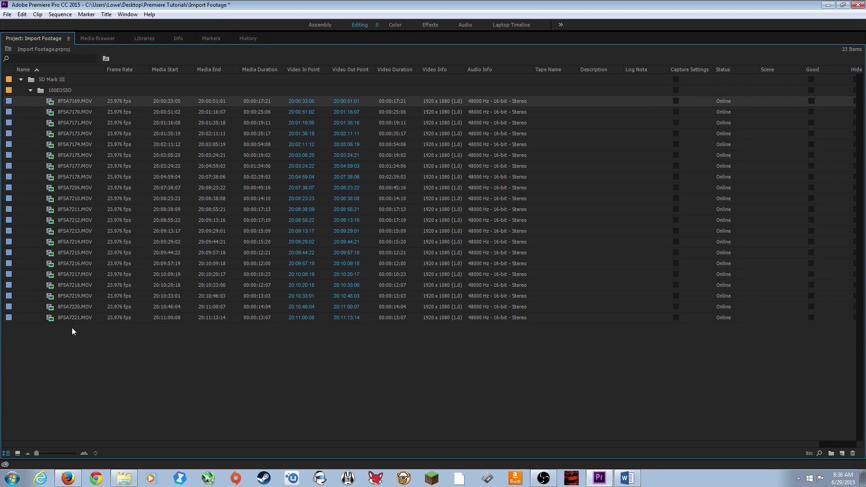
left_click_drag(70, 315, 43, 165)
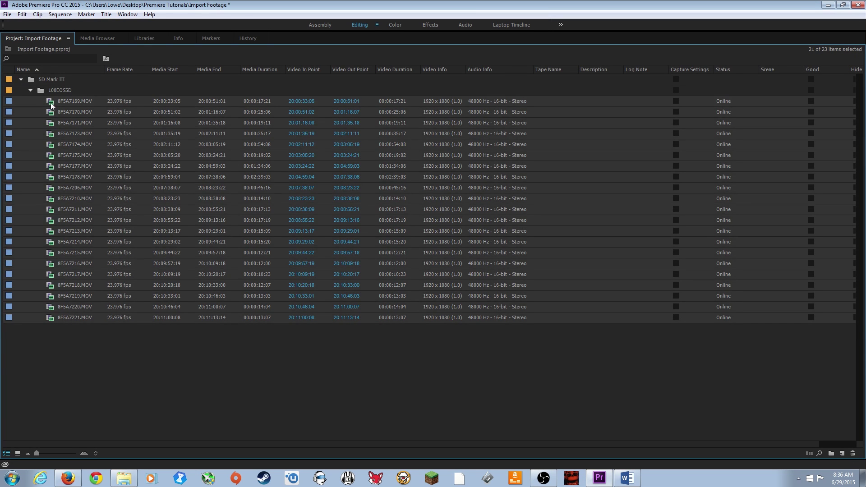
left_click_drag(59, 82, 55, 83)
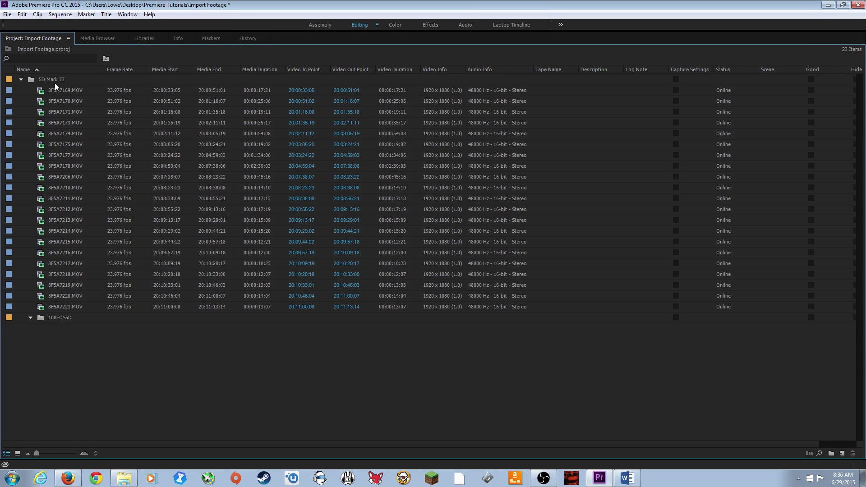
left_click(43, 318)
key("Delete")
Step: Collapse the 5D Mark III bin and delete it with its clips from the project
left_click(21, 80)
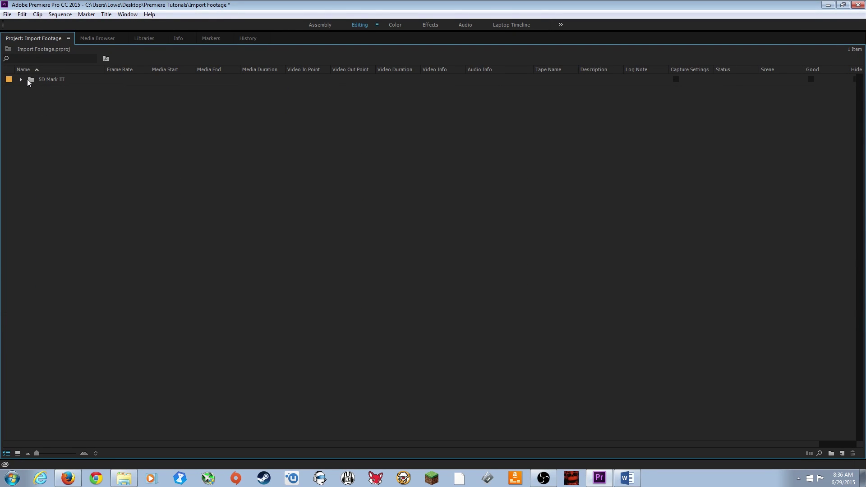
key("ctrl+a")
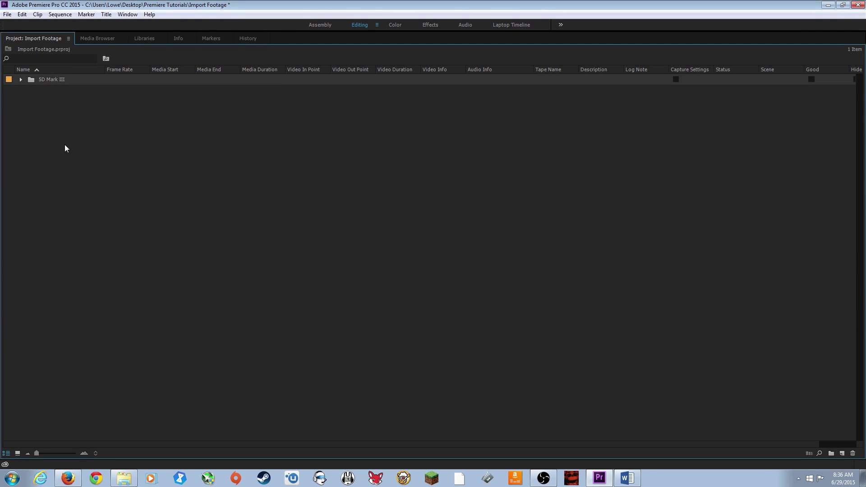
key("Delete")
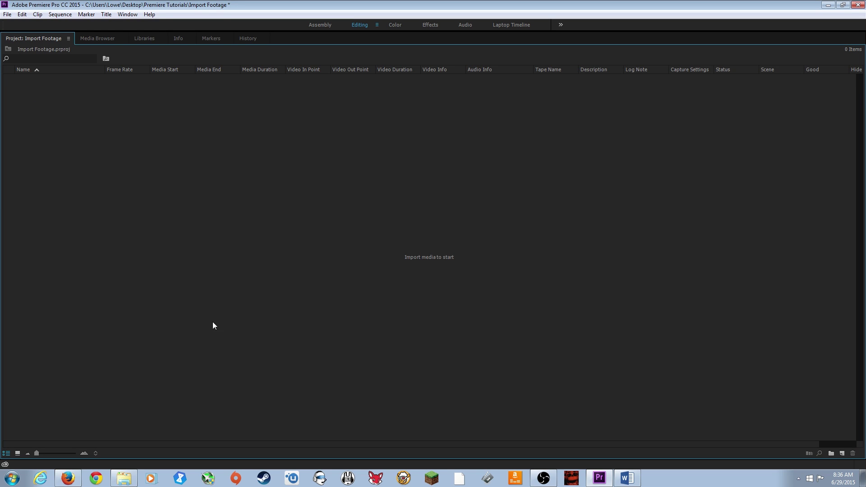
Step: Import the 5D Mark III folder from Raw Dumps by dropping it from the file explorer into the project, dismissing the import failure notice
double_click(195, 434)
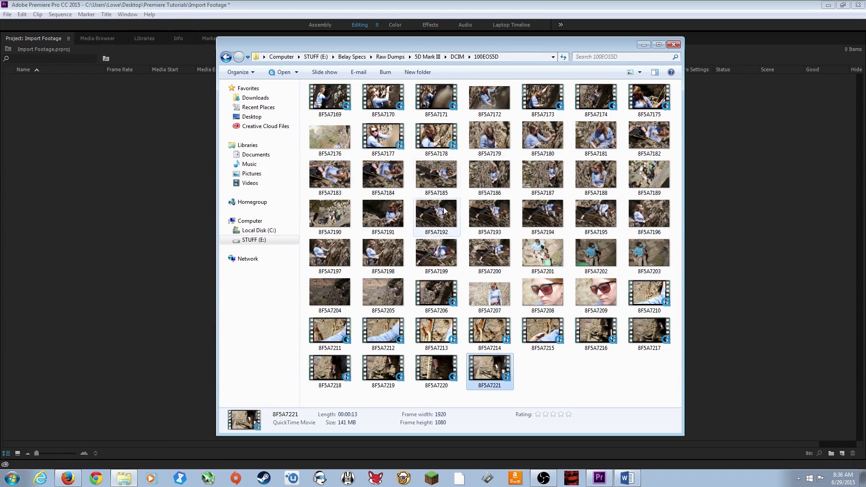
left_click_drag(450, 45, 462, 37)
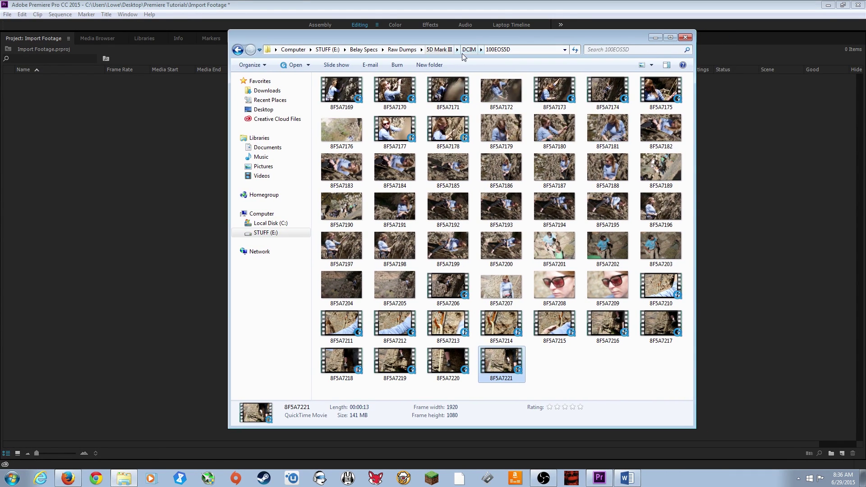
left_click(440, 49)
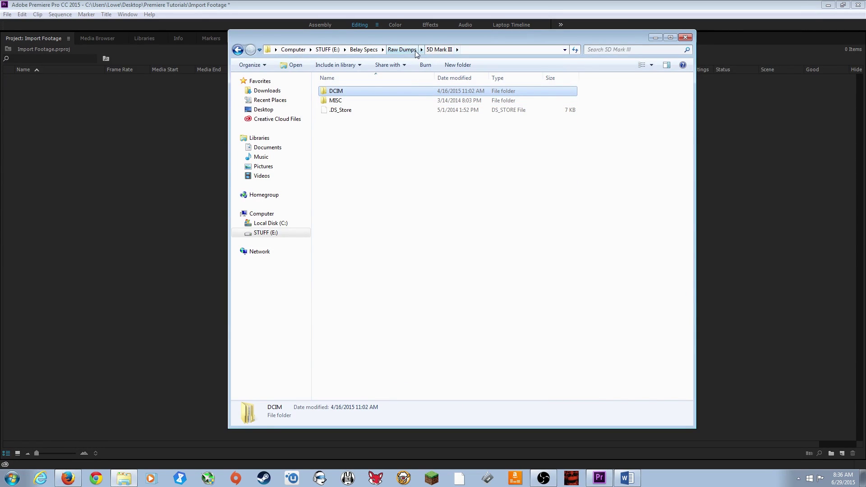
left_click(416, 52)
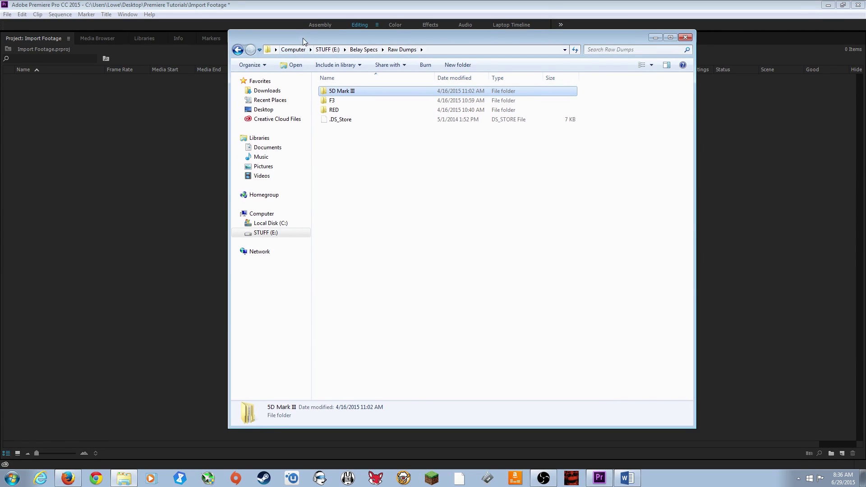
left_click_drag(303, 38, 448, 44)
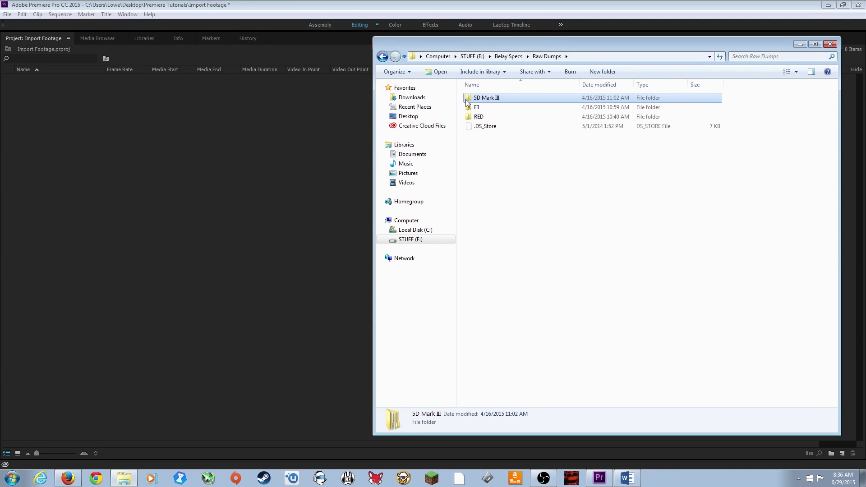
left_click_drag(184, 194, 184, 191)
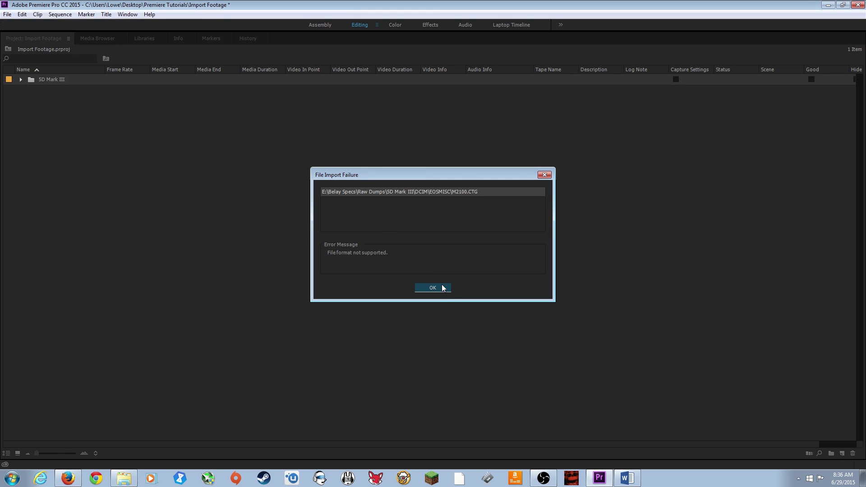
left_click(436, 289)
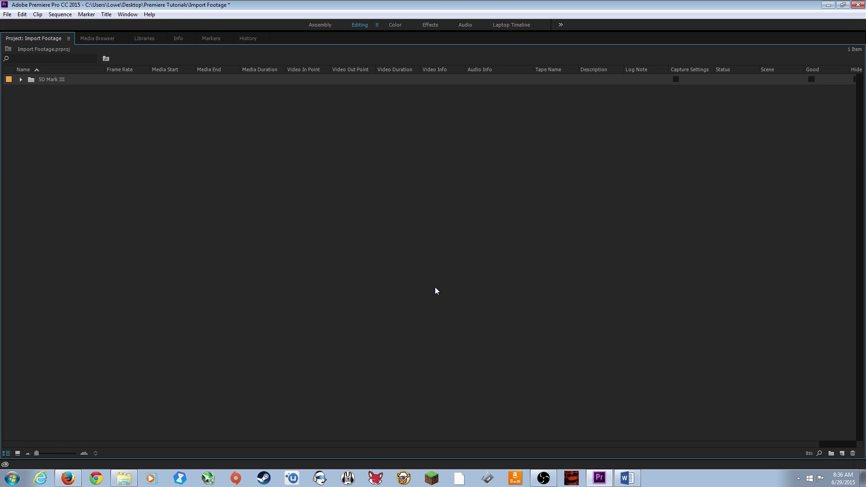
Step: Expand the 5D Mark III and 100EOS5D bins to check the imported files, then delete the 5D Mark III bin
left_click(21, 80)
left_click(31, 91)
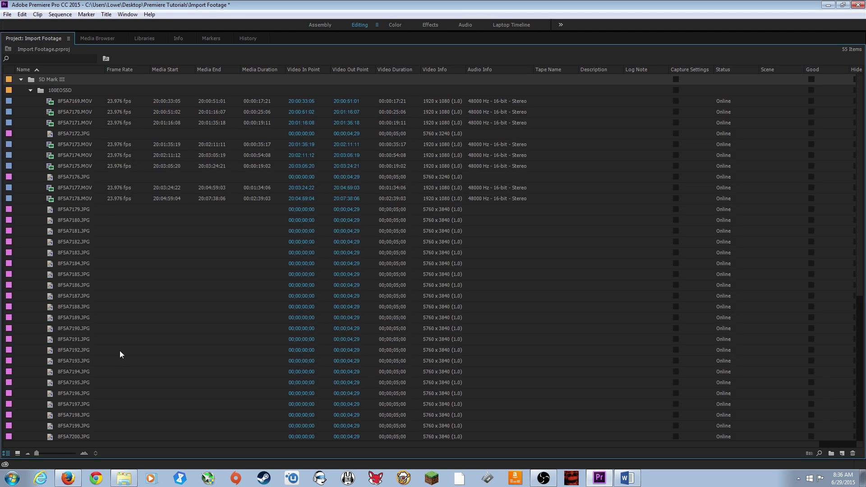
left_click(29, 79)
key("Delete")
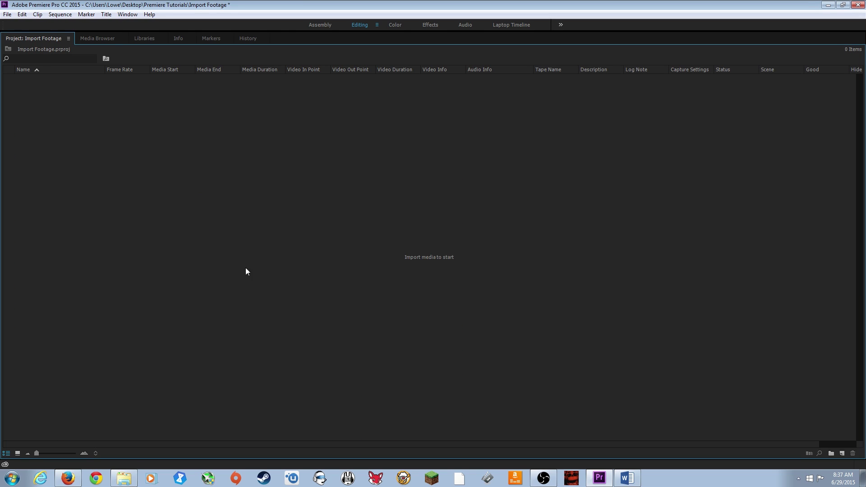
Step: Open the Media Browser and look through the C: drive's Users folder, the personal user folder and its directory path list
left_click(95, 39)
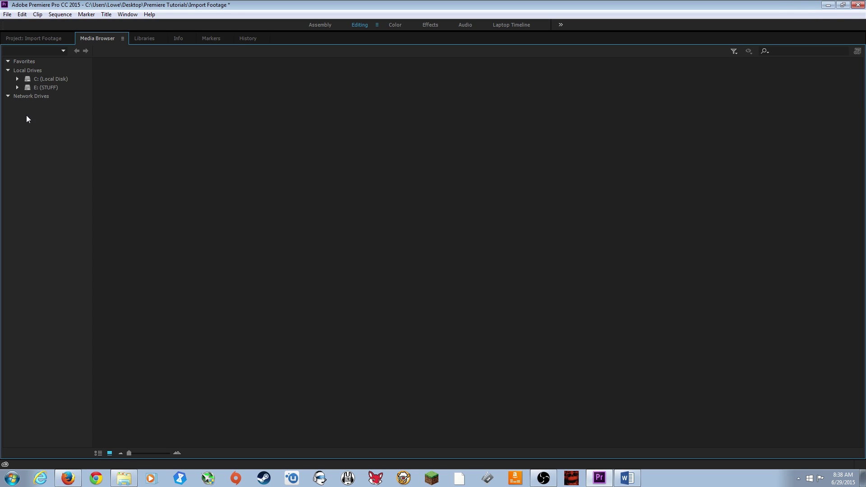
left_click(17, 79)
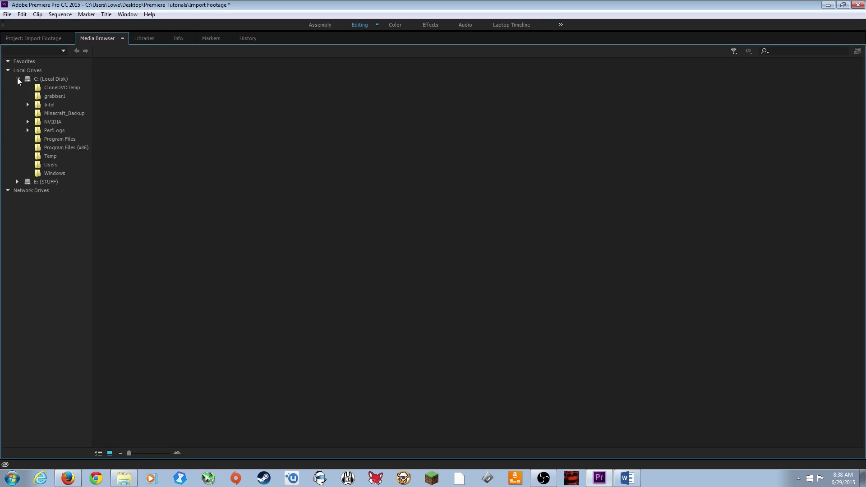
left_click(27, 165)
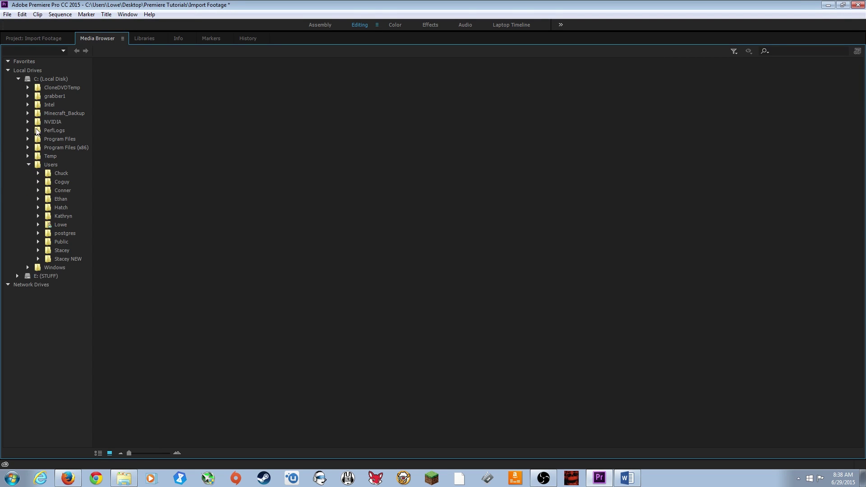
left_click(20, 61)
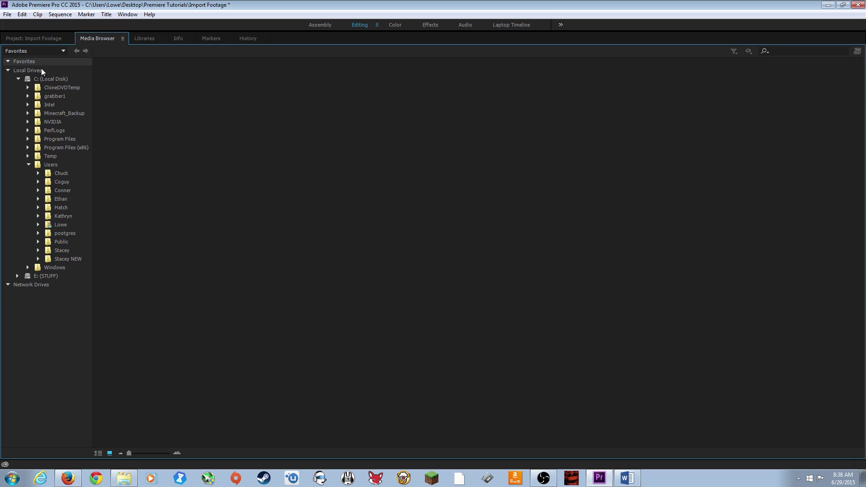
left_click(61, 225)
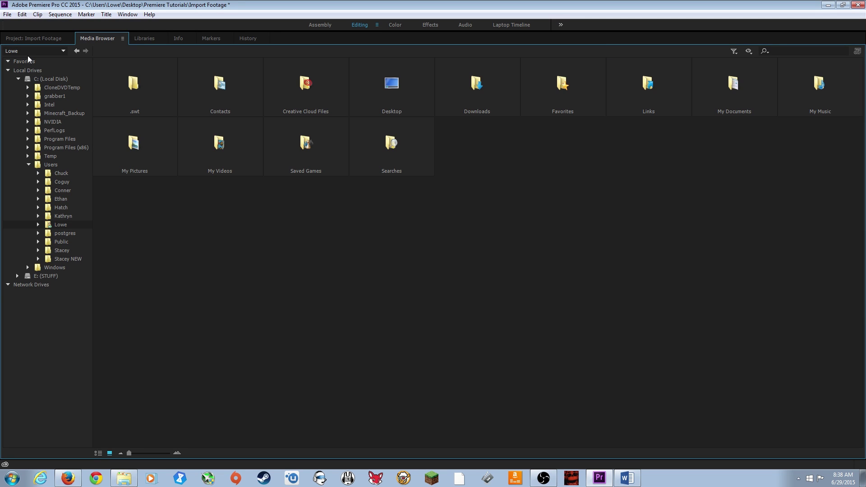
left_click(52, 52)
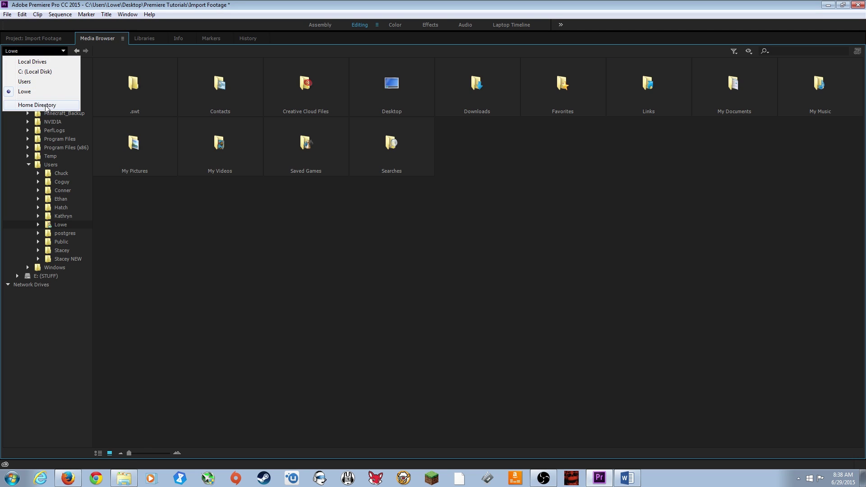
left_click(37, 93)
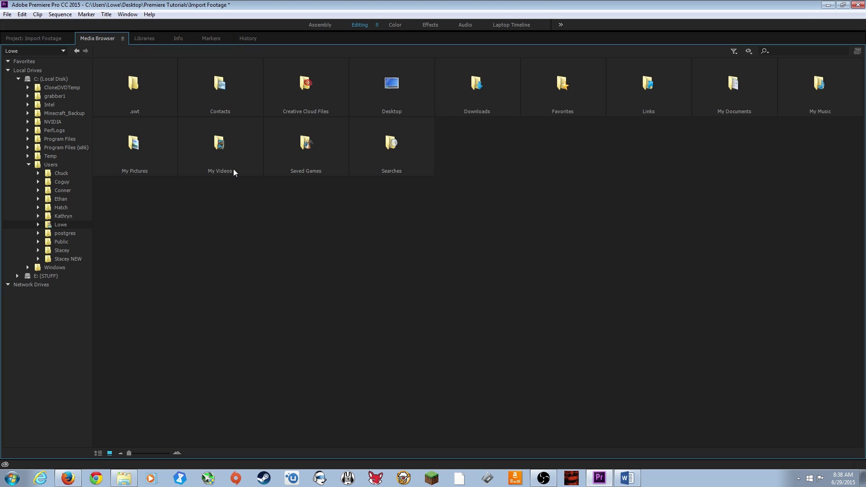
Step: Browse to E: (STUFF) > Belay Specs in the Media Browser and review its subfolders in the folder tree
left_click(45, 277)
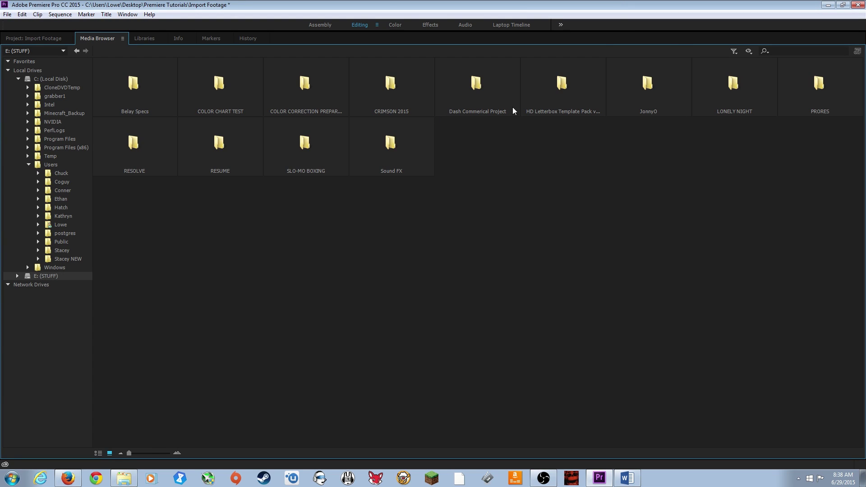
double_click(133, 88)
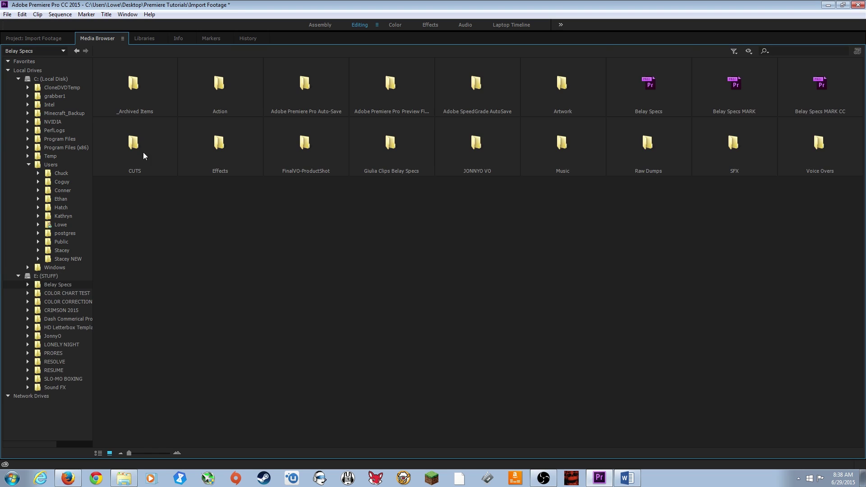
double_click(64, 288)
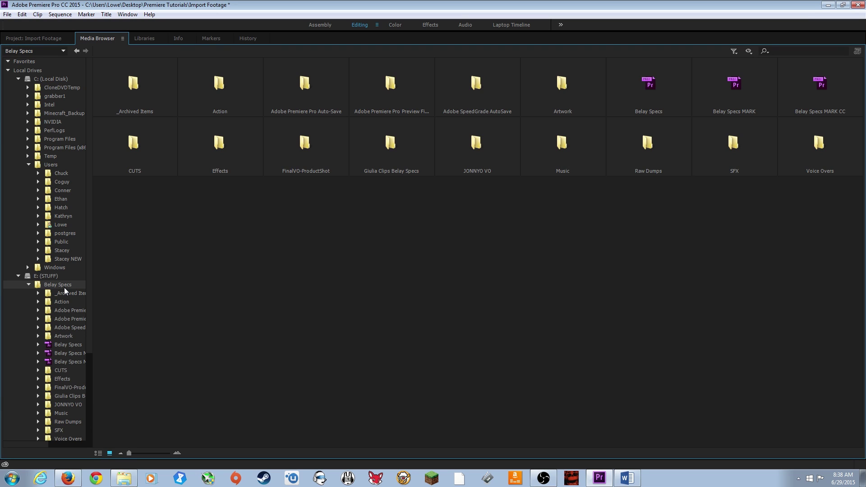
double_click(64, 288)
Step: Step through the neighbouring folders on E: (STUFF) in the tree and show the contents of COLOR CHART TEST
key("Down")
key("Down")
key("Down")
key("Down")
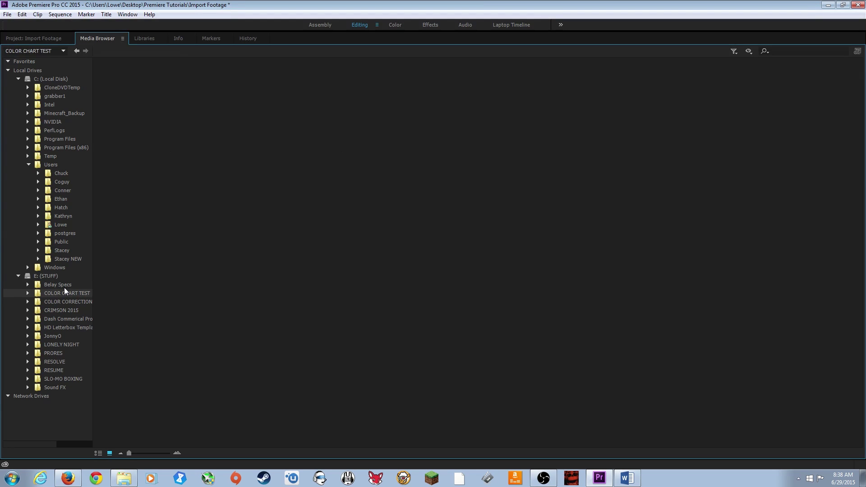
key("Down")
key("Down")
key("Up")
key("Up")
key("Up")
key("Up")
key("Up")
key("Up")
key("Up")
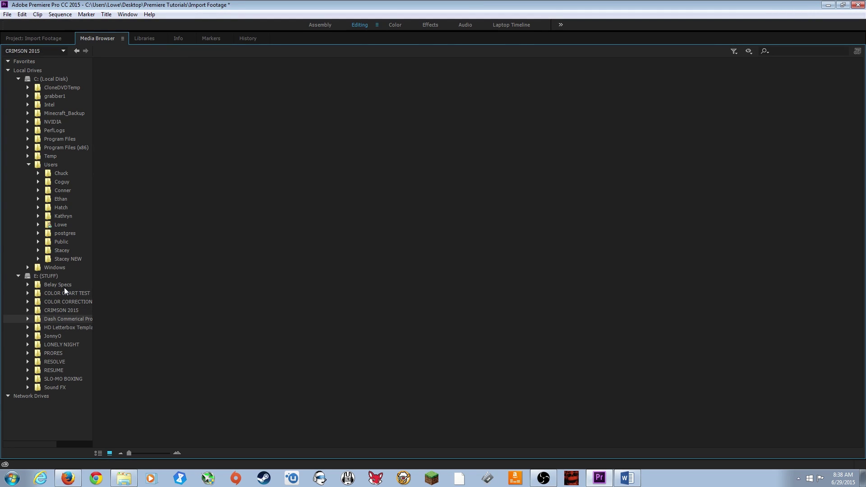
key("Down")
key("Down")
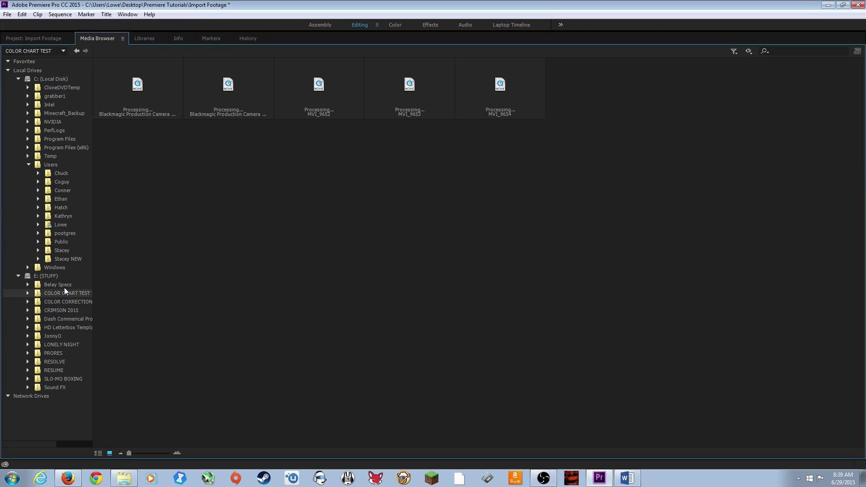
Step: Look through the remaining folders on E: (STUFF), then return to Belay Specs and expand it in the folder tree
key("Down")
key("Down")
key("Down")
key("Down")
key("Down")
key("Down")
left_click(69, 284)
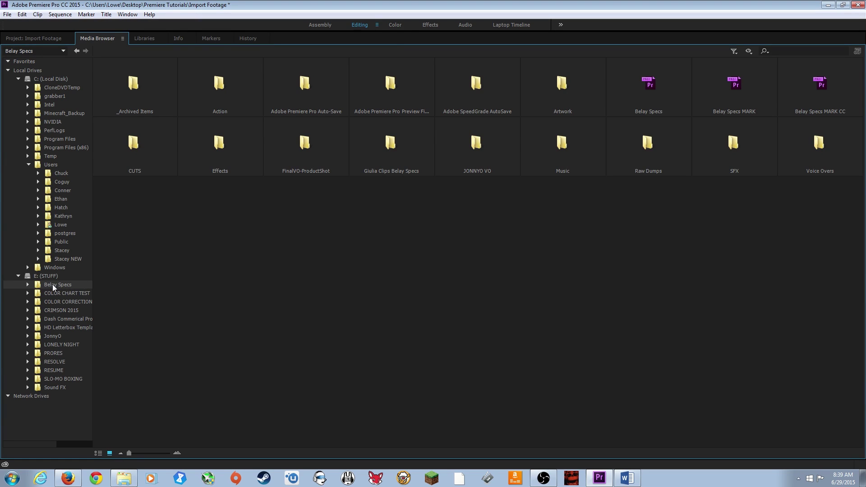
double_click(81, 284)
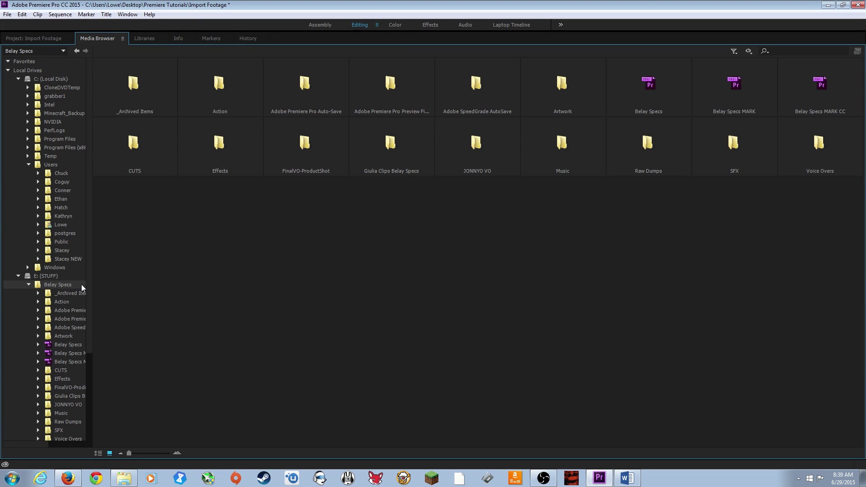
Step: Step through the subfolders of Belay Specs in the tree and show the contents of Raw Dumps
key("Down")
key("Down")
key("Down")
key("Down")
key("Down")
key("Down")
key("Down")
key("Down")
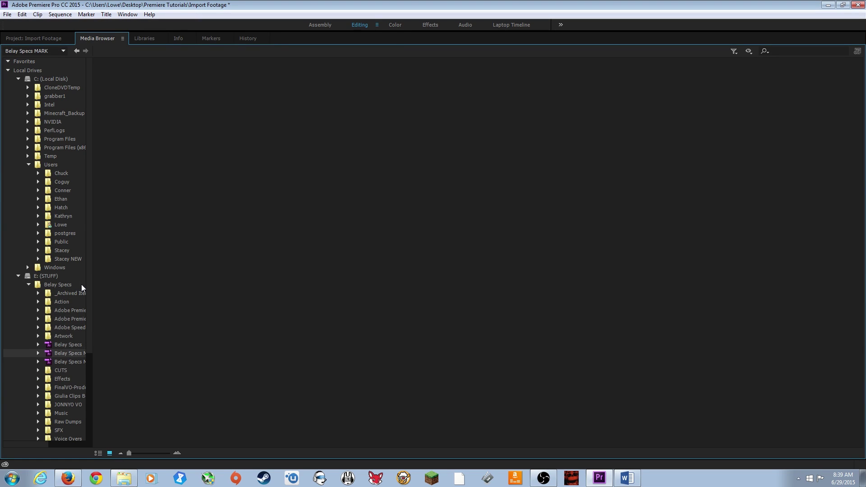
key("Down")
key("Down")
key("Down")
key("Down")
key("Down")
key("Down")
key("Down")
key("Down")
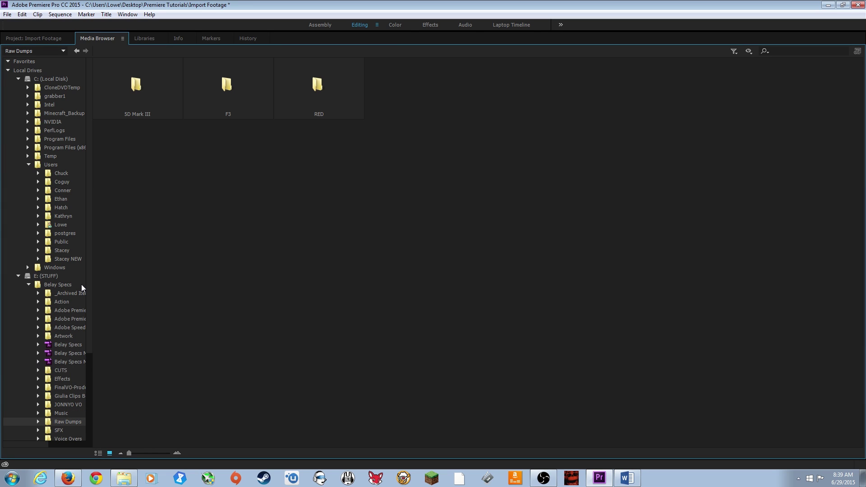
Step: Expand Raw Dumps > RED, show the clips in A004_0415CF.RDM, and widen the folder tree so full names fit
key("Right")
key("Down")
key("Down")
key("Down")
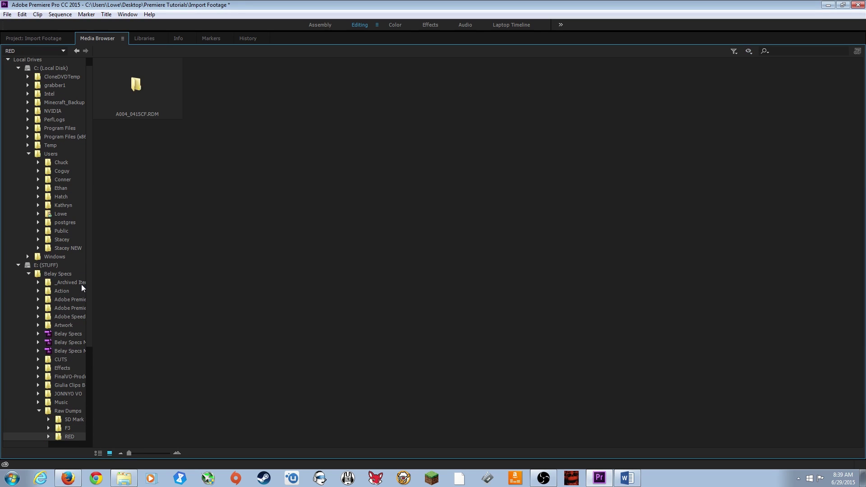
key("Right")
key("Down")
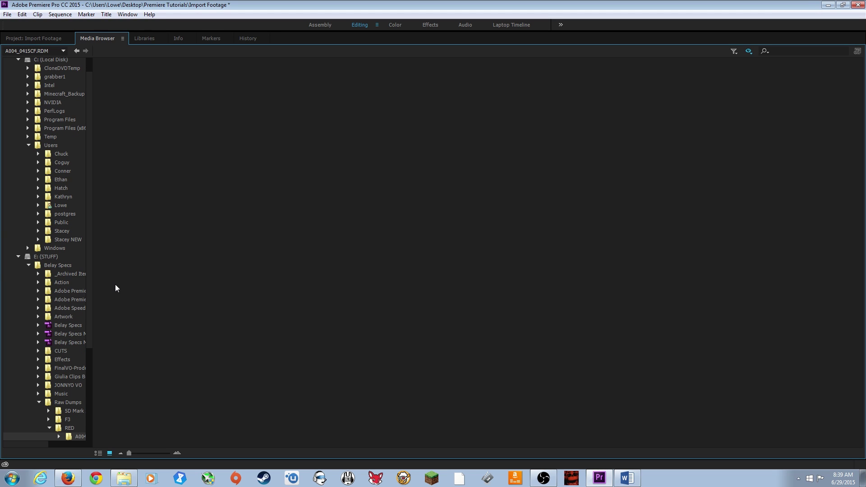
left_click_drag(94, 292, 155, 294)
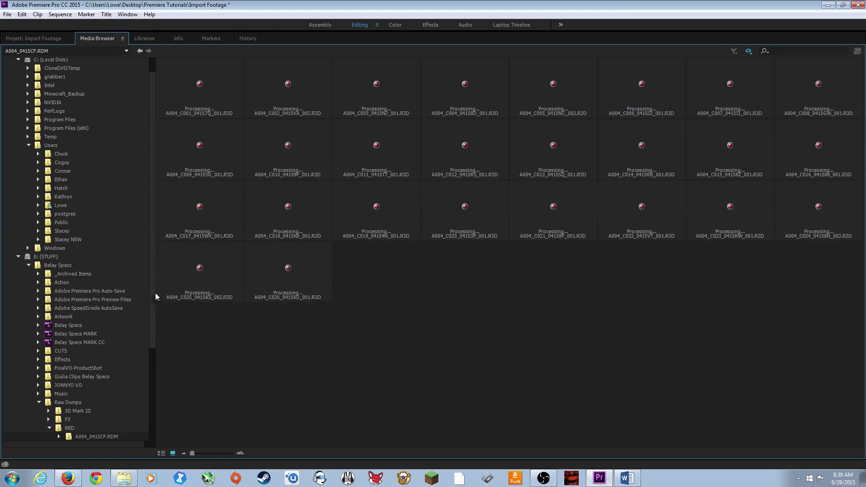
left_click_drag(153, 335, 159, 372)
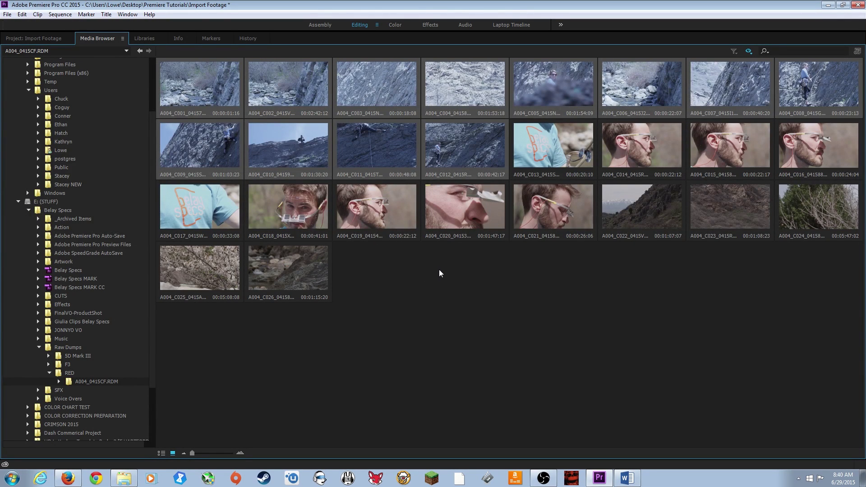
Step: Import all the A004_0415CF.RDM clips into the project root, then delete them from the project
right_click(224, 80)
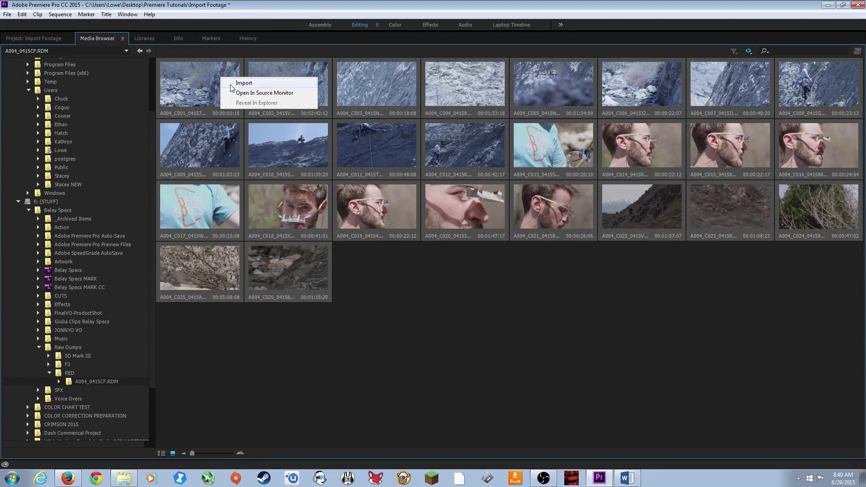
left_click(244, 83)
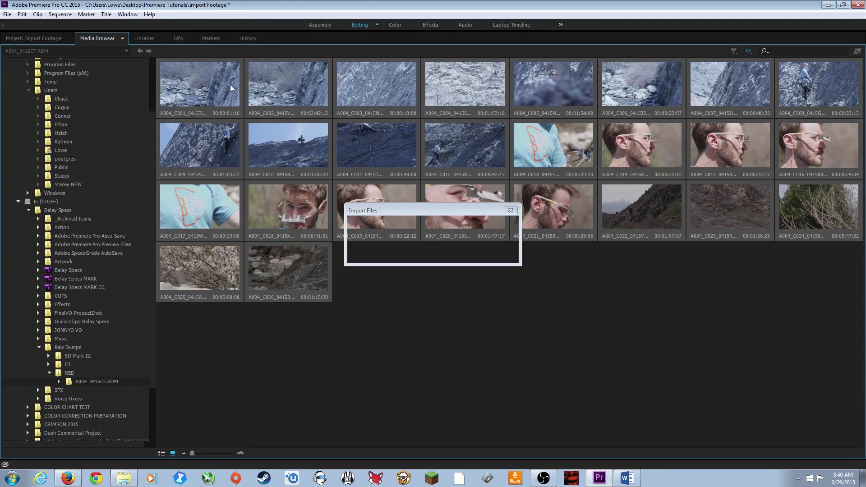
left_click(32, 39)
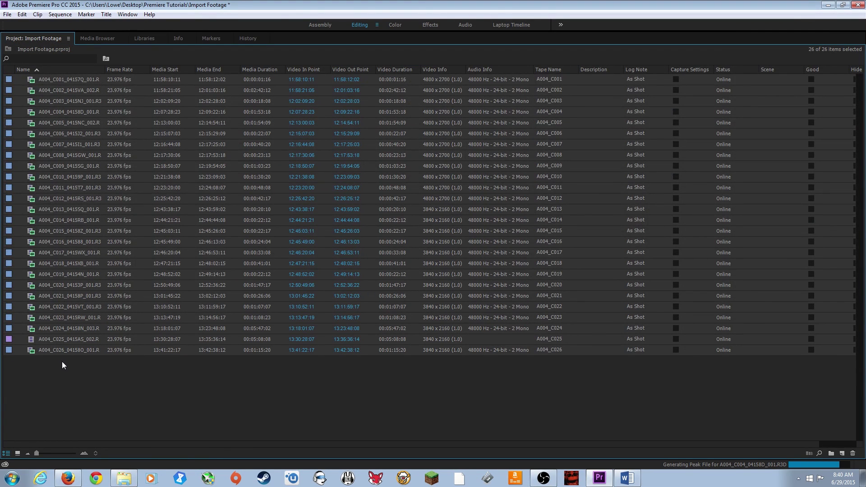
key("Delete")
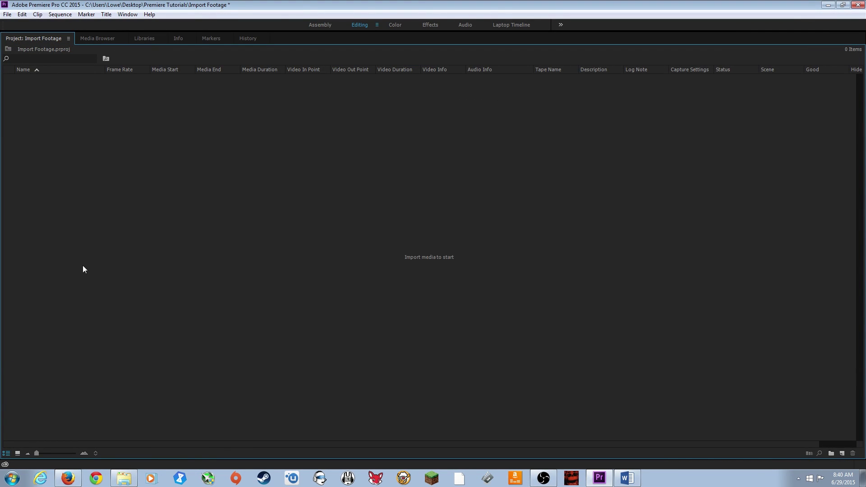
Step: Create a new bin in the project and name it RED FOOTAGE
left_click(832, 454)
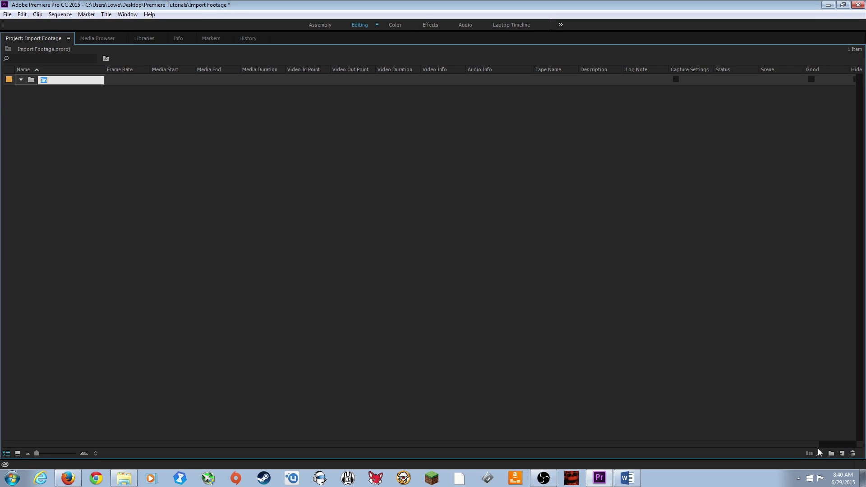
left_click(21, 80)
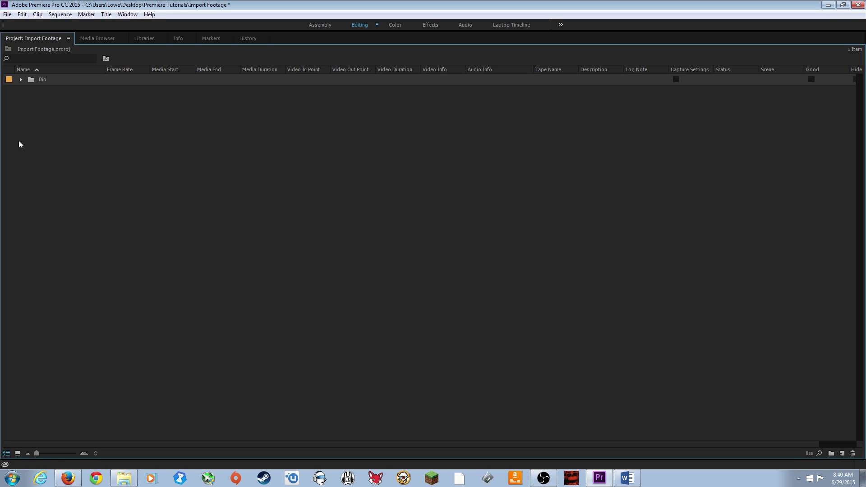
left_click(39, 80)
left_click(48, 88)
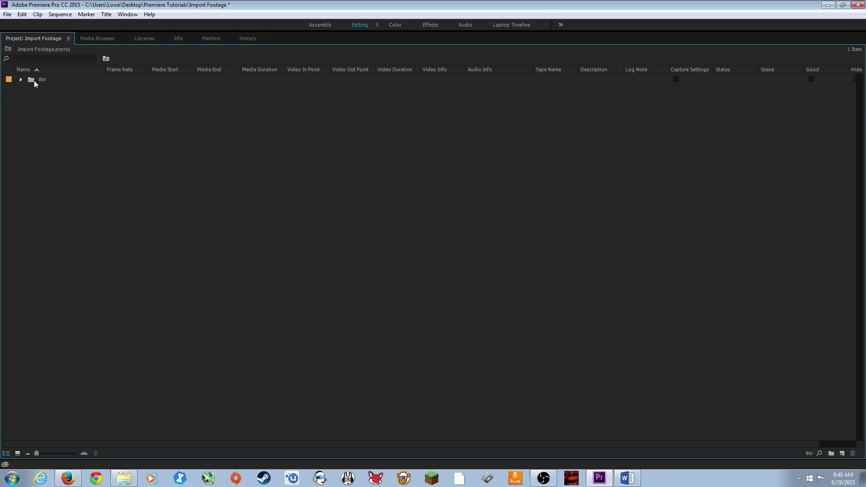
left_click(35, 80)
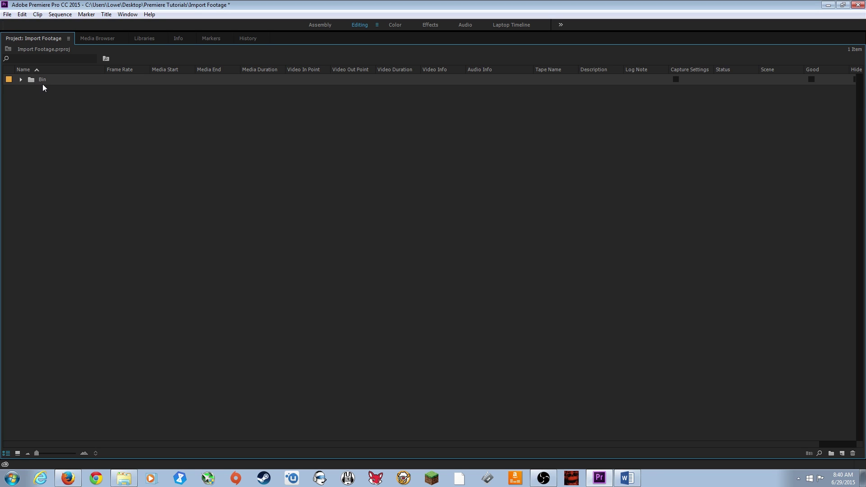
left_click(43, 84)
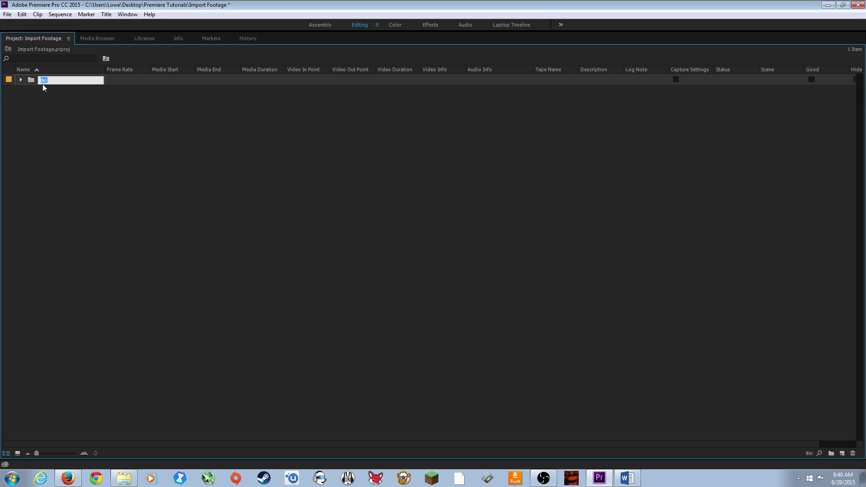
type("RED FOT")
type("AGE")
key("Tab")
left_click(75, 145)
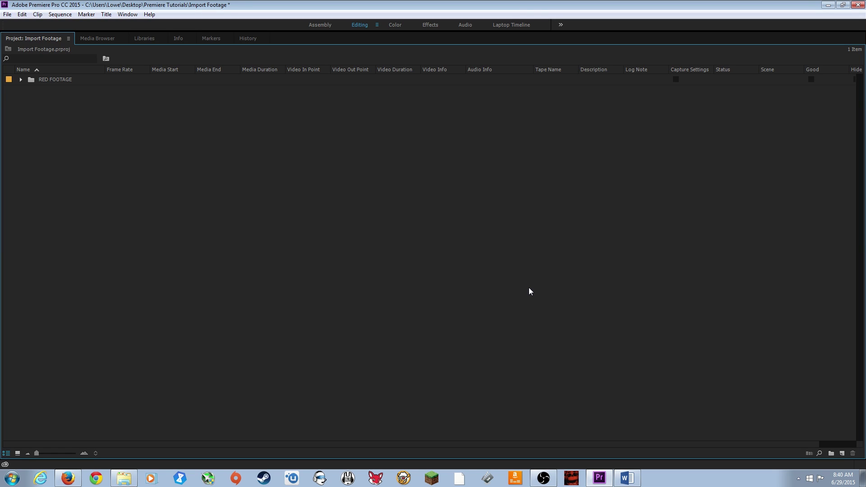
Step: Create a second bin at the project root and name it DSLR FOOTAGE
key("ctrl+b")
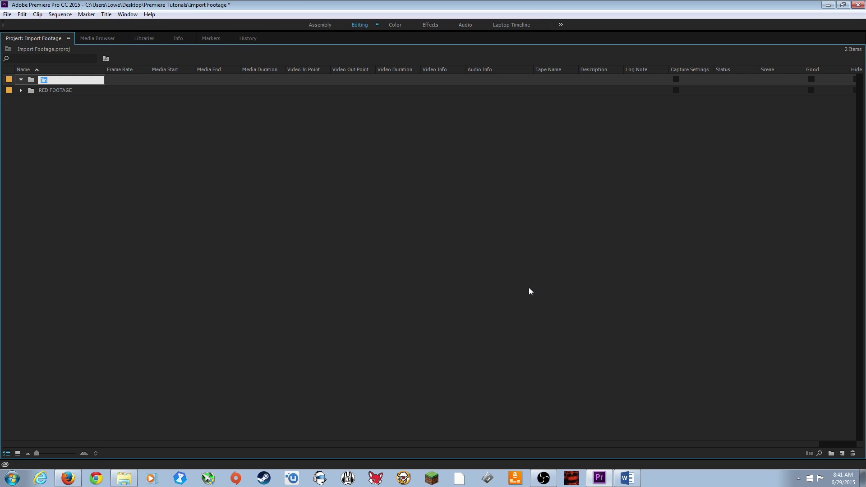
type("DSLR FOOTAGE")
key("Tab")
left_click(365, 205)
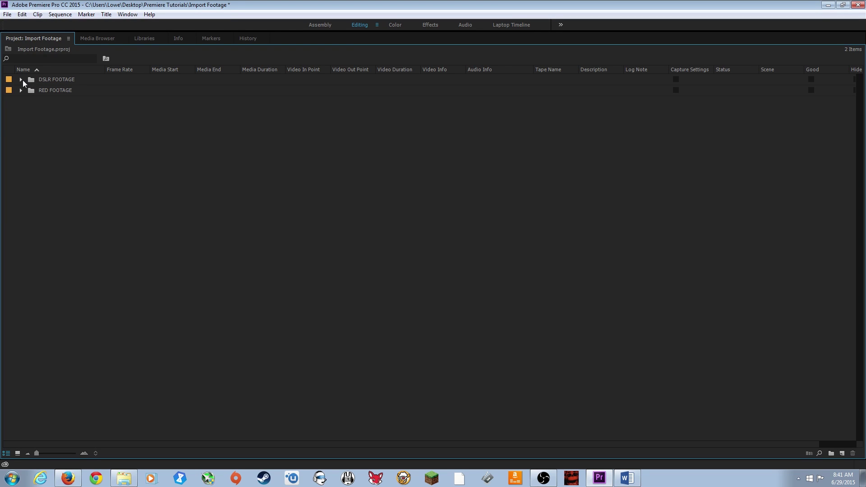
Step: Import all the A004_0415CF.RDM clips into the RED FOOTAGE bin, then expand the bin to check them and collapse it
left_click(52, 91)
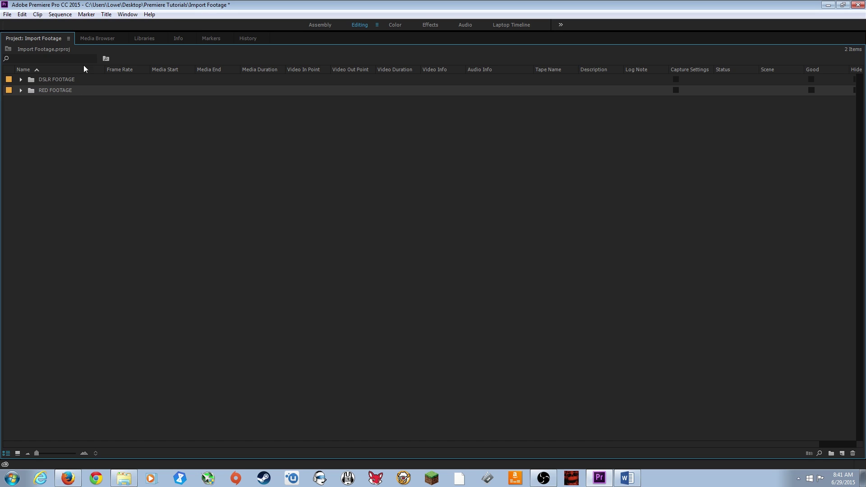
left_click(93, 39)
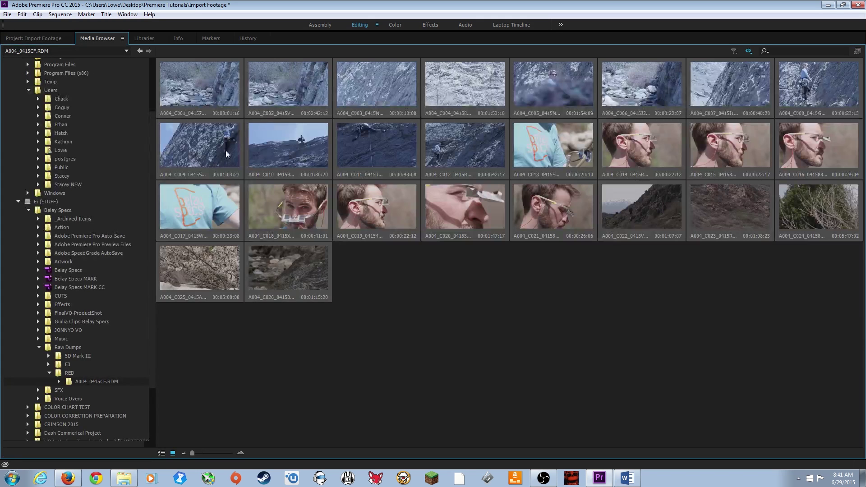
left_click(40, 40)
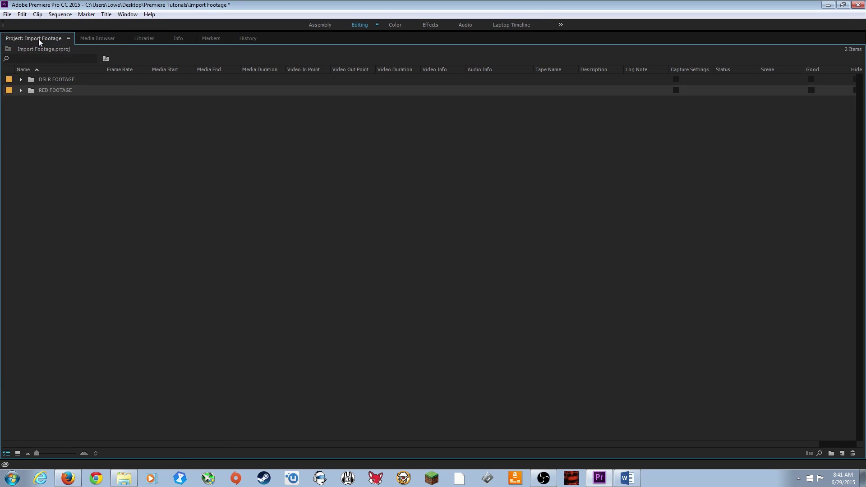
left_click(96, 39)
right_click(279, 137)
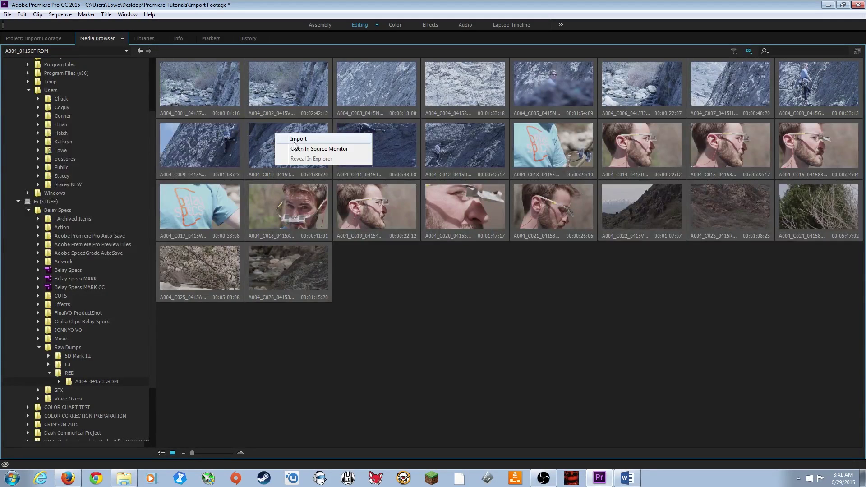
left_click(293, 140)
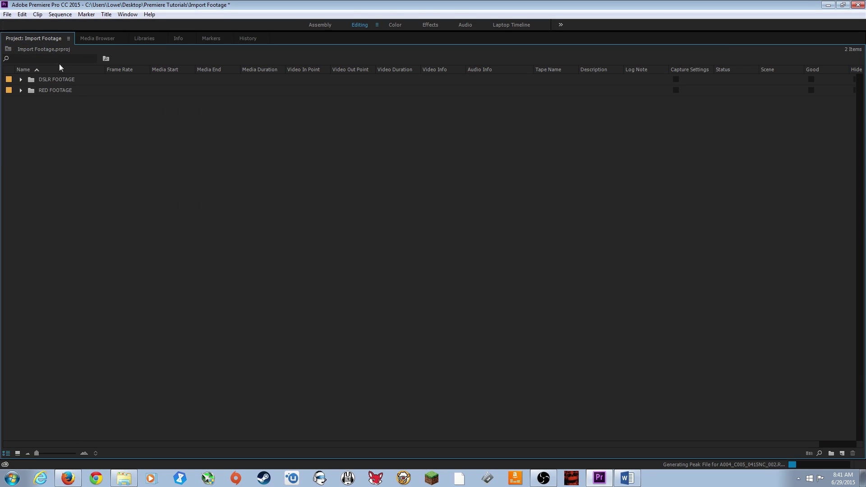
left_click(21, 90)
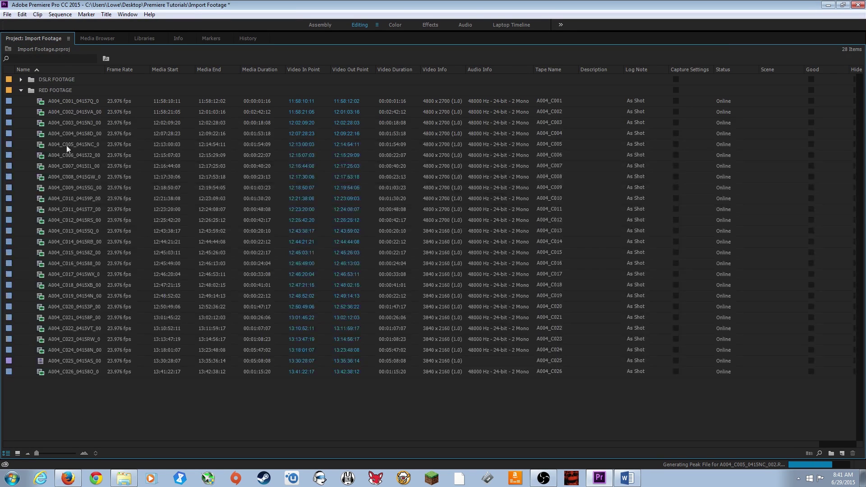
left_click(20, 90)
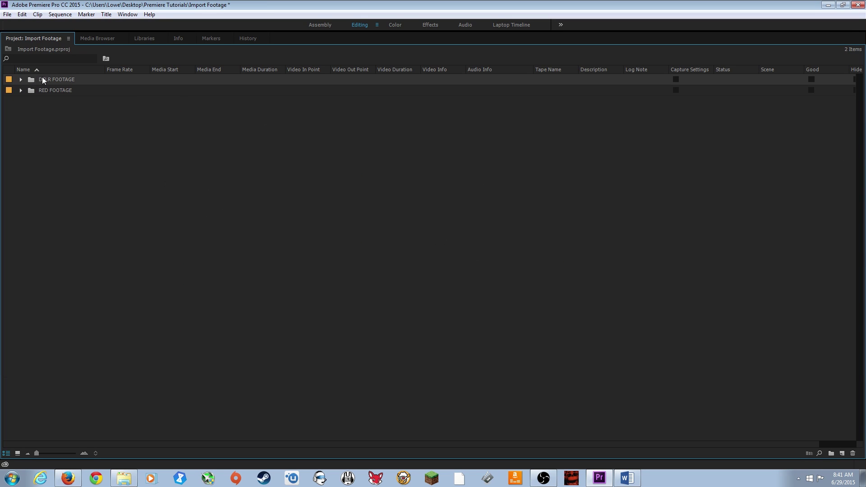
Step: Browse to Raw Dumps > 5D Mark III > DCIM > 100EOS5D in the Media Browser
left_click(100, 36)
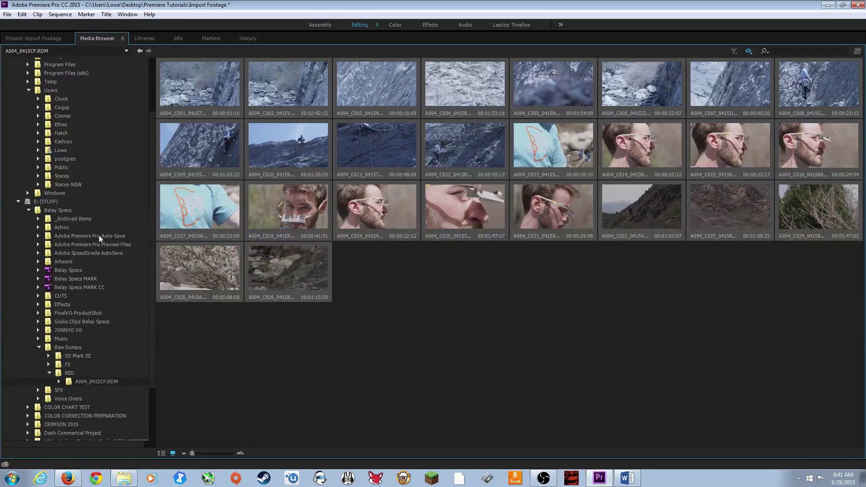
left_click(71, 356)
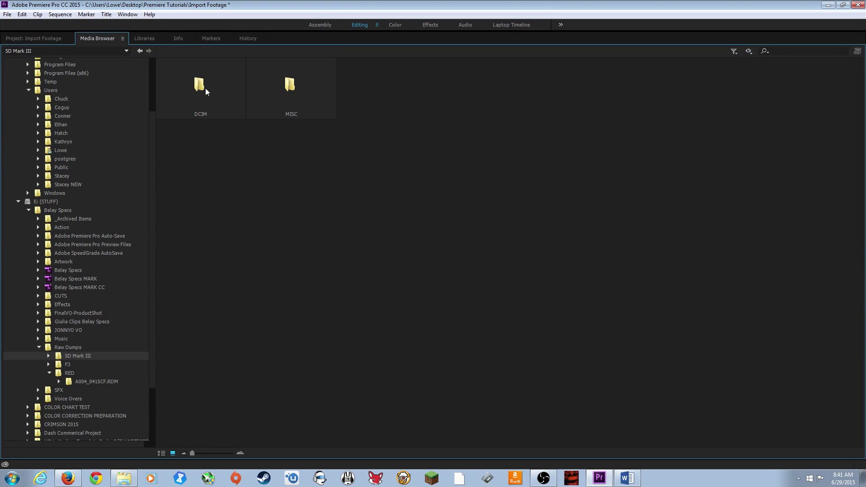
double_click(210, 84)
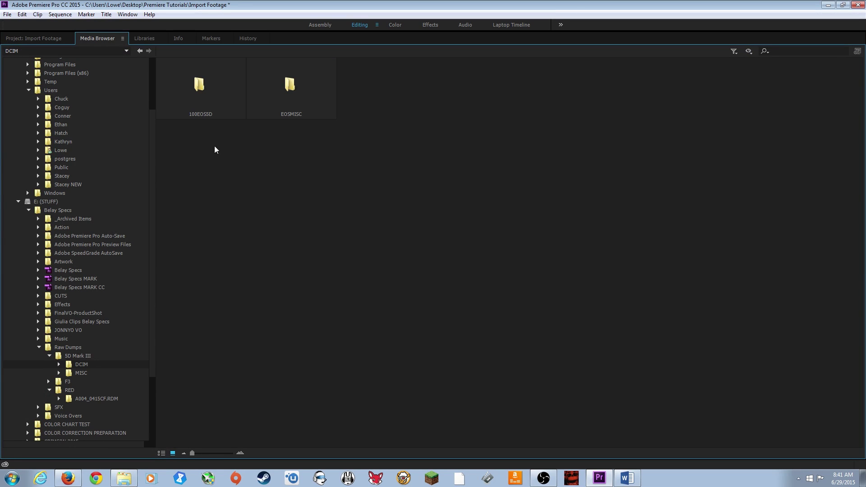
double_click(195, 83)
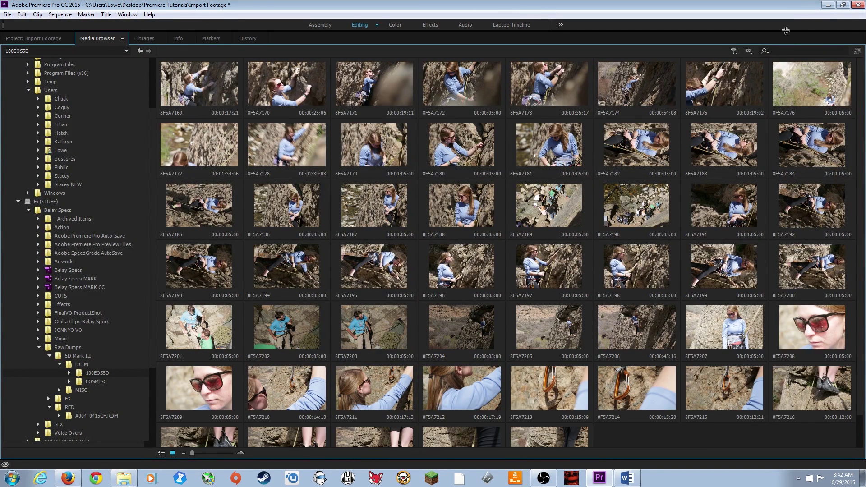
Step: Filter the 100EOS5D contents to JPEG files only, then change the file type filter to show the video clips as well
left_click(735, 50)
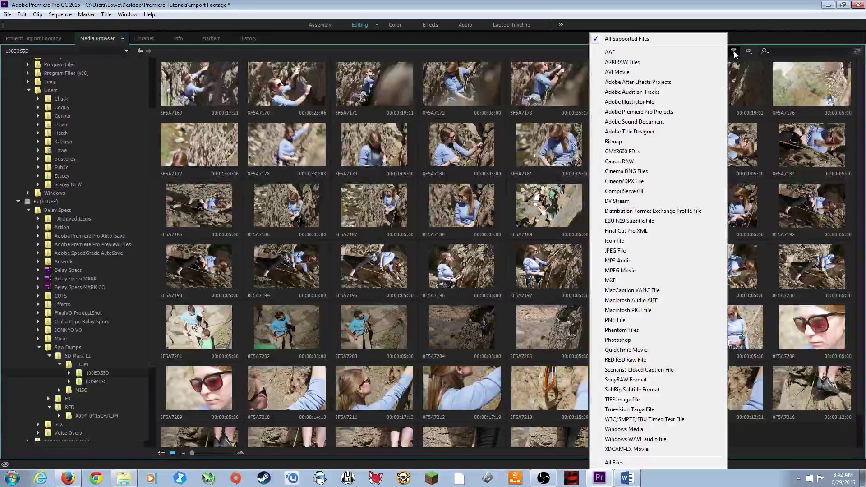
left_click(629, 251)
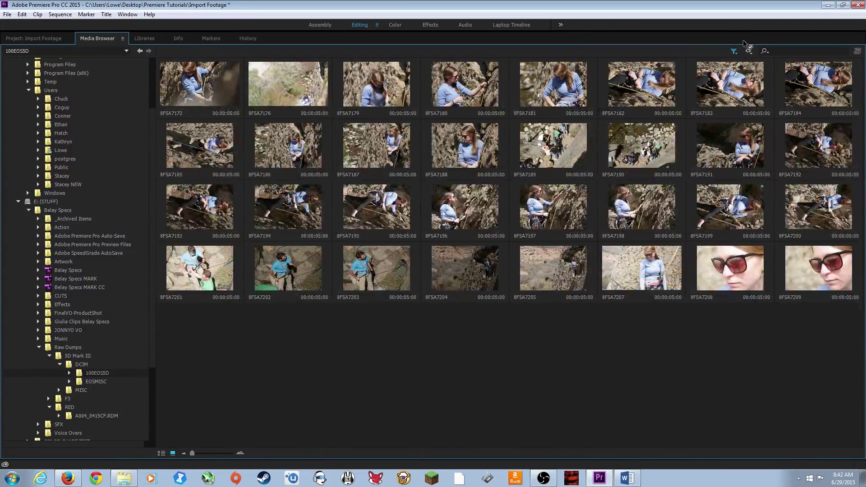
left_click(734, 51)
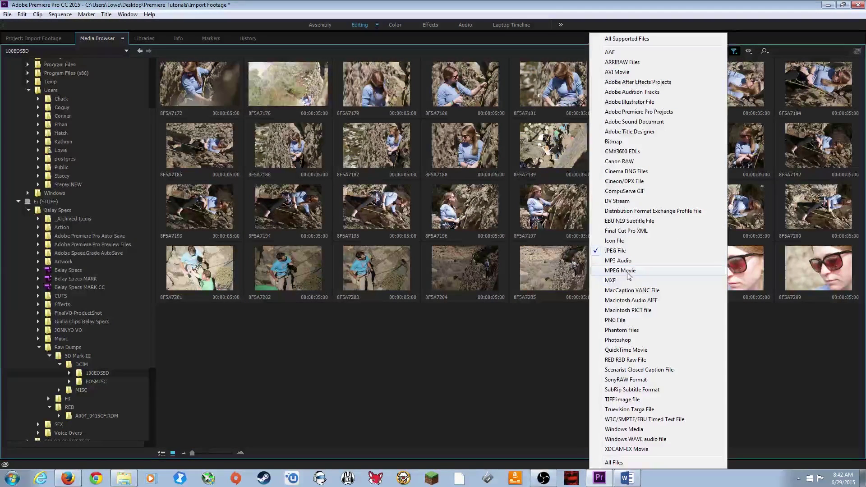
left_click(625, 251)
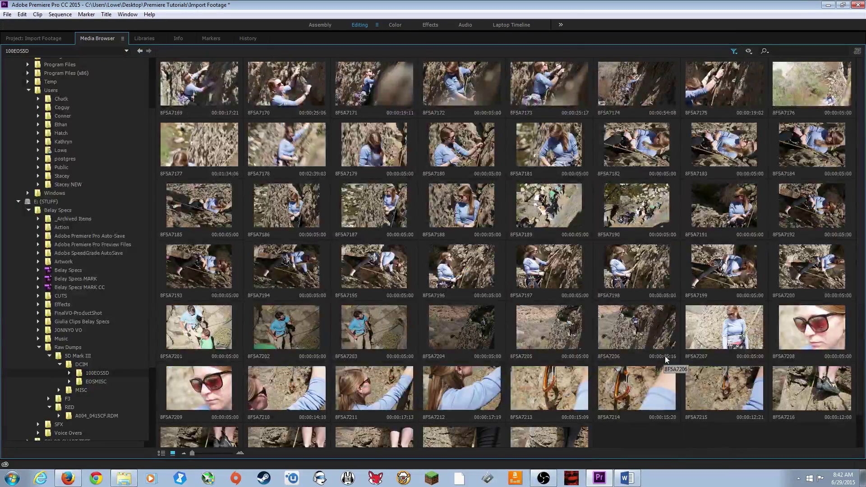
scroll(666, 357, "down", 1)
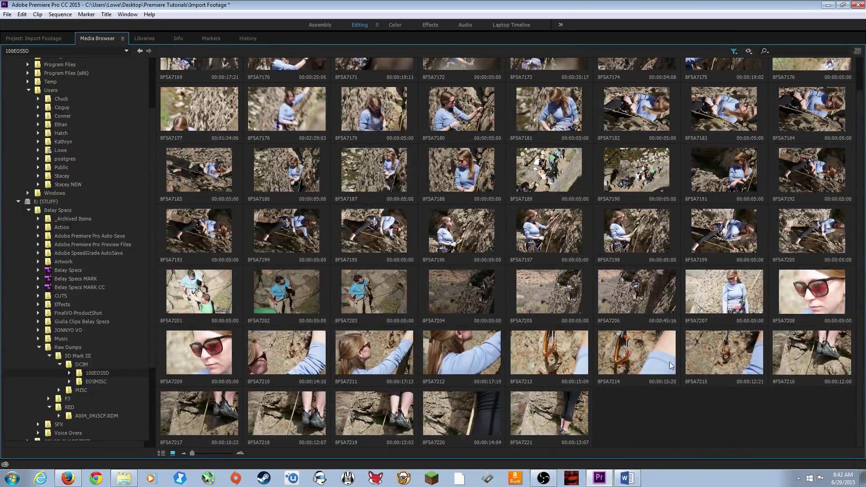
left_click(713, 177)
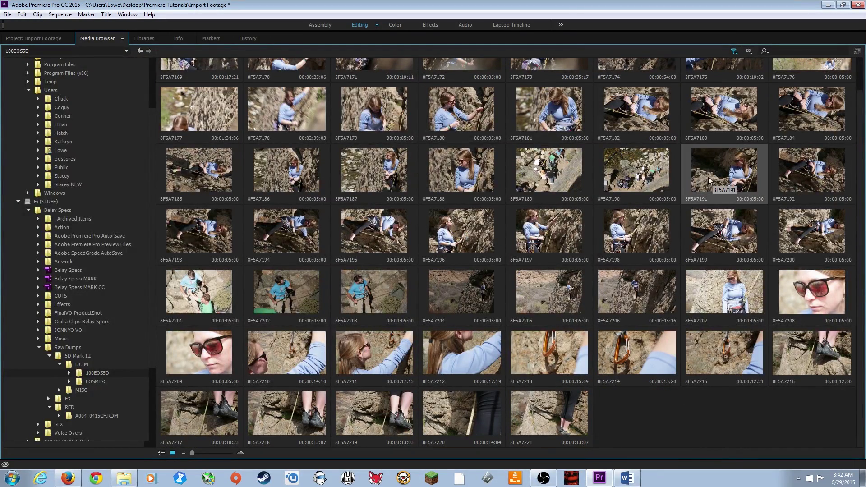
left_click(683, 410)
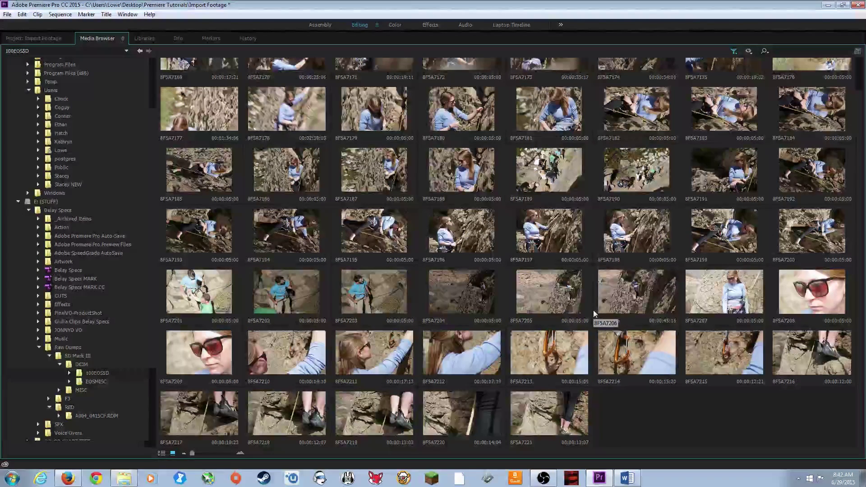
key("ctrl+a")
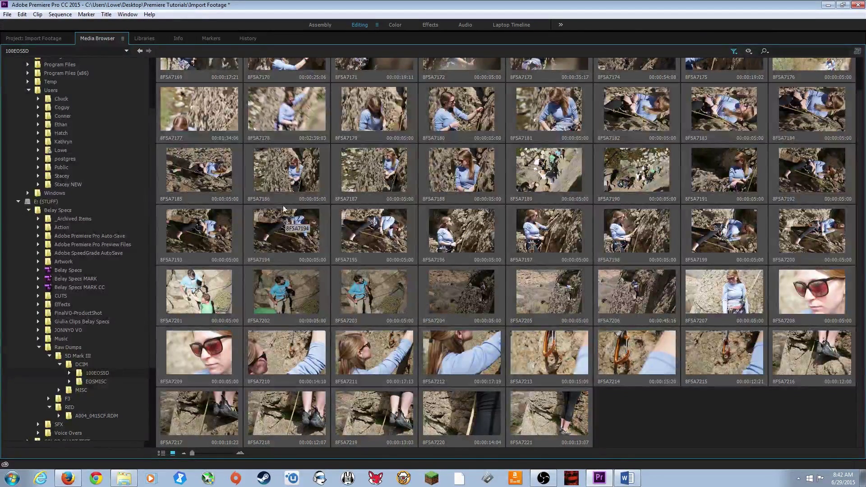
left_click(58, 38)
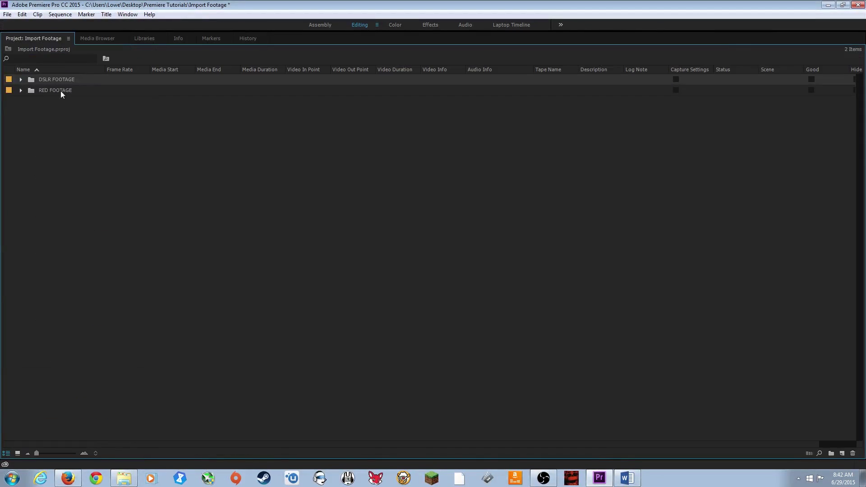
left_click(97, 36)
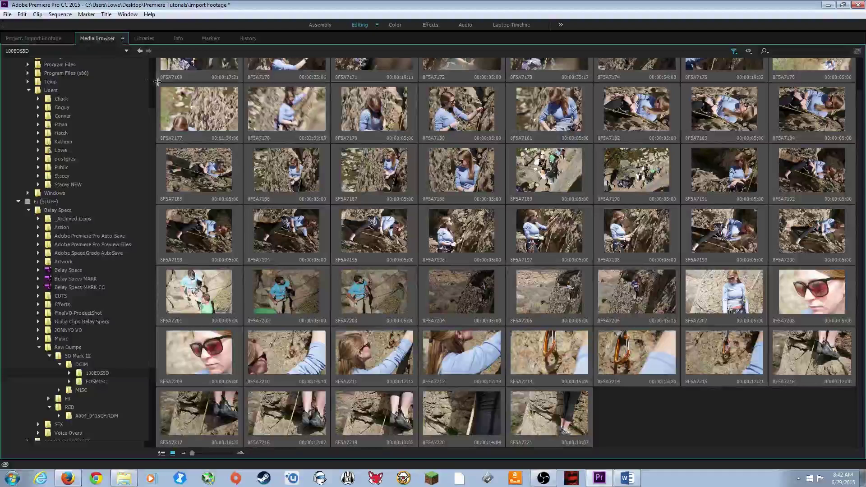
left_click(23, 35)
left_click(81, 40)
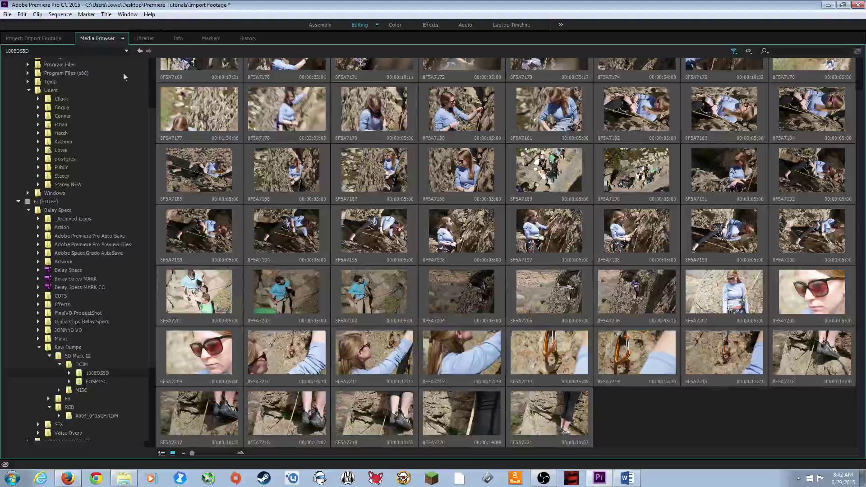
right_click(288, 230)
left_click(311, 235)
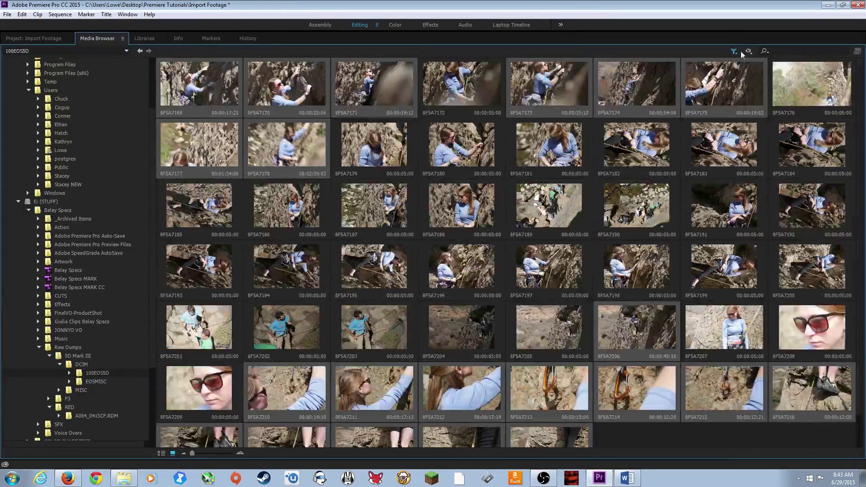
Step: Remove JPEG File from the file type filter, then import all the remaining 100EOS5D video clips into the project
left_click(736, 52)
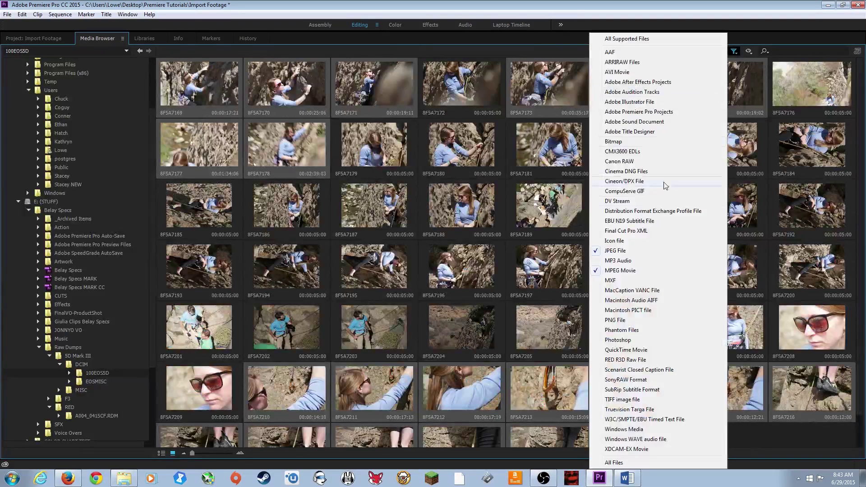
left_click(625, 251)
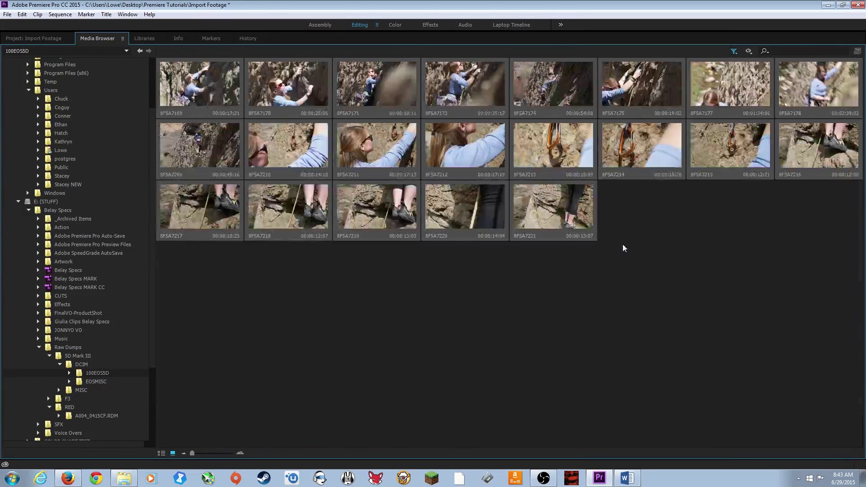
left_click(711, 251)
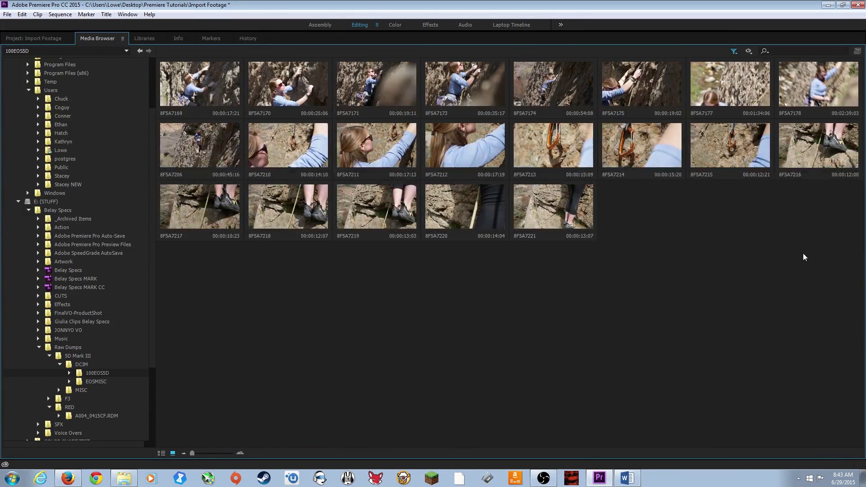
key("ctrl+a")
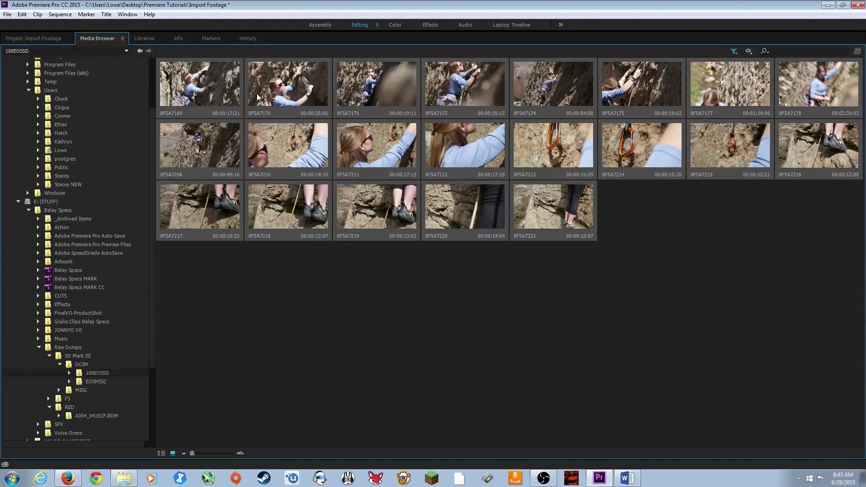
right_click(230, 88)
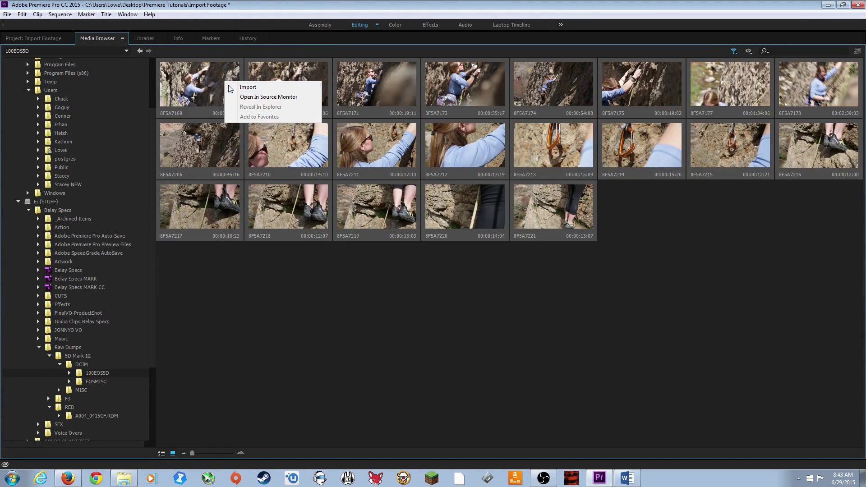
left_click(241, 86)
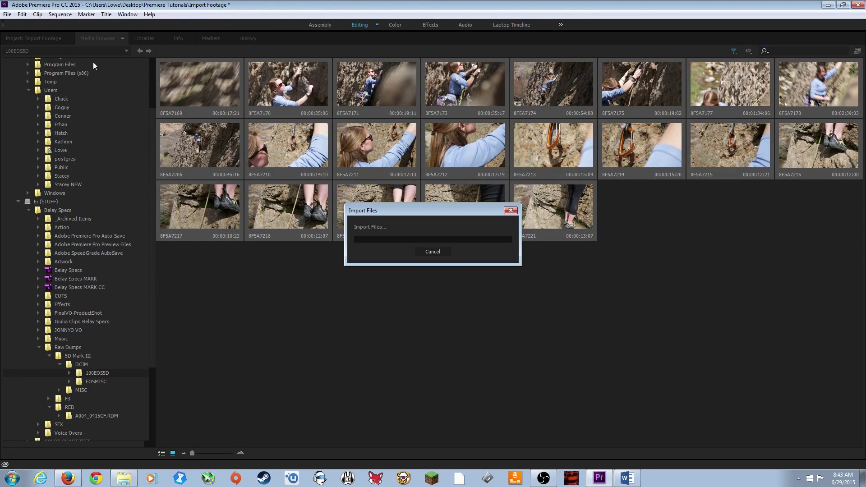
left_click(53, 40)
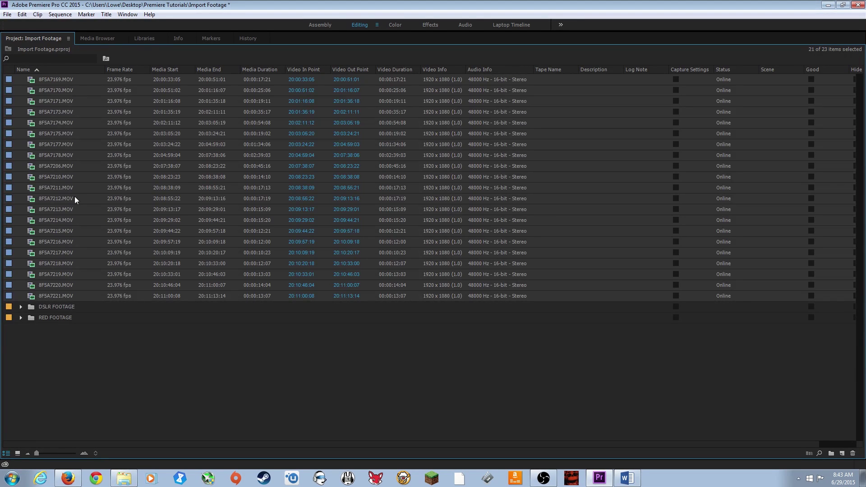
Step: Undo the import of the DSLR video clips at the project root
left_click(69, 310)
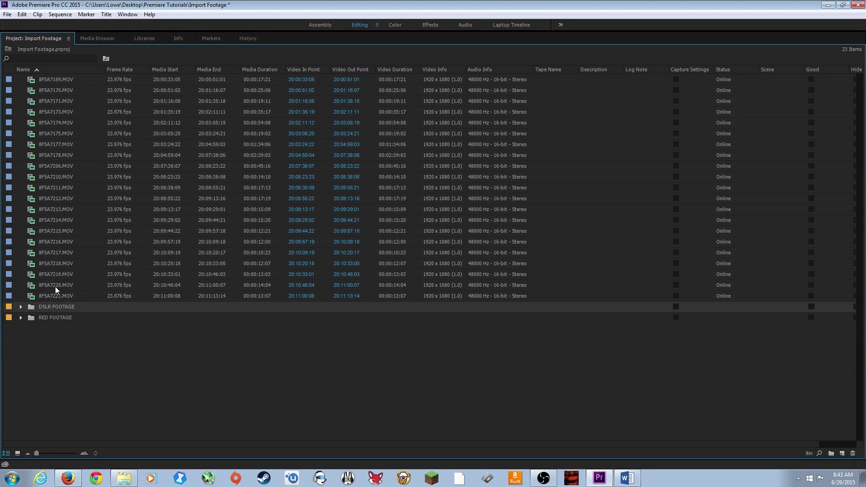
key("ctrl+z")
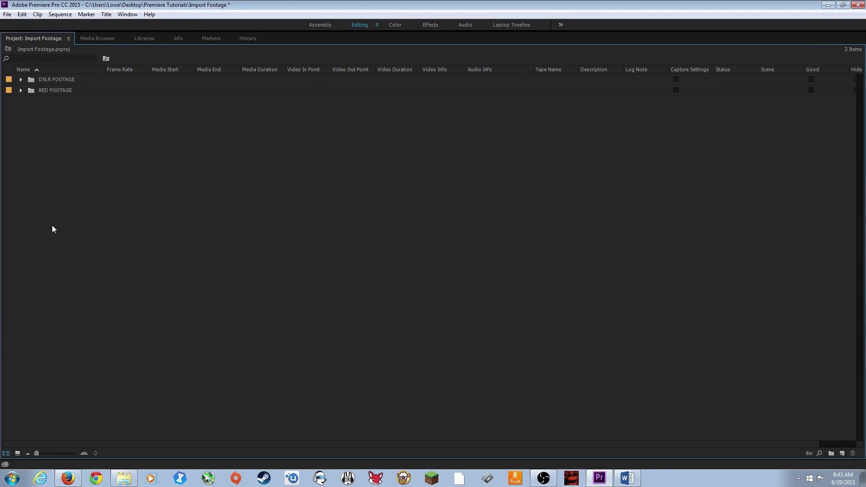
left_click(50, 80)
left_click(56, 96)
Step: Restore the imported MOV clips and move them all into the DSLR FOOTAGE bin, checking its contents and collapsing it
key("ctrl+shift+z")
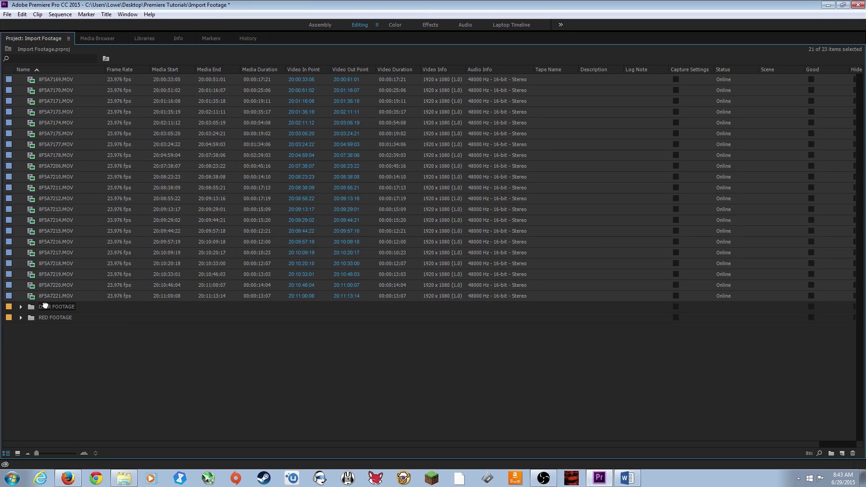
key("ctrl+z")
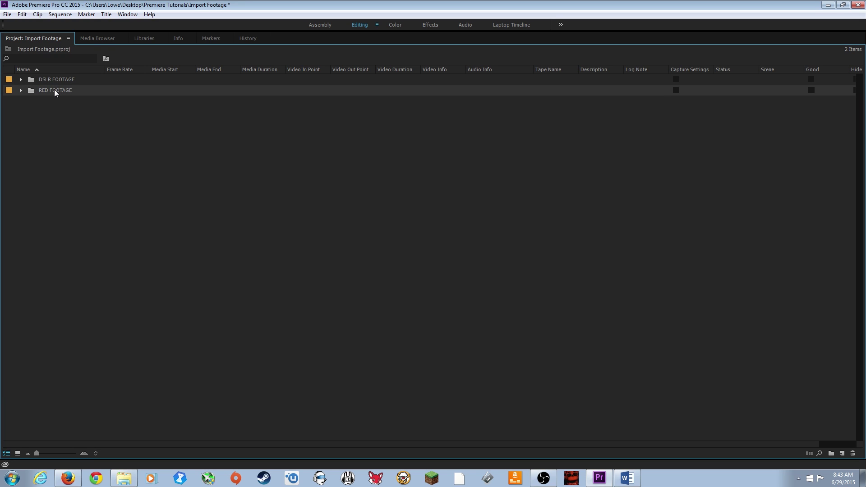
left_click(21, 80)
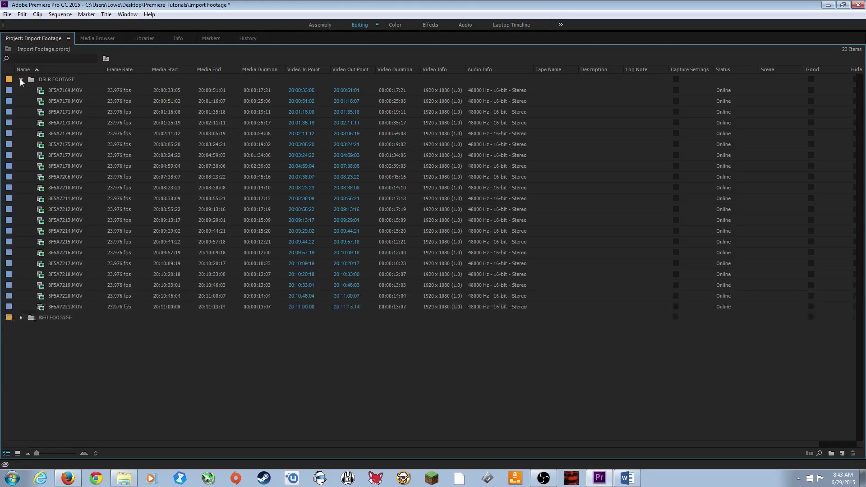
left_click(20, 79)
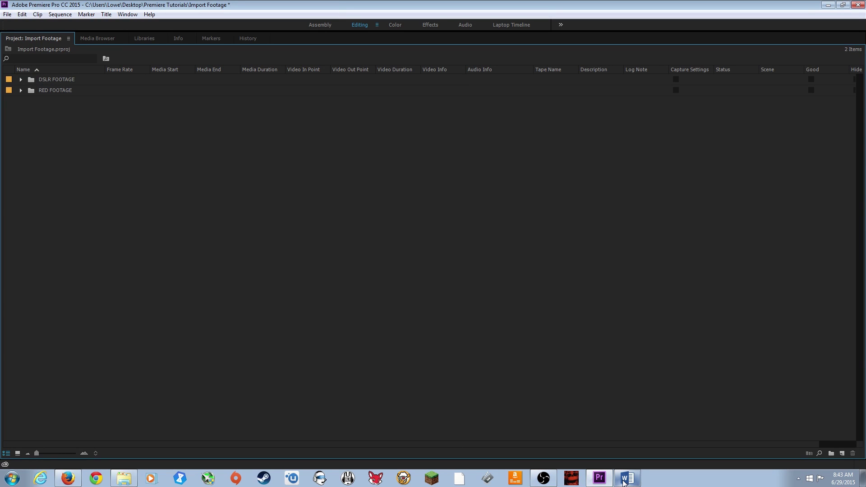
Step: Create a third bin at the project root and name it F3
key("ctrl+b")
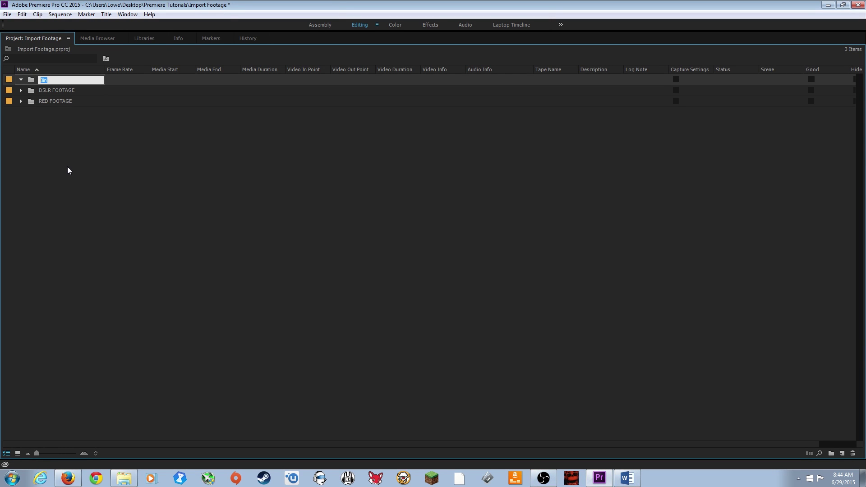
type("F3")
key("Tab")
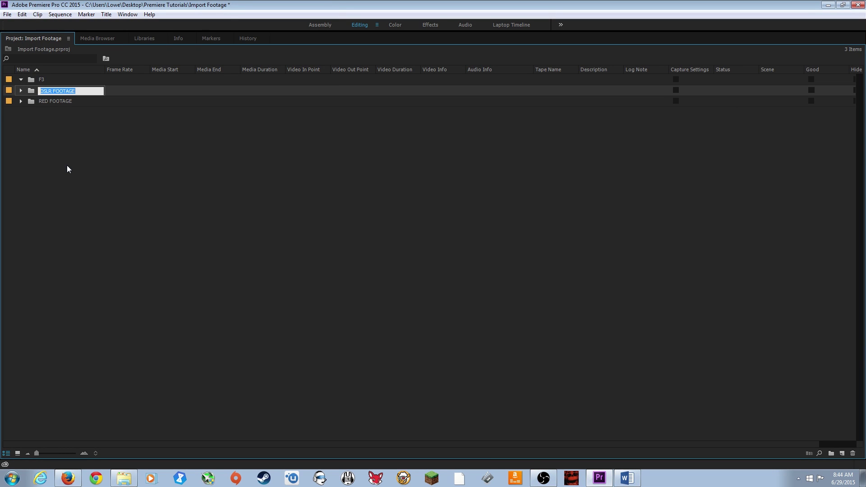
left_click(67, 166)
Step: Import all the clips from the Raw Dumps > F3 folder into the F3 bin
left_click(39, 79)
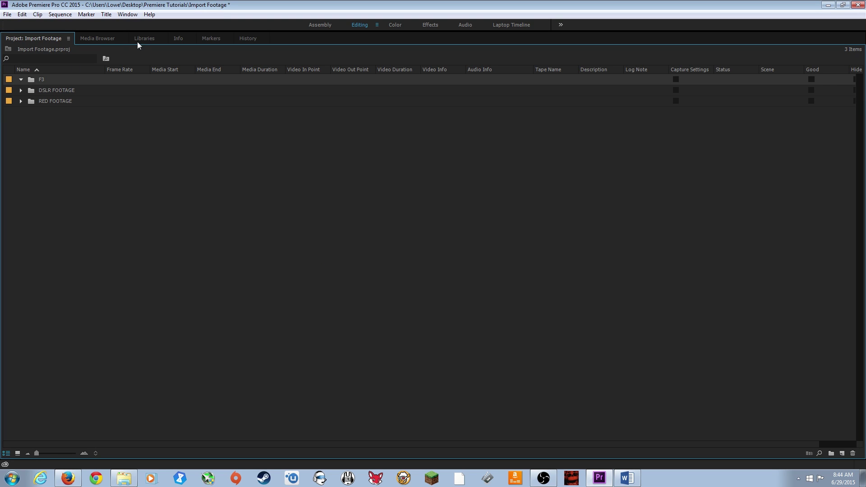
left_click(104, 40)
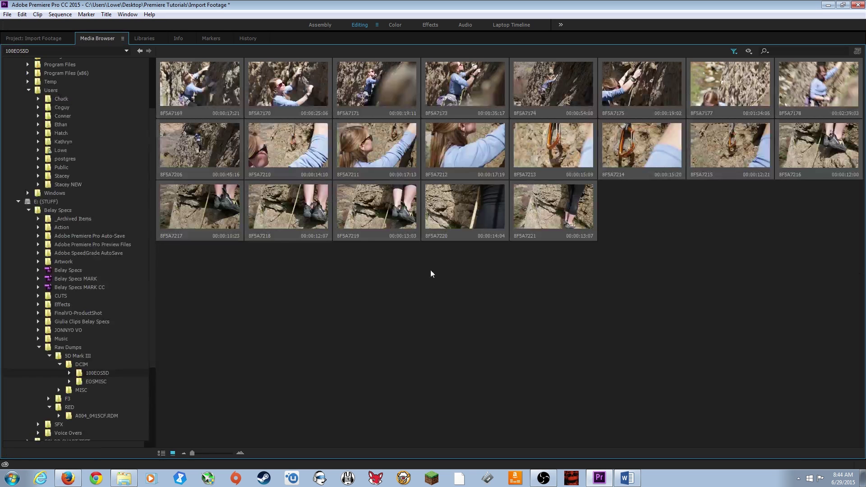
left_click(69, 398)
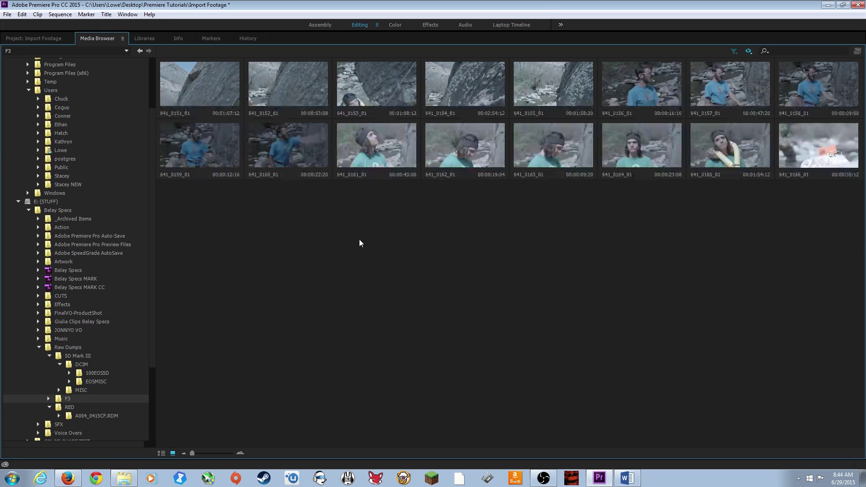
right_click(207, 93)
left_click(213, 90)
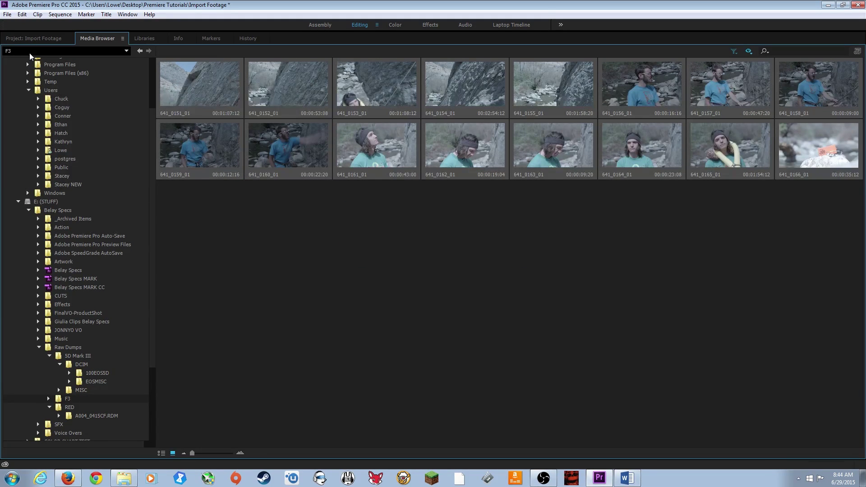
left_click(37, 39)
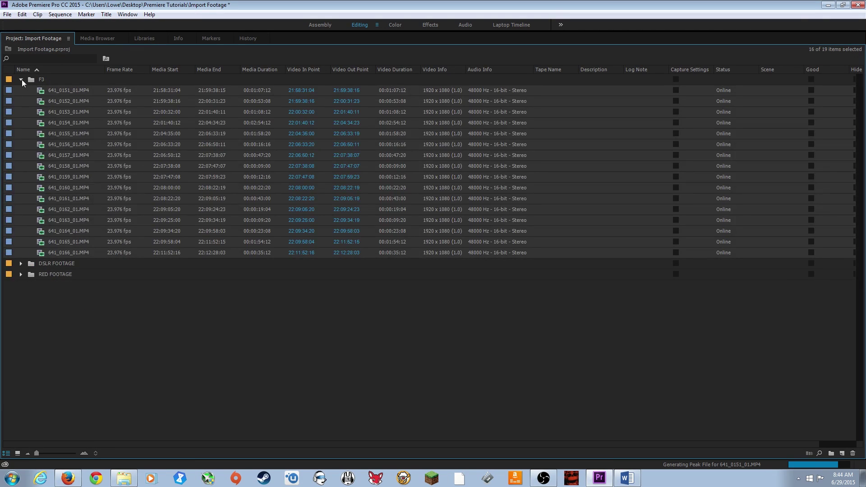
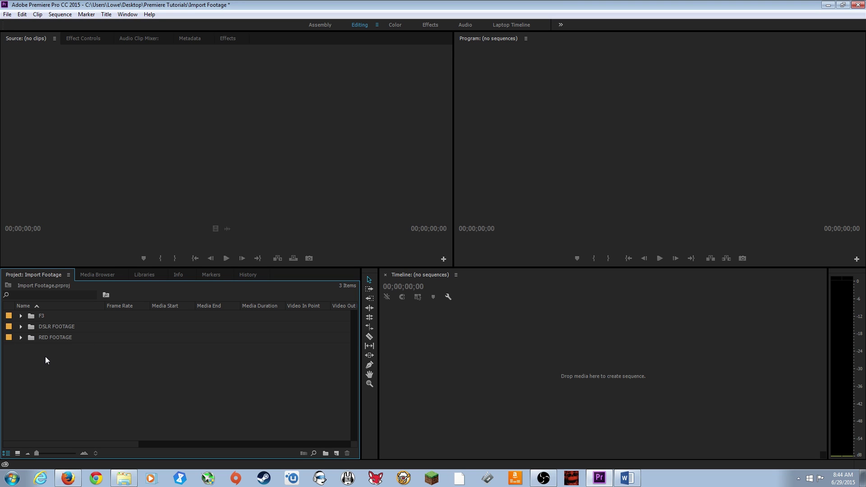
Step: Maximize the Project panel and expand the F3 bin, then view its clips in a separate bin window and close that window
key("grave")
left_click(20, 80)
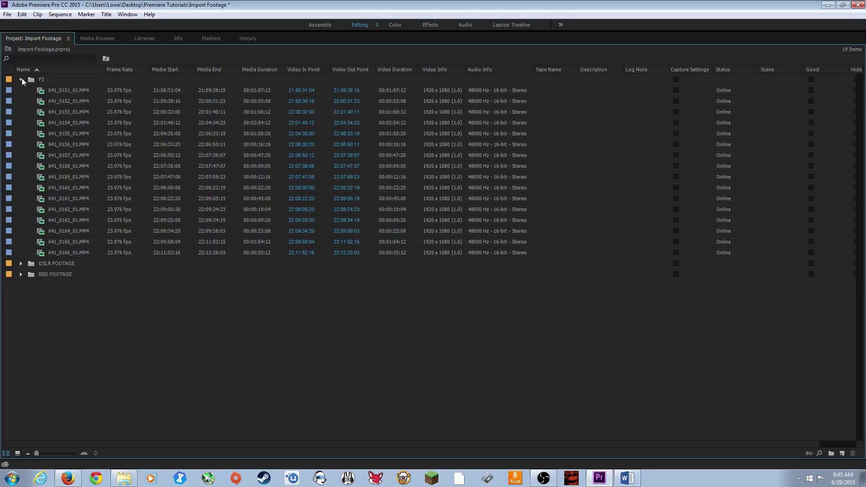
left_click(19, 79)
left_click(19, 79)
double_click(31, 80)
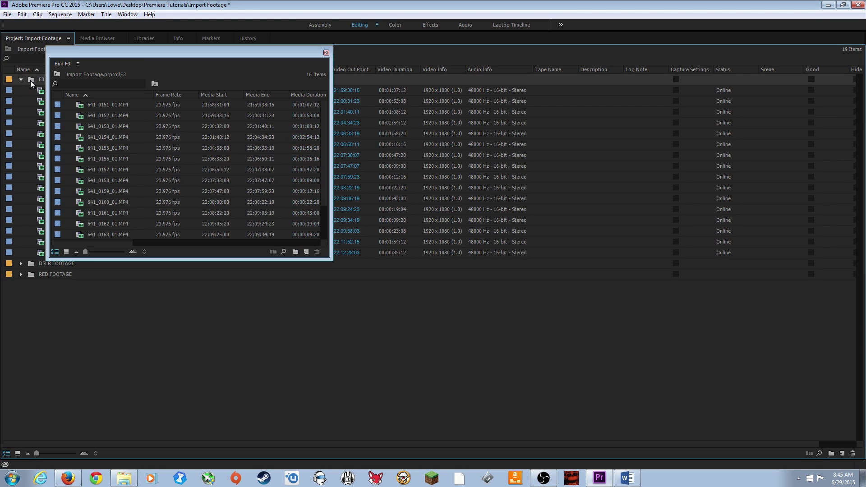
left_click(327, 52)
Step: Open the RED FOOTAGE bin in its own window, enlarge the window and show the clips as thumbnails
double_click(50, 274)
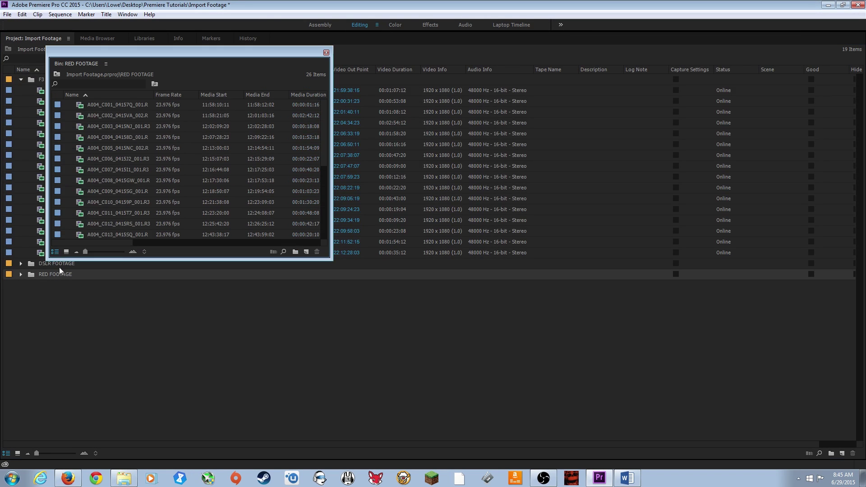
left_click_drag(156, 55, 236, 46)
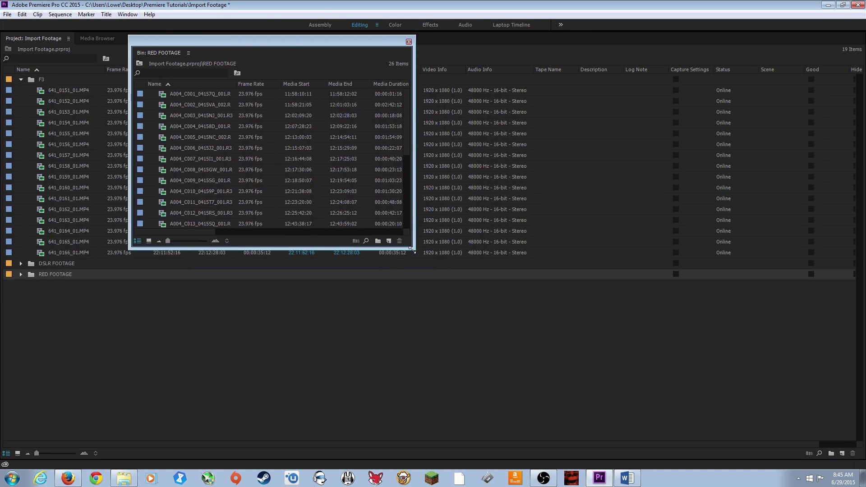
left_click_drag(412, 248, 647, 413)
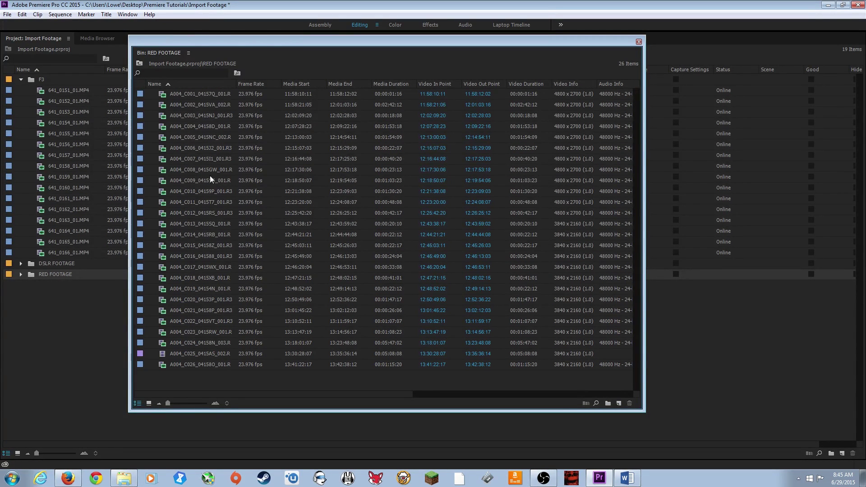
left_click(149, 403)
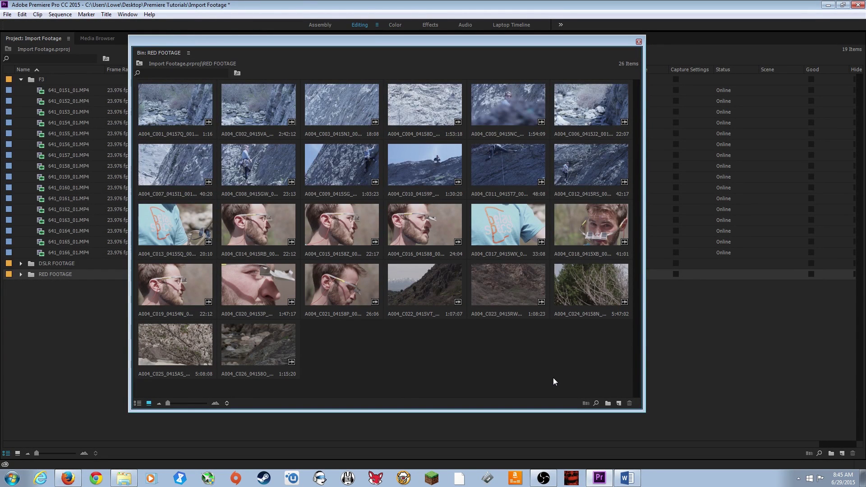
Step: Create two sub-bins named MOUNTAINS and GLASSES inside the RED FOOTAGE bin
key("ctrl+b")
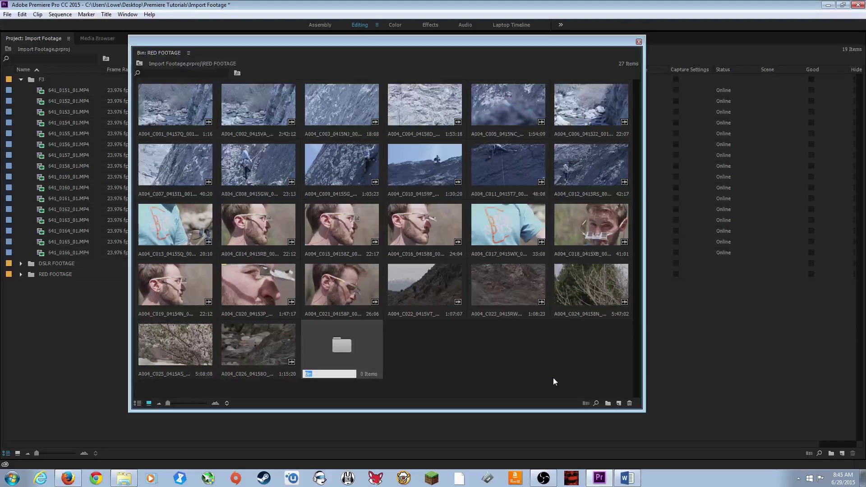
type("MOUNTAINS")
key("Tab")
left_click(413, 356)
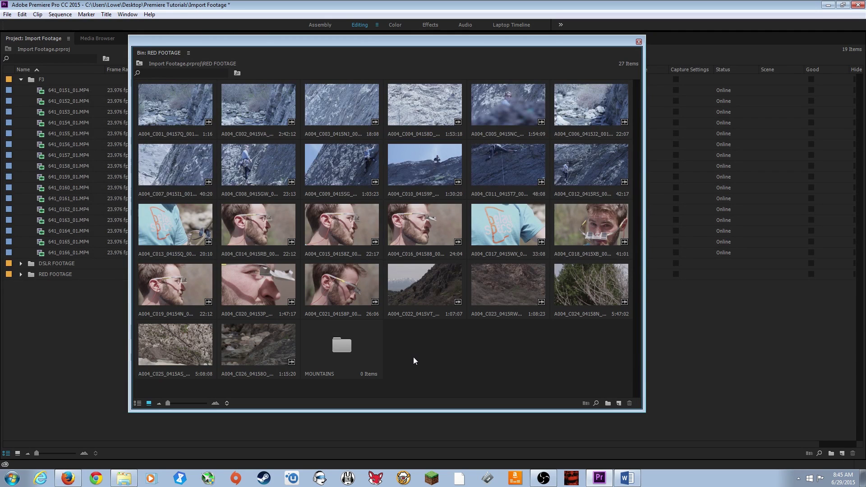
key("ctrl+slash")
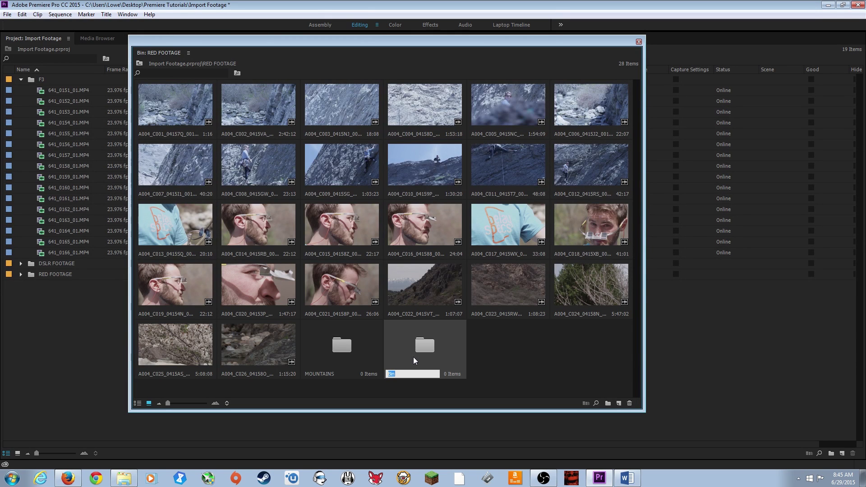
type("GLASSES")
key("Tab")
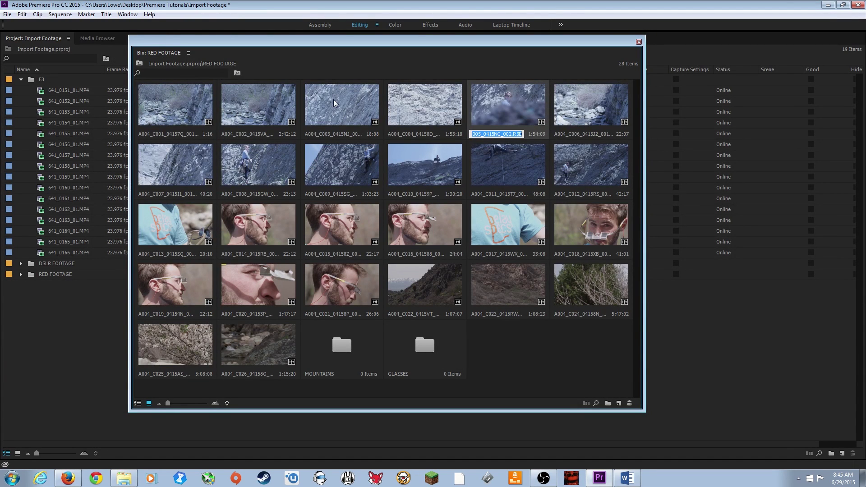
Step: Move the first twelve clips, A004_C001 through A004_C012, into the MOUNTAINS bin
left_click(193, 106)
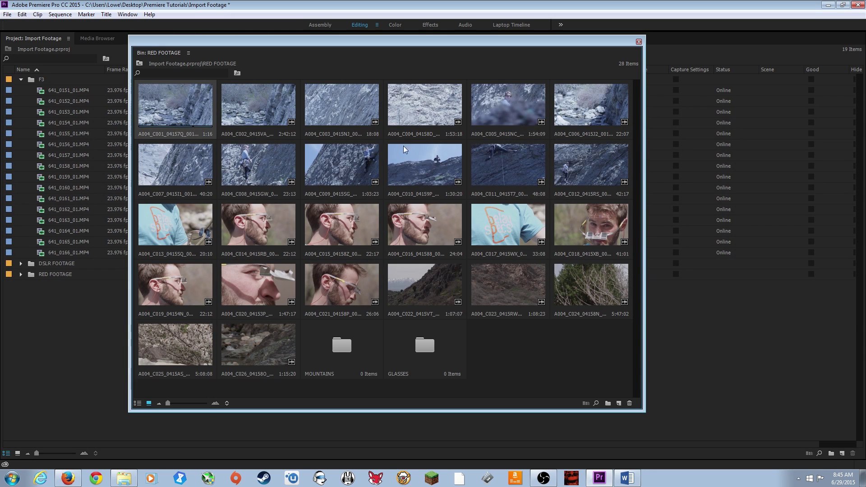
left_click(589, 175, "shift")
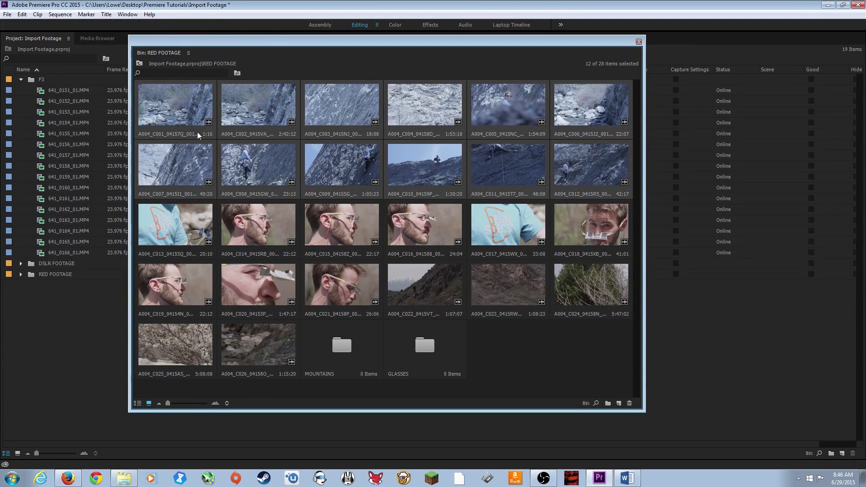
left_click_drag(185, 112, 343, 349)
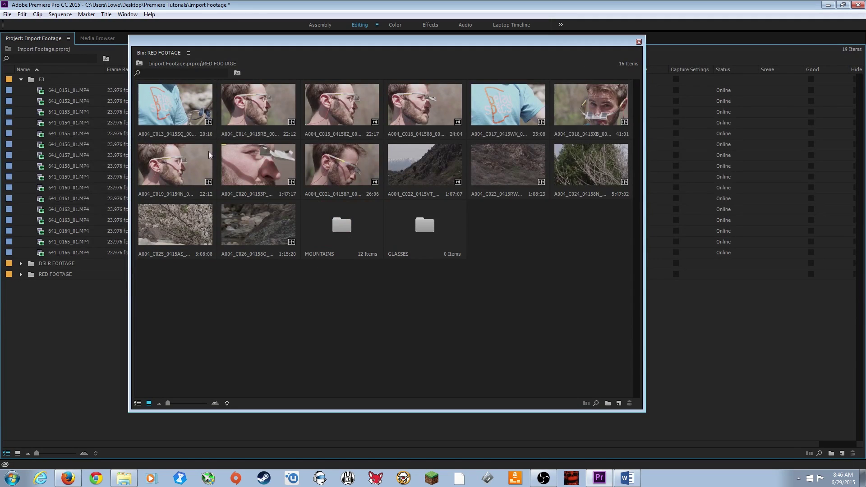
Step: Move the nine clips of the man with glasses, A004_C013 through A004_C021, into the GLASSES bin
left_click(172, 110)
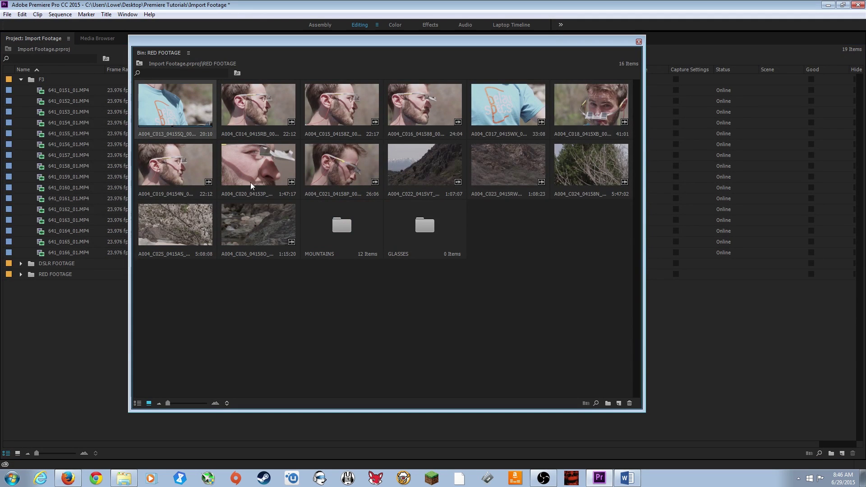
left_click(347, 172, "shift")
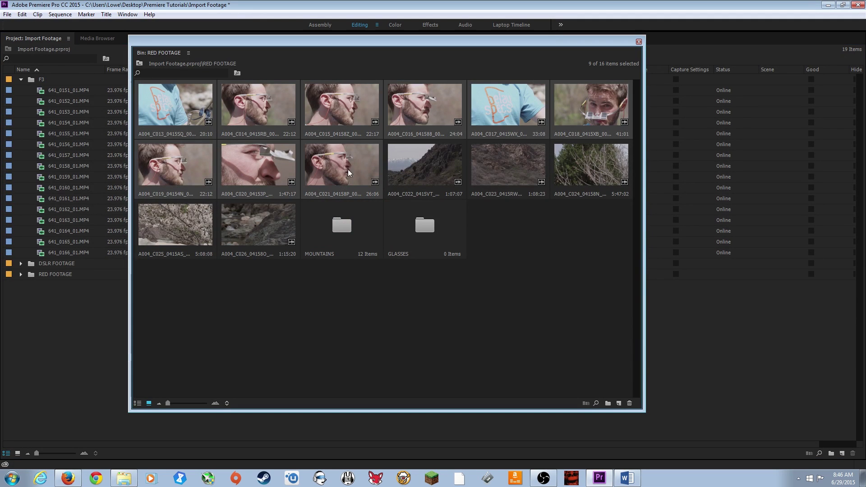
left_click_drag(348, 171, 327, 122)
left_click_drag(362, 163, 418, 222)
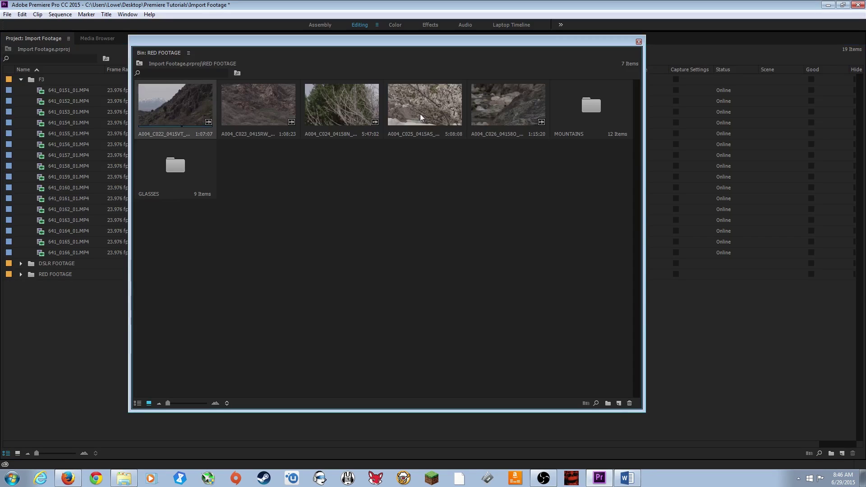
Step: Move the remaining landscape clips, A004_C022 through A004_C026, into the MOUNTAINS bin
left_click(504, 114)
left_click(176, 97, "shift")
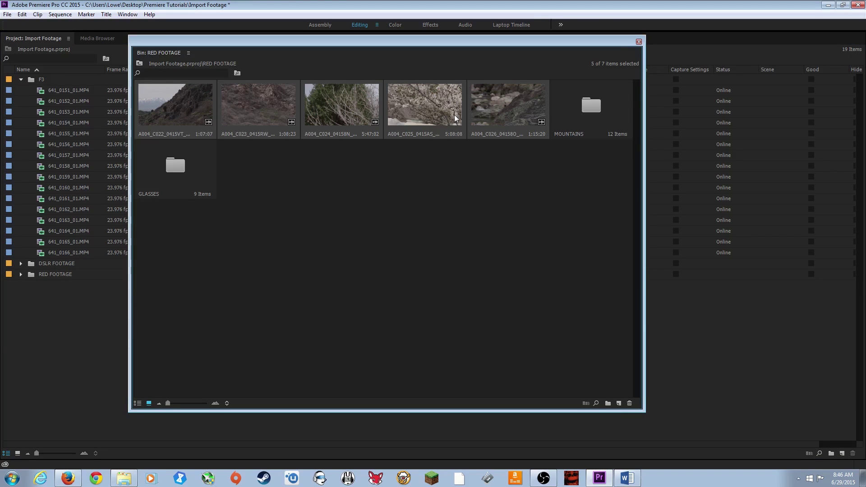
left_click_drag(491, 105, 580, 113)
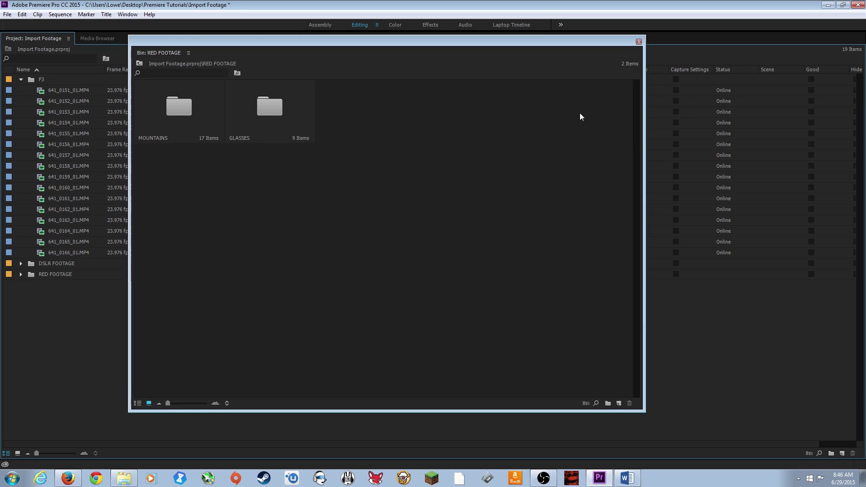
Step: View the MOUNTAINS and GLASSES bins in their own windows and close all the floating bin windows
double_click(168, 105)
left_click_drag(161, 54, 560, 175)
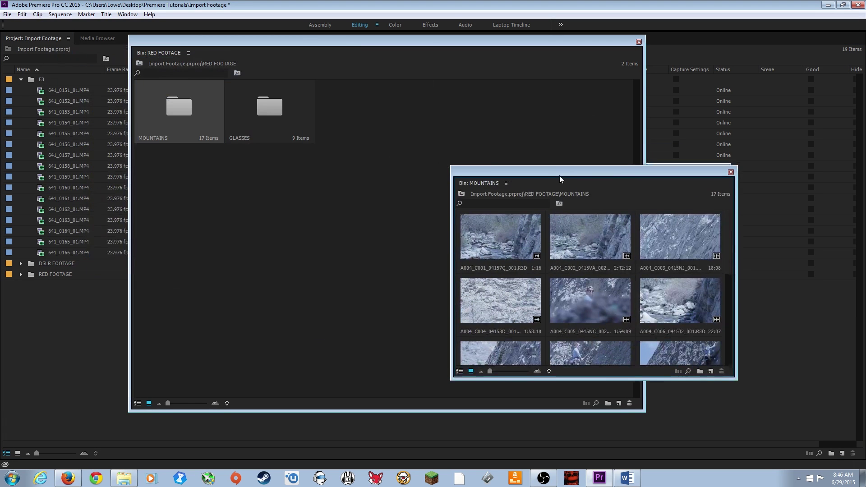
left_click(270, 110)
double_click(270, 109)
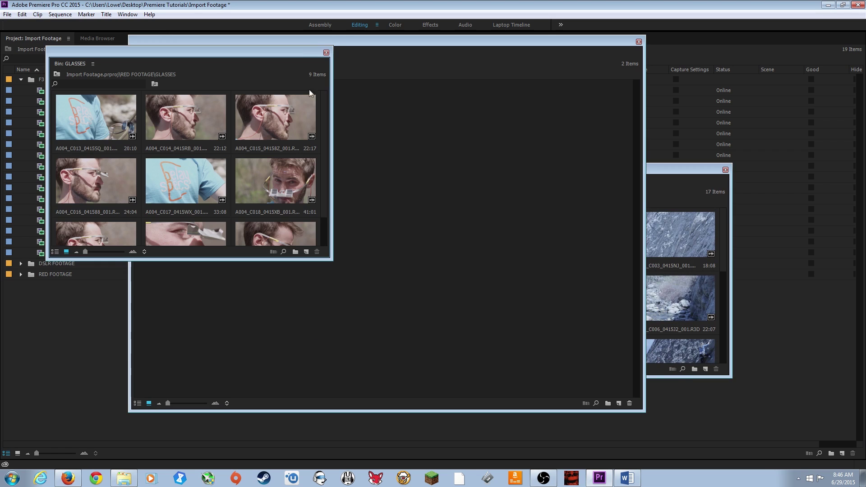
left_click_drag(325, 59, 349, 84)
left_click(351, 80)
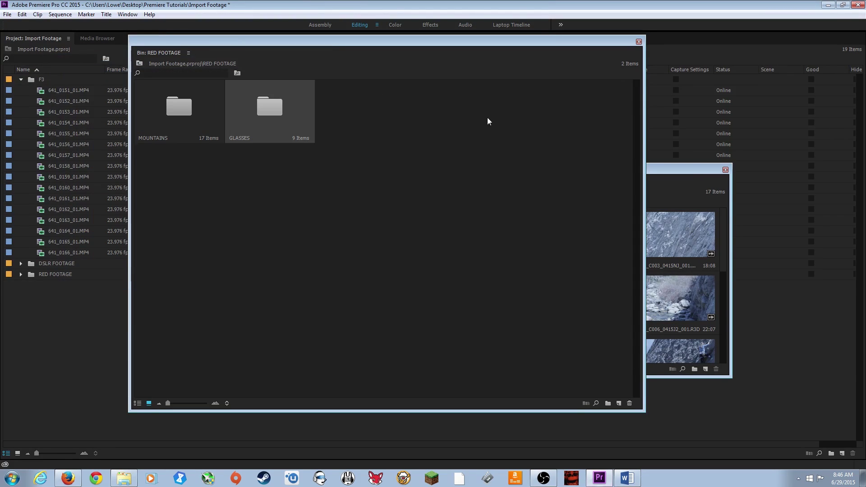
left_click(725, 170)
left_click(638, 42)
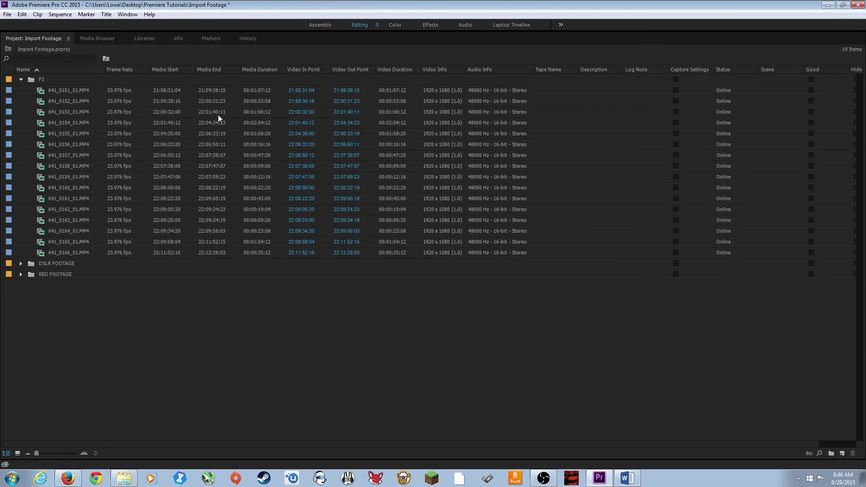
Step: Collapse the F3 bin and preview the project's bins in icon view before returning to list view
left_click(20, 79)
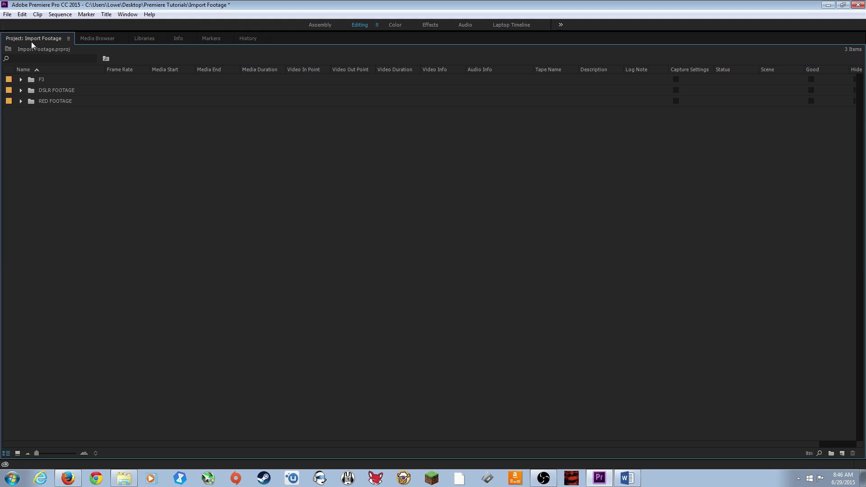
left_click(18, 453)
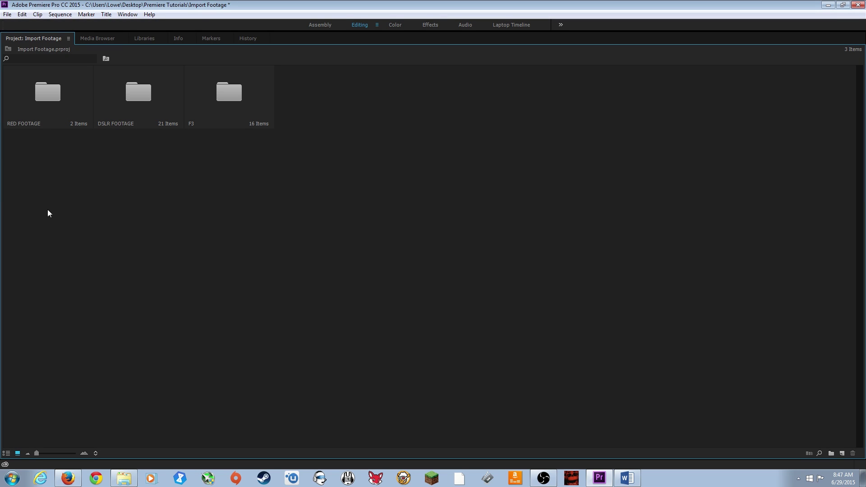
left_click(6, 453)
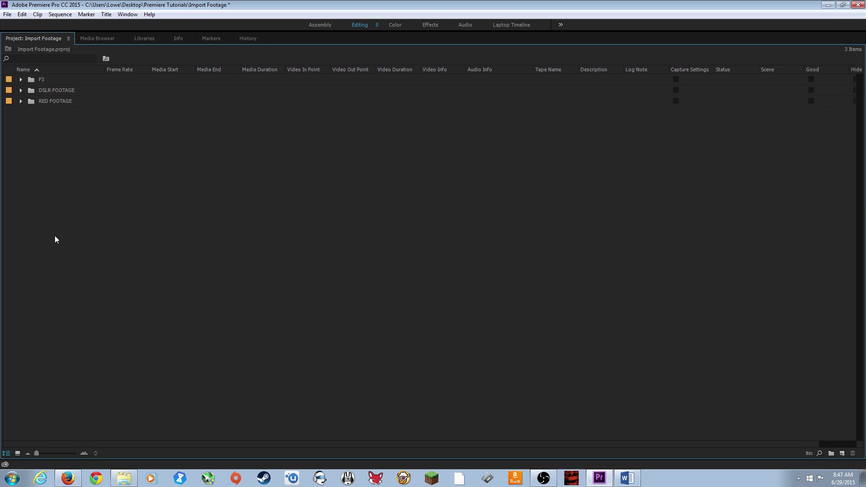
Step: View the DSLR FOOTAGE bin in a separate floating window and close that window
double_click(35, 90)
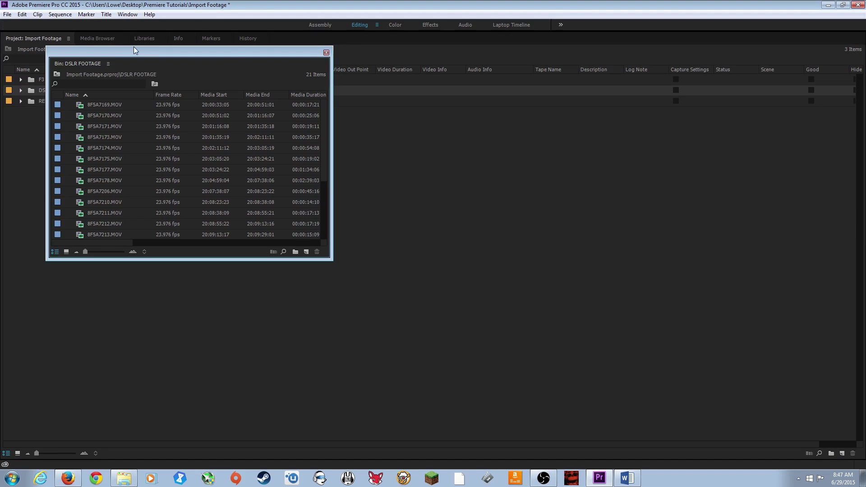
left_click_drag(134, 47, 362, 110)
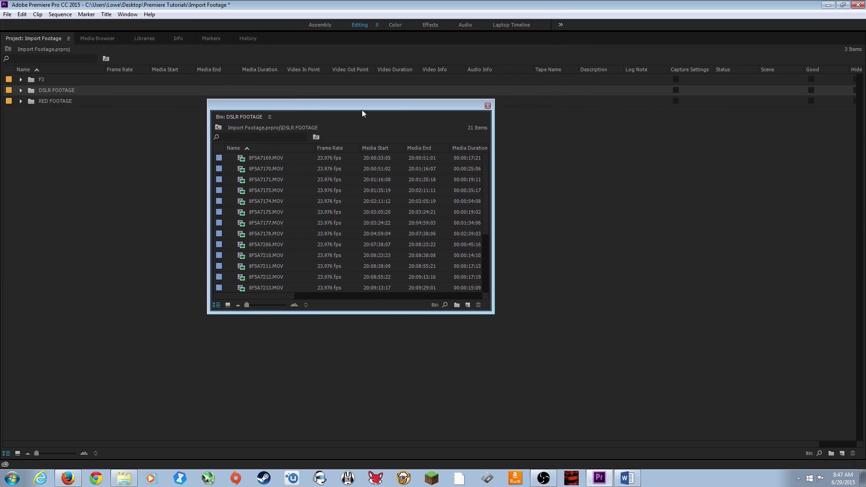
left_click(488, 106)
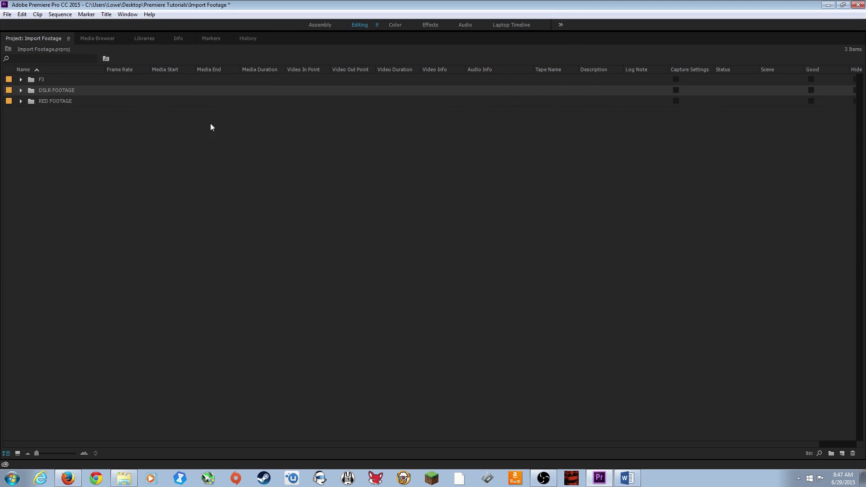
Step: Open the DSLR FOOTAGE bin docked in the Project panel's group and reorder the Project panel directly beside it, switching between the two
double_click(32, 90)
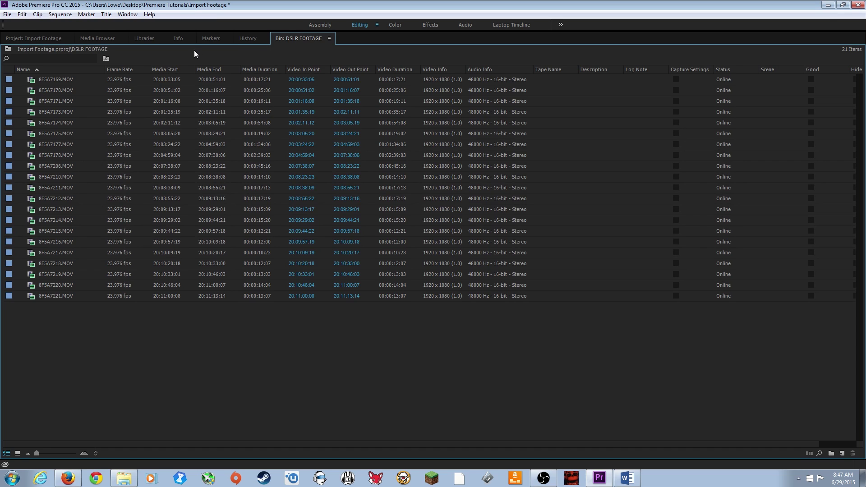
left_click(36, 39)
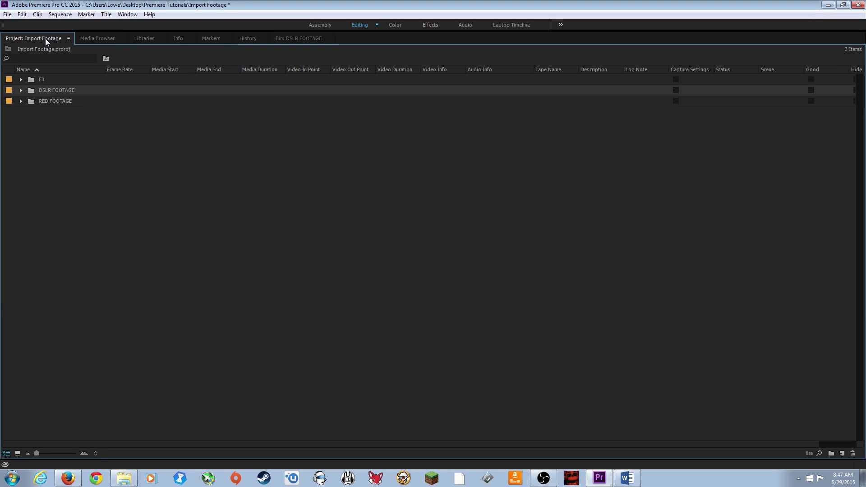
left_click_drag(44, 38, 248, 44)
left_click(293, 39)
left_click(232, 36)
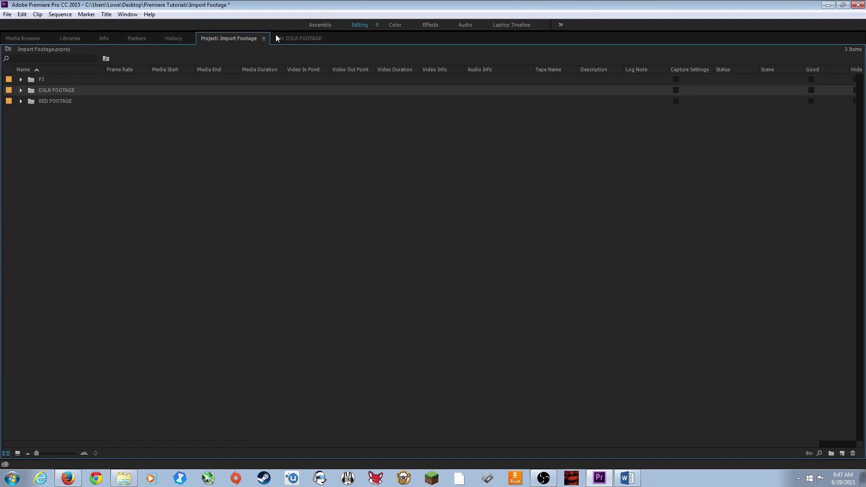
left_click(275, 34)
left_click(252, 39)
left_click(288, 39)
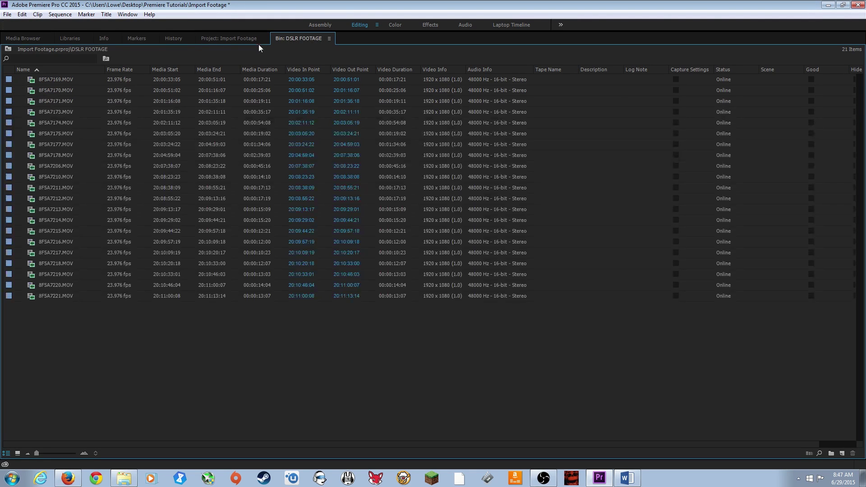
left_click(236, 40)
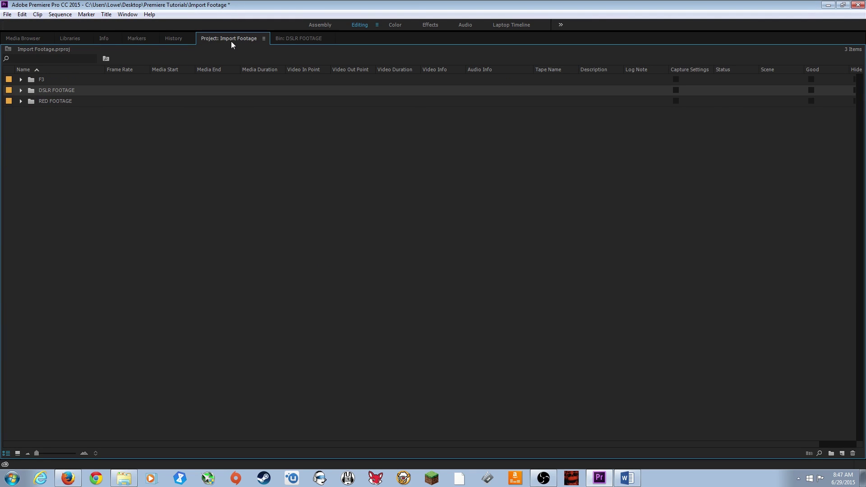
Step: Expand the RED FOOTAGE bin and open its GLASSES and MOUNTAINS sub-bins docked alongside the Project panel
left_click(20, 102)
key("alt")
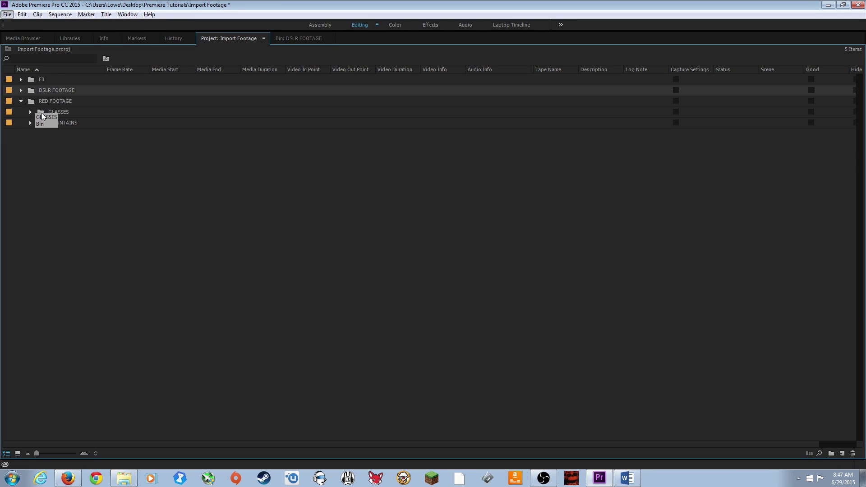
key("alt")
double_click(40, 112)
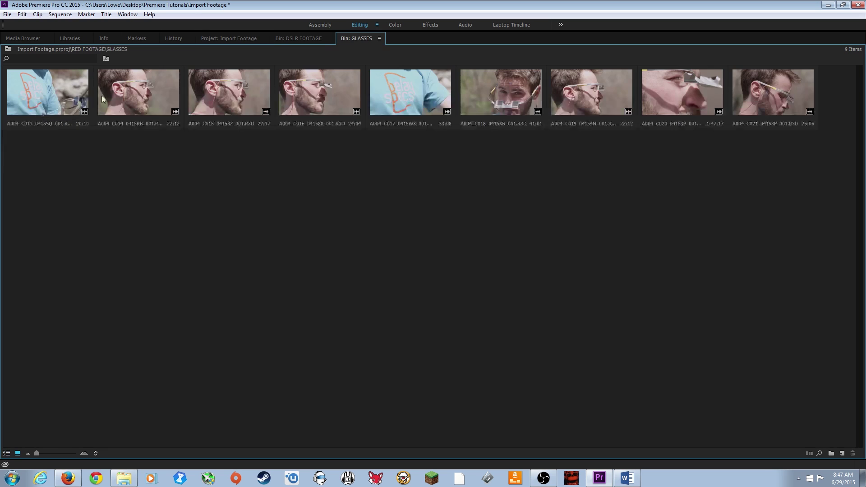
left_click(220, 39)
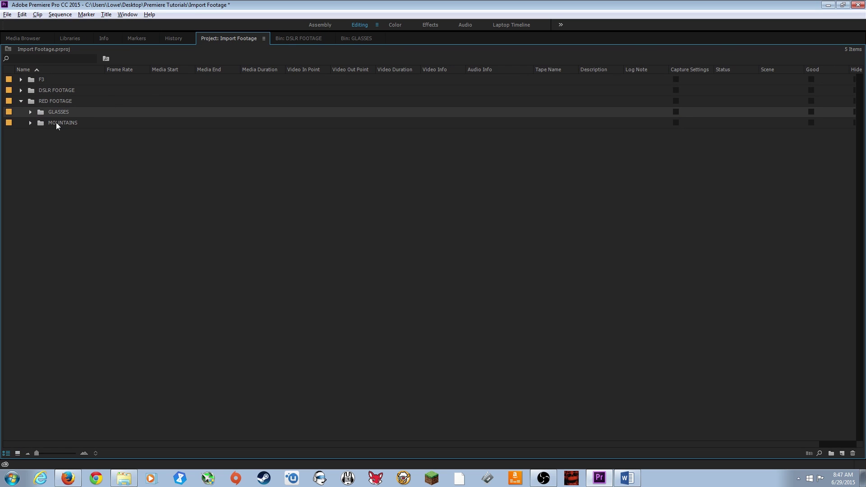
double_click(40, 122)
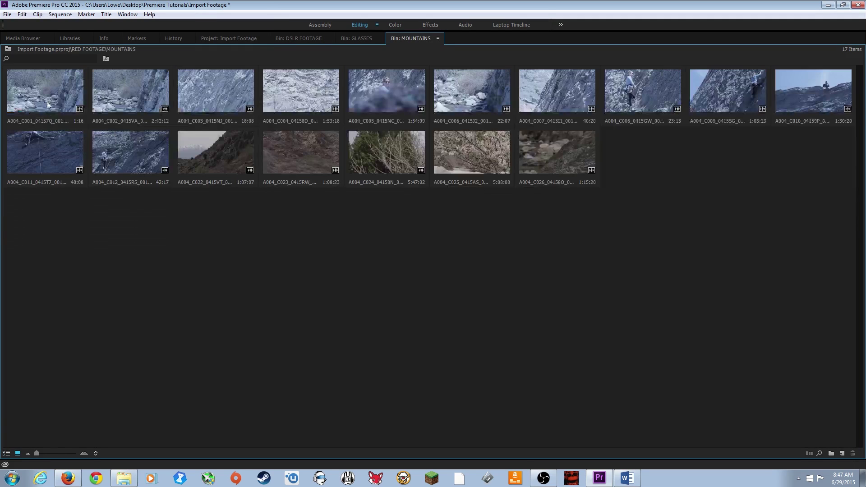
Step: Open the F3 bin docked alongside the other bins and switch to the DSLR FOOTAGE bin
left_click(244, 38)
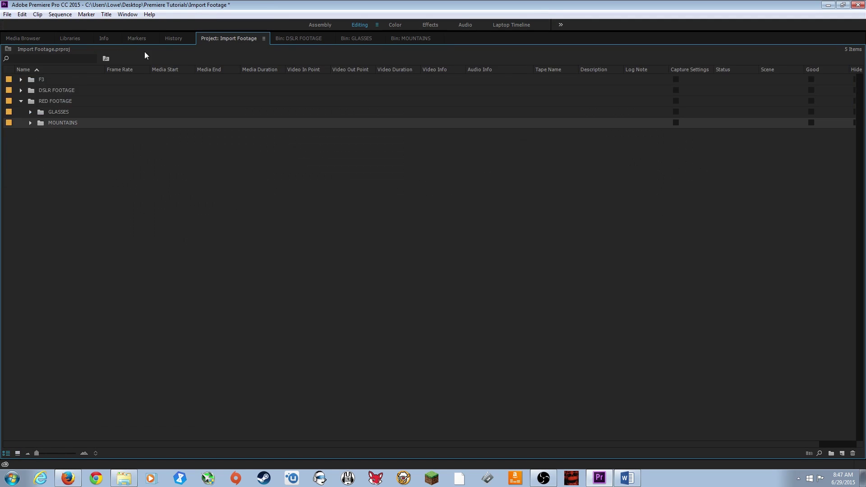
double_click(40, 80)
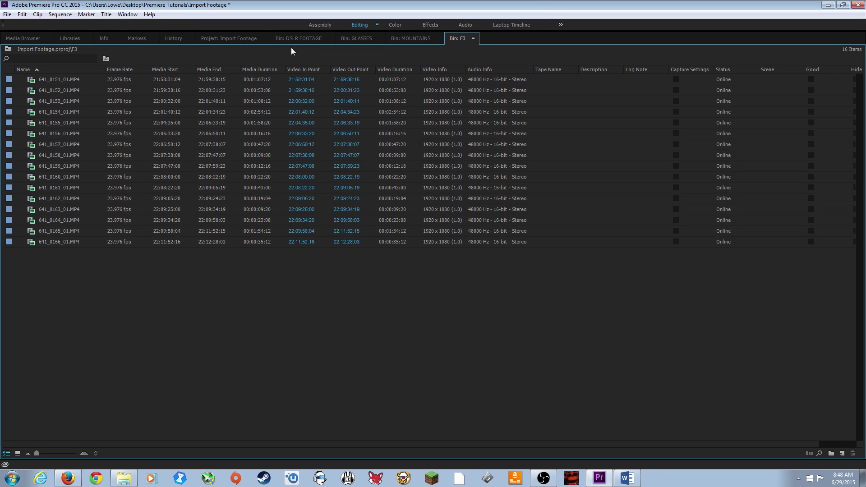
left_click(232, 39)
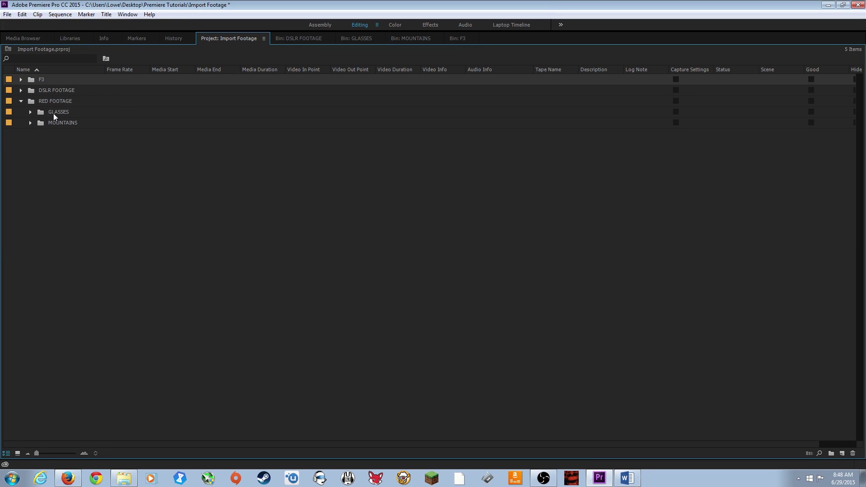
left_click(308, 39)
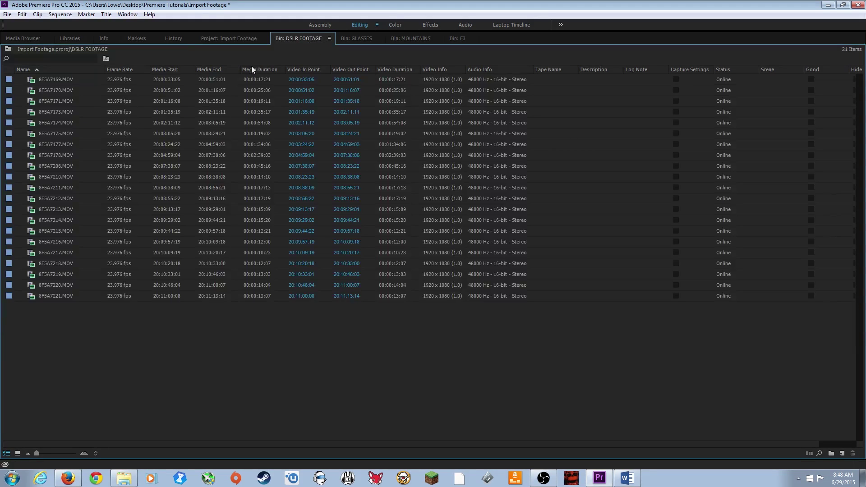
Step: View the docked MOUNTAINS, F3 and DSLR FOOTAGE bins in turn and return to the Project panel
left_click(403, 39)
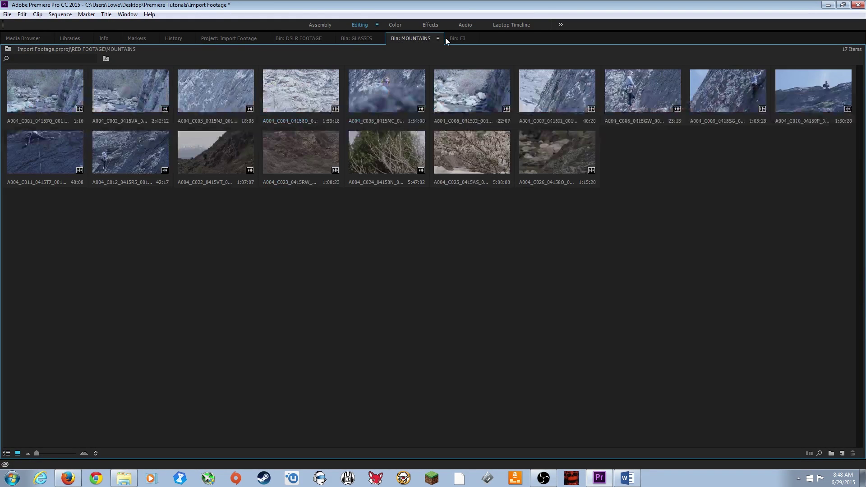
left_click(455, 38)
left_click(409, 38)
left_click(301, 39)
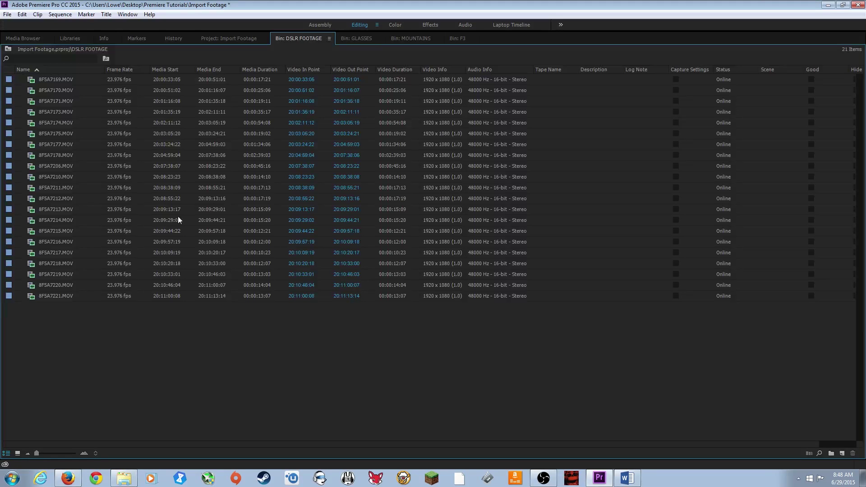
left_click(227, 38)
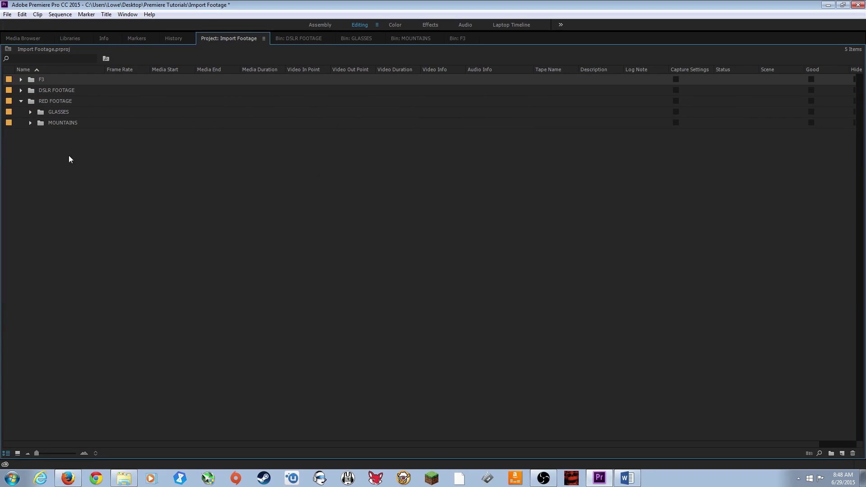
Step: Show the DSLR FOOTAGE bin's clips in icon view, check the GLASSES bin and return to the DSLR FOOTAGE bin
left_click(302, 38)
left_click(18, 454)
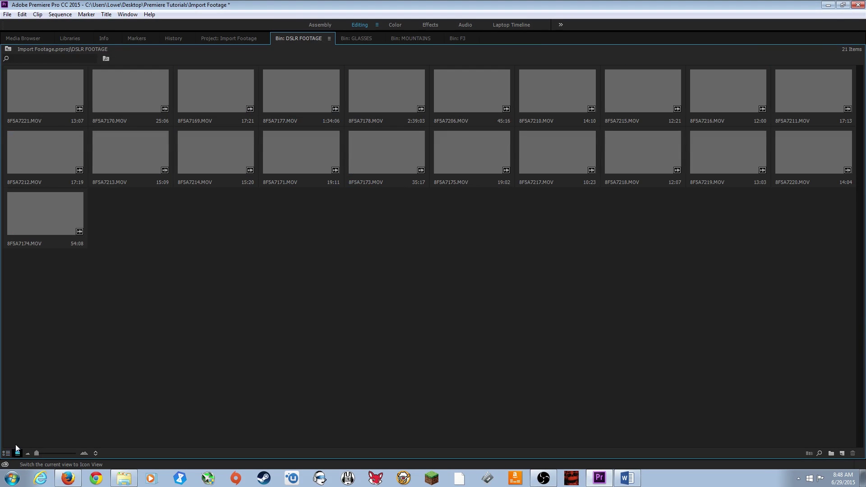
left_click(356, 39)
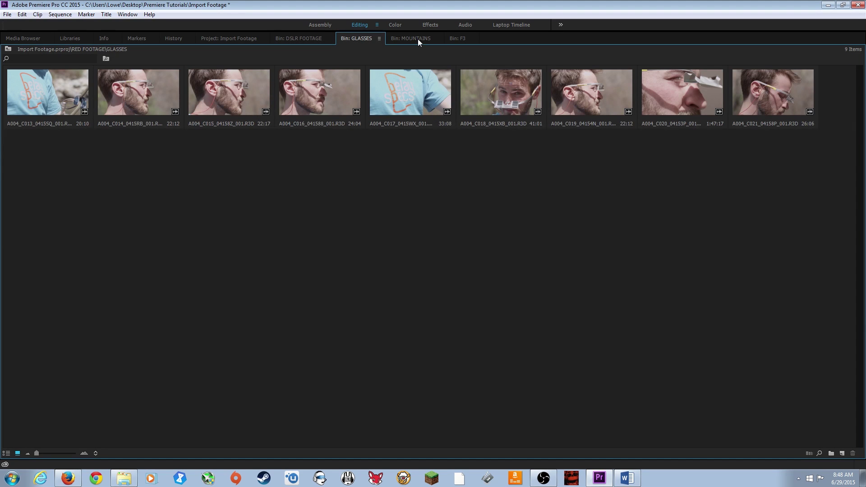
left_click(299, 38)
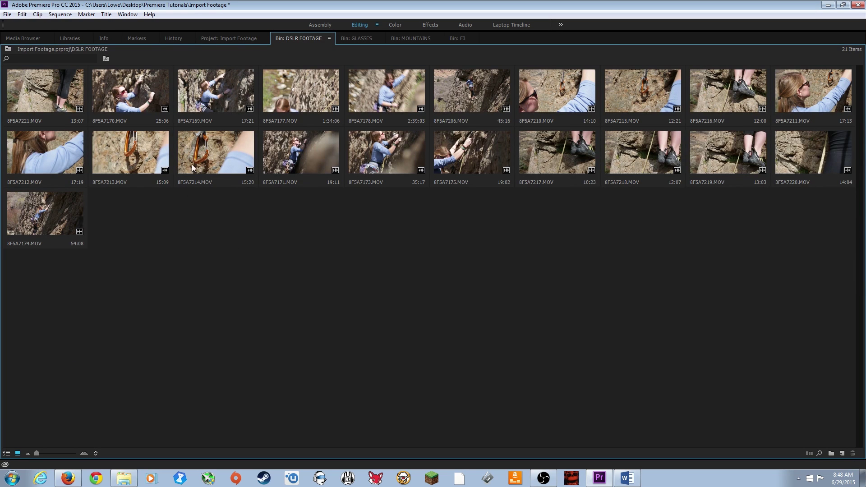
Step: Enlarge the clip thumbnails in each of the DSLR FOOTAGE, GLASSES, MOUNTAINS and F3 bins
left_click_drag(36, 453, 45, 456)
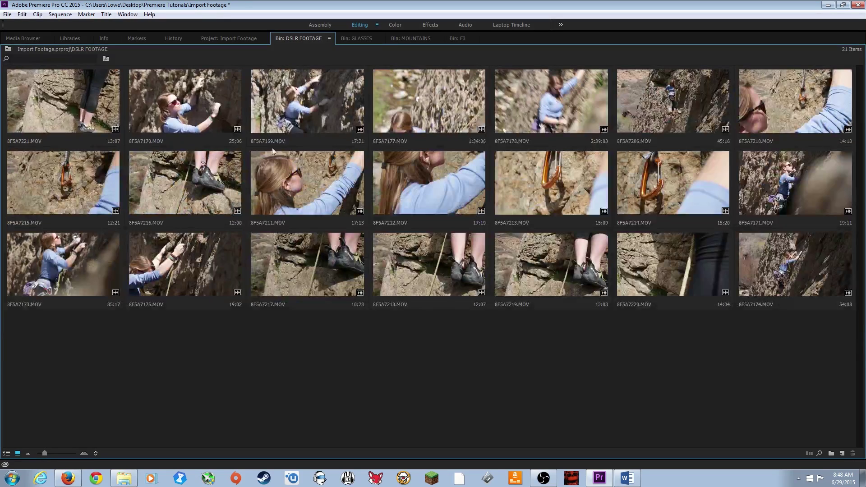
left_click(356, 39)
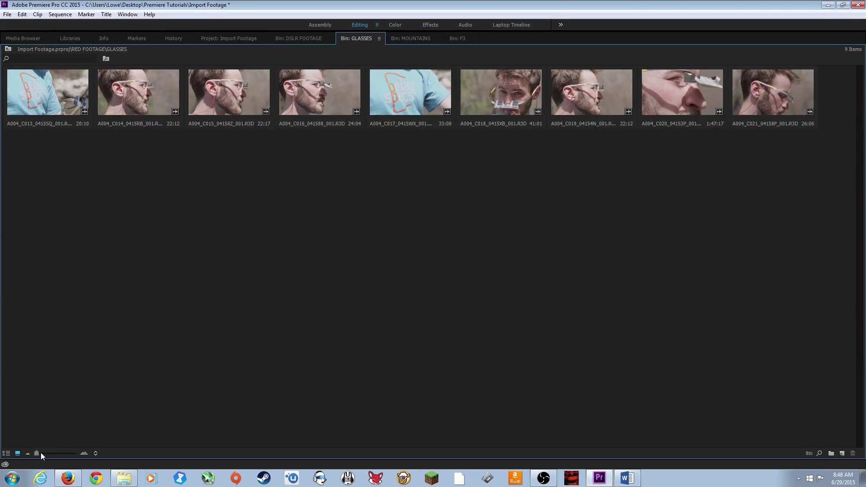
mouse_move(37, 453)
left_mouse_down()
mouse_move(57, 454)
mouse_move(49, 454)
left_mouse_up()
left_click(410, 41)
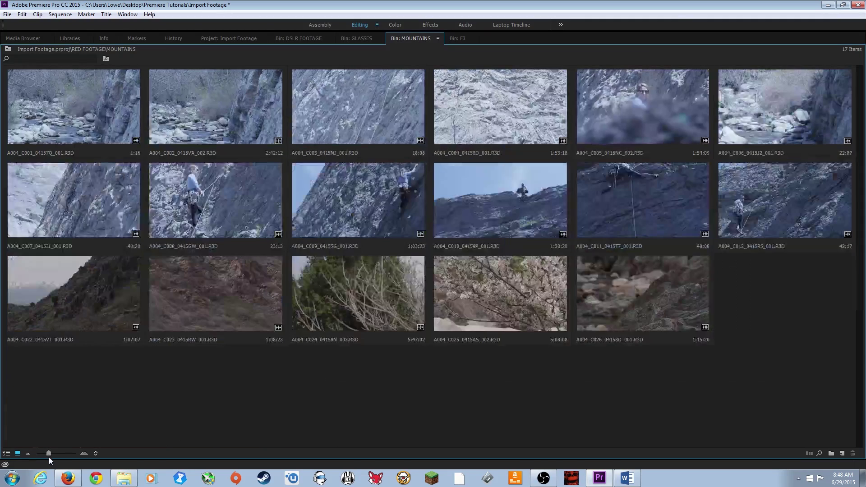
left_click(457, 40)
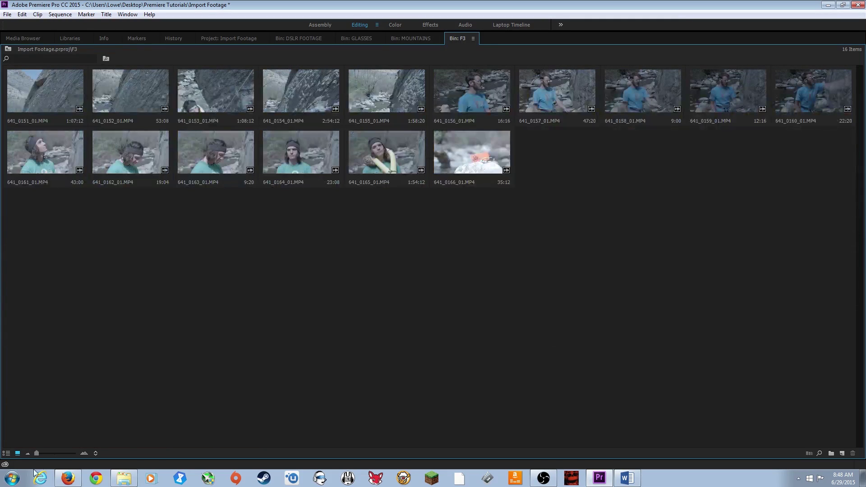
left_click_drag(58, 454, 52, 457)
Step: Open the GLASSES bin, look into the 5D Mark III raw dump folder in Windows Explorer, and return to Premiere Pro
left_click(357, 38)
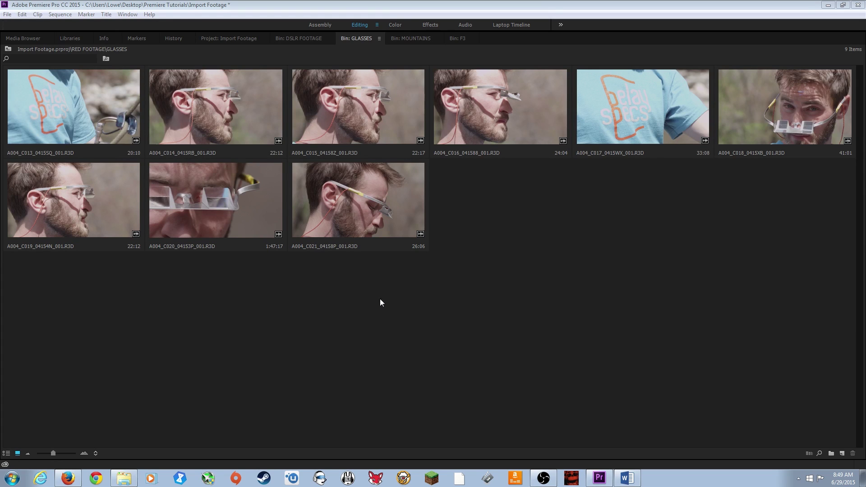
left_click(124, 478)
double_click(484, 98)
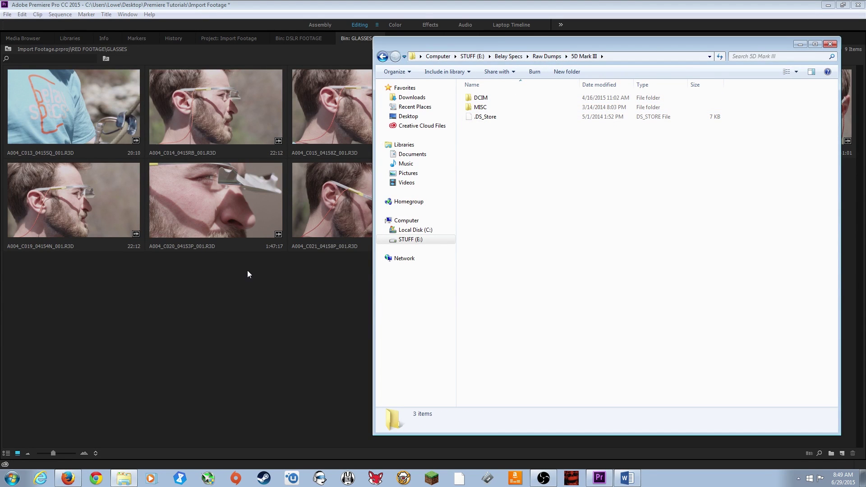
left_click(220, 287)
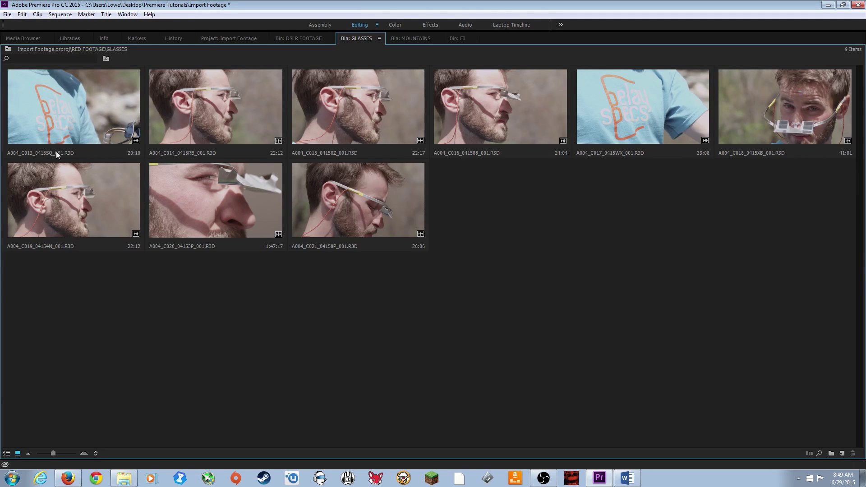
Step: Rename the first clip in the GLASSES bin, A004_C013_0415SQ_001.R3D, as SHIRT
mouse_move(48, 155)
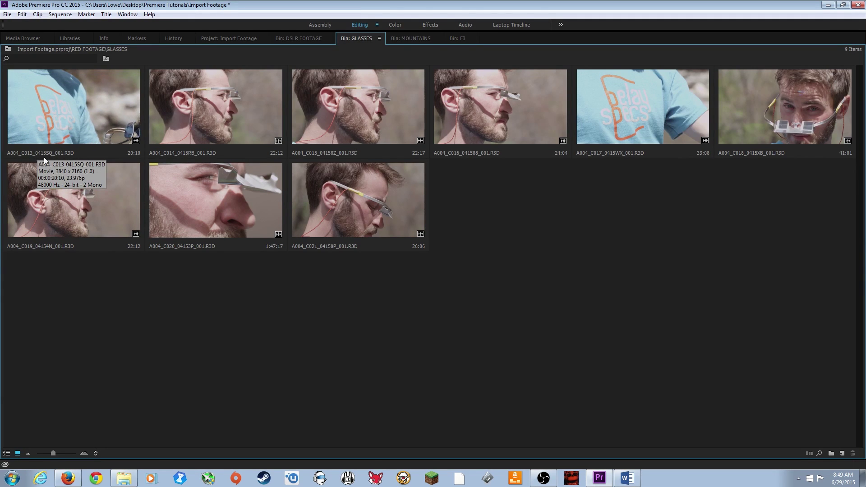
left_click(58, 124)
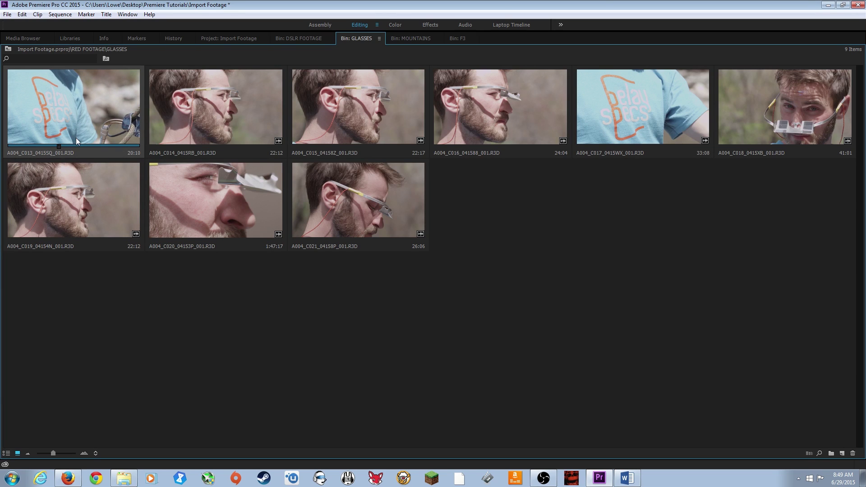
key("Return")
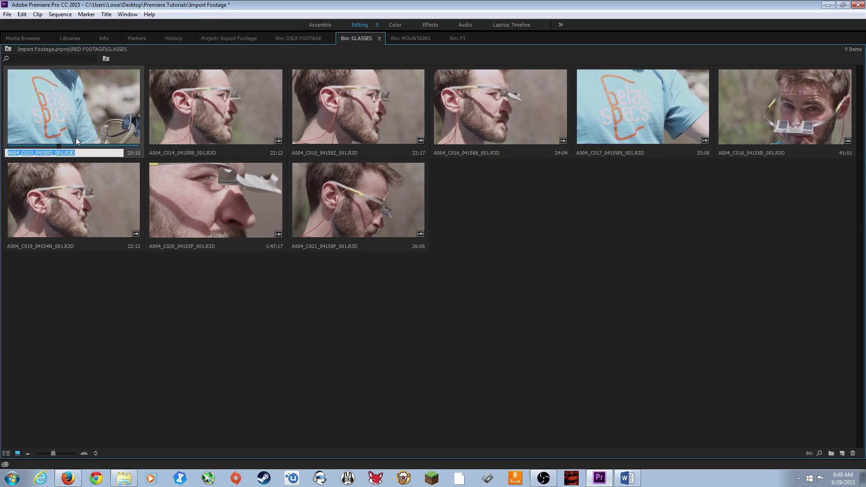
type("SHIRT")
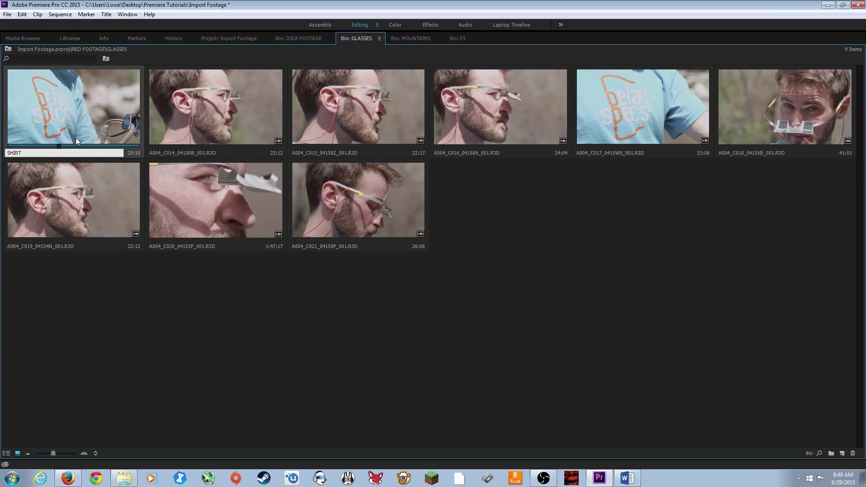
key("Tab")
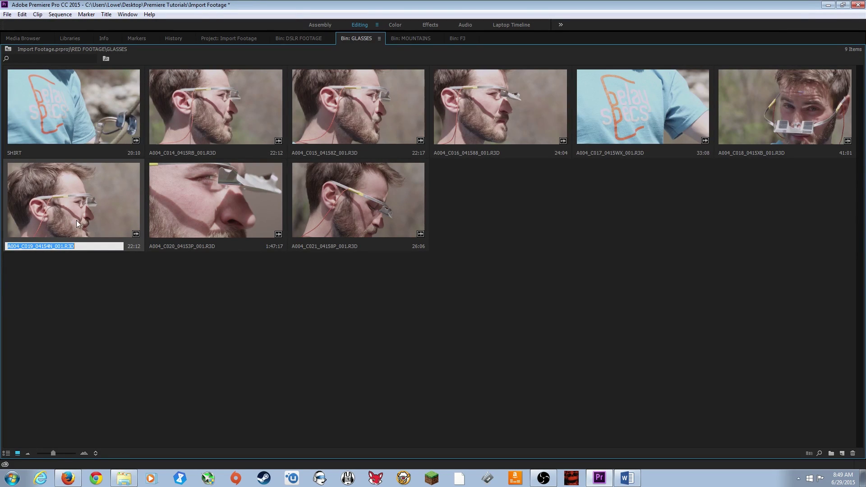
Step: Rename clip A004_C019_04154N_001.R3D as Face Glasses and clip A004_C014_0415RB_001.R3D as Face Glasses 2
type("Face ")
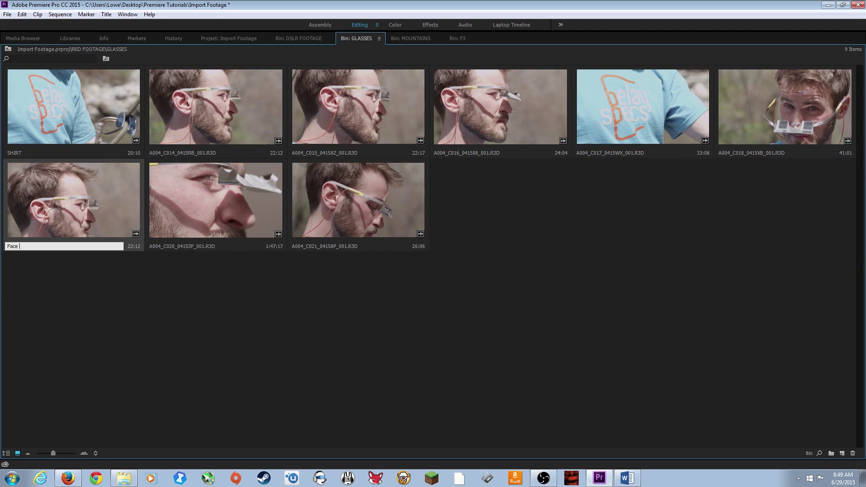
type("Glasases")
key("Tab")
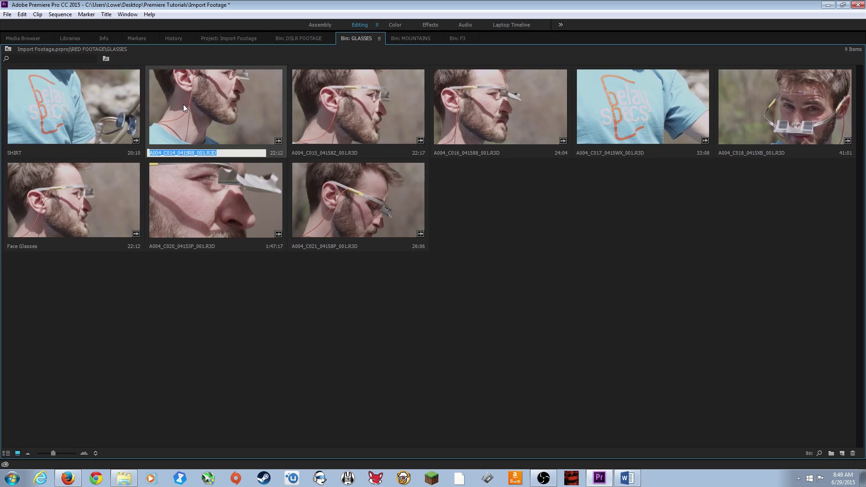
type("Face ")
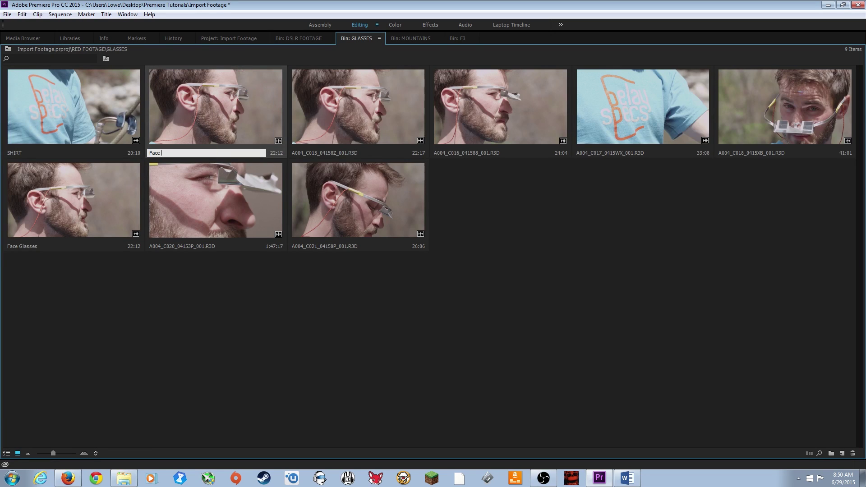
type("Glasses 2")
key("Tab")
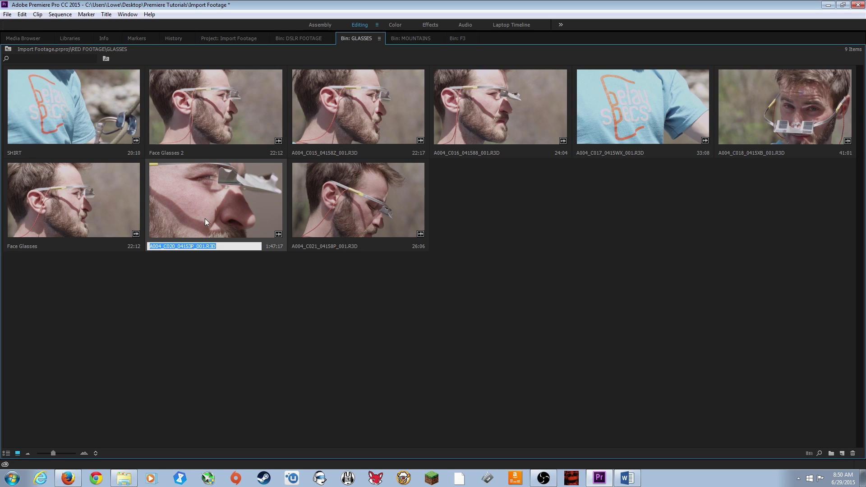
Step: Reveal the Face Glasses 2 clip's source file in Windows Explorer and return to the GLASSES bin in Premiere Pro
right_click(167, 119)
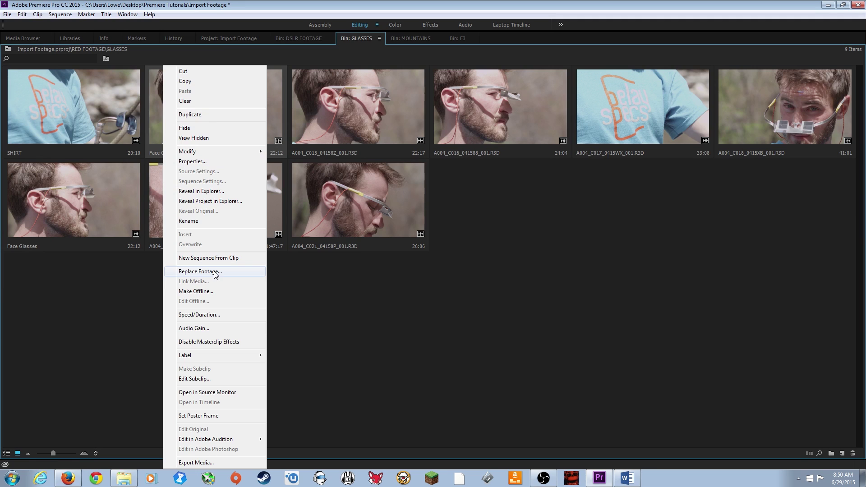
left_click(214, 194)
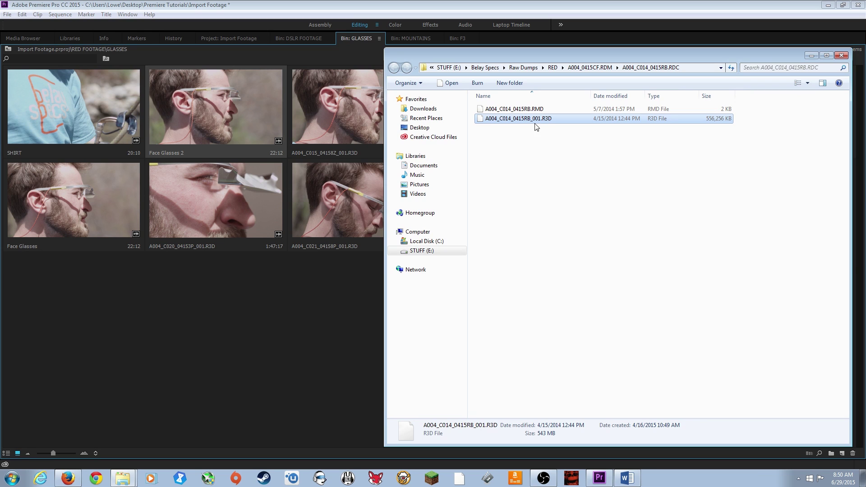
left_click(251, 335)
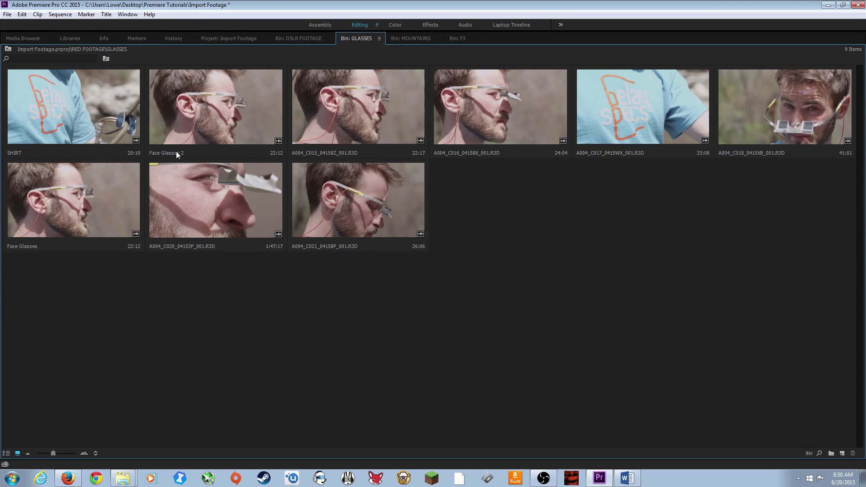
Step: Collapse the RED FOOTAGE bin in the Project panel and search the project for "glas"
left_click(232, 38)
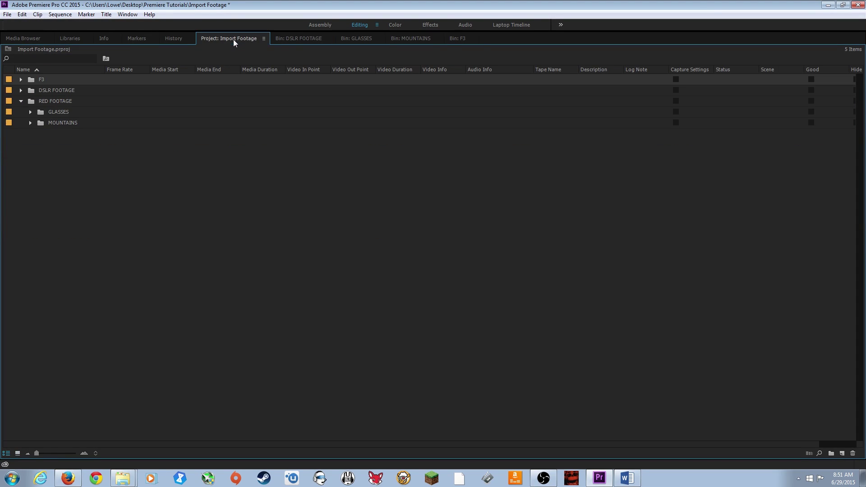
left_click(21, 101)
left_click(21, 59)
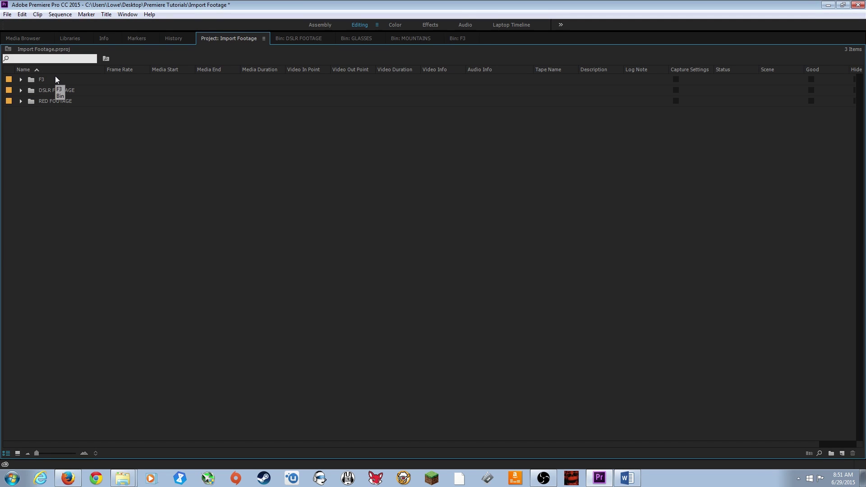
type("glas")
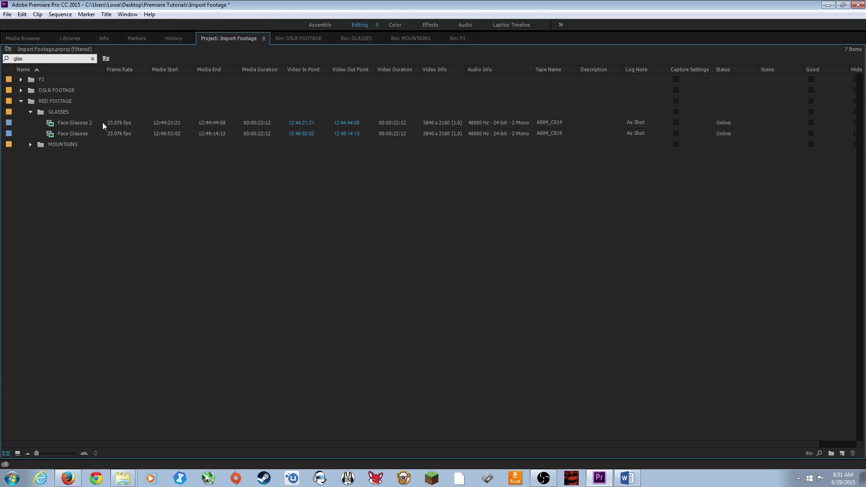
Step: Examine the categories in the Metadata Display settings, including the Basic properties, and close the dialog without making changes
right_click(126, 73)
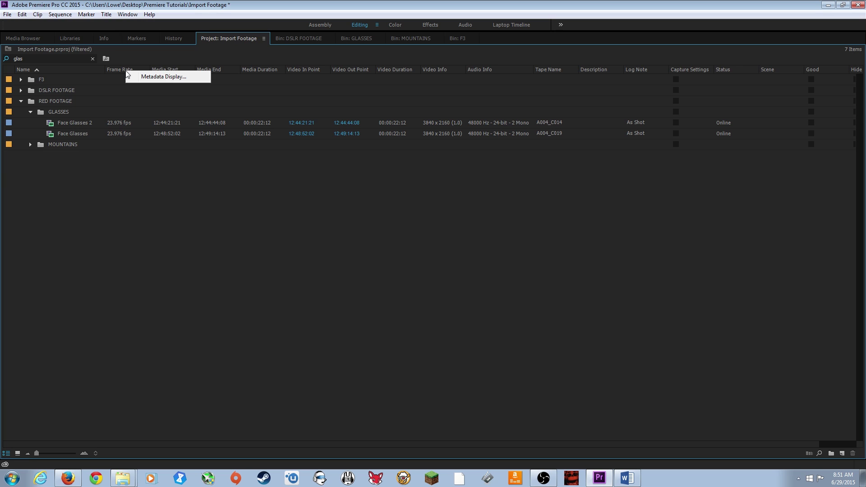
left_click(194, 77)
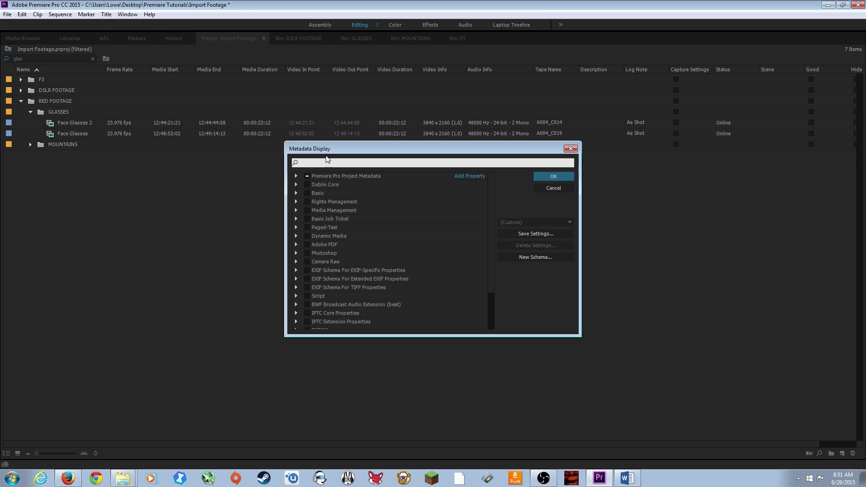
scroll(361, 264, "down", 2)
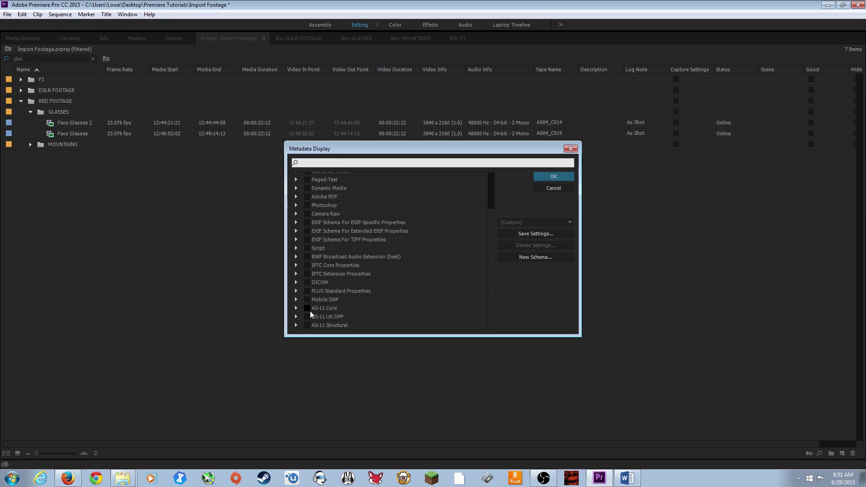
scroll(371, 241, "up", 2)
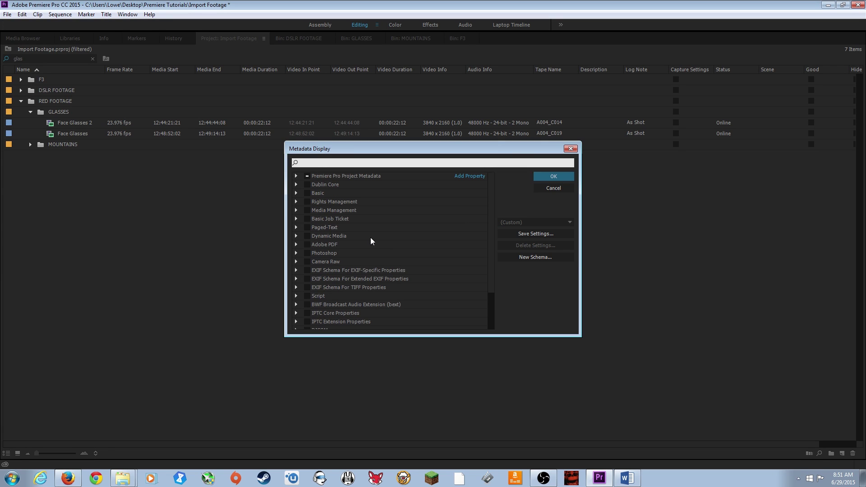
left_click(296, 193)
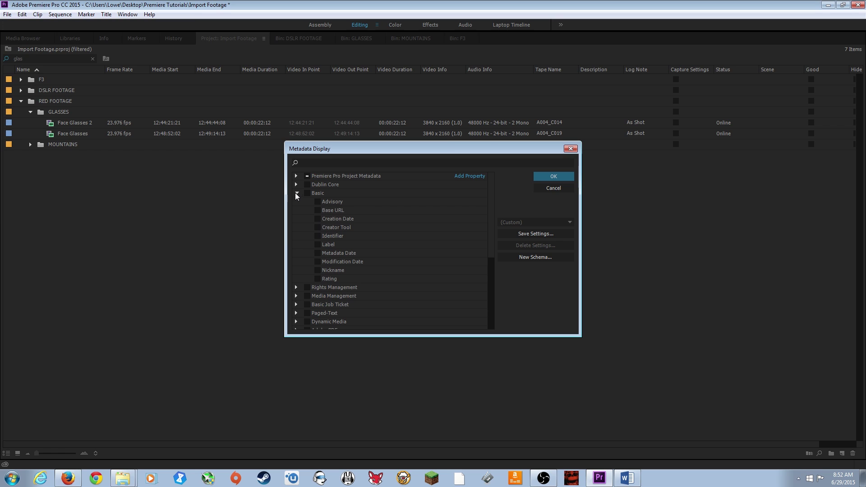
left_click(296, 193)
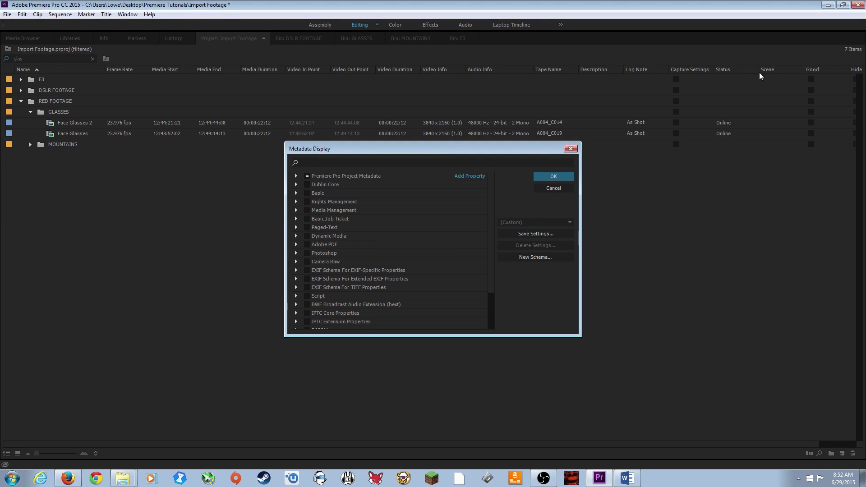
scroll(412, 257, "down", 2)
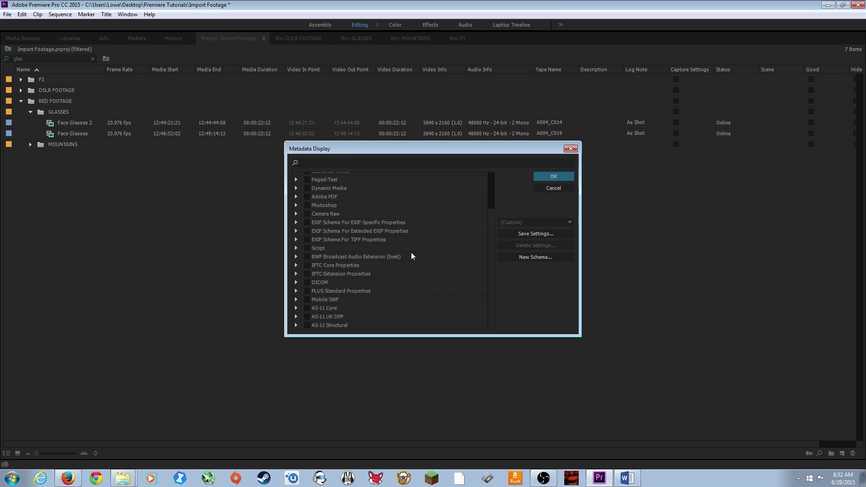
scroll(372, 253, "up", 2)
scroll(368, 251, "down", 1)
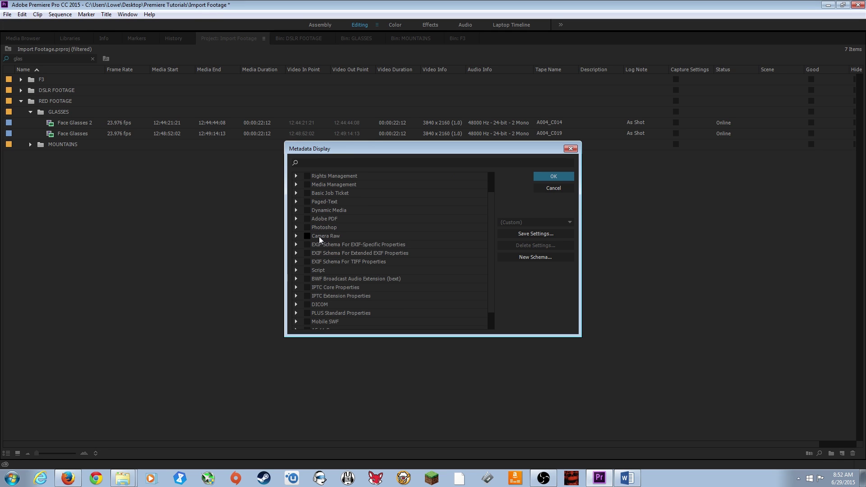
scroll(323, 237, "up", 1)
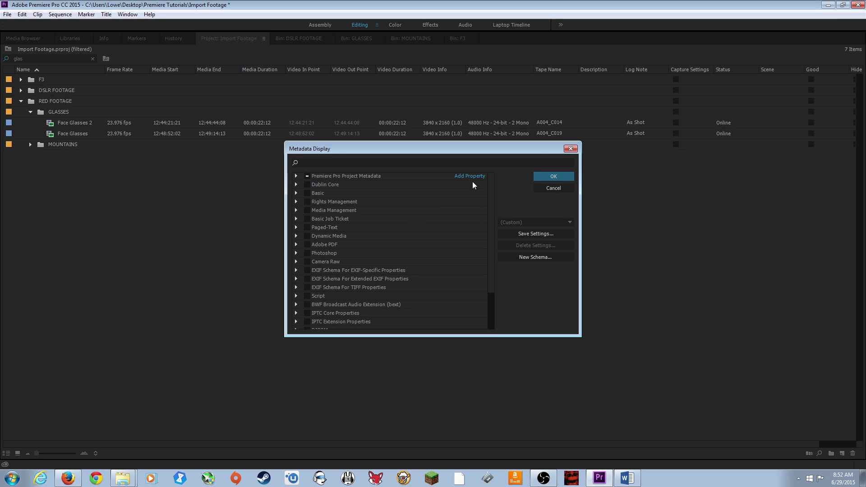
left_click(553, 188)
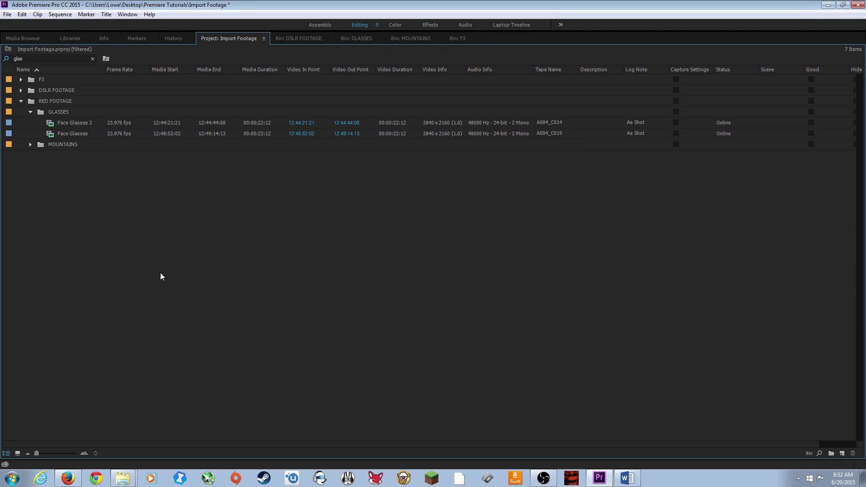